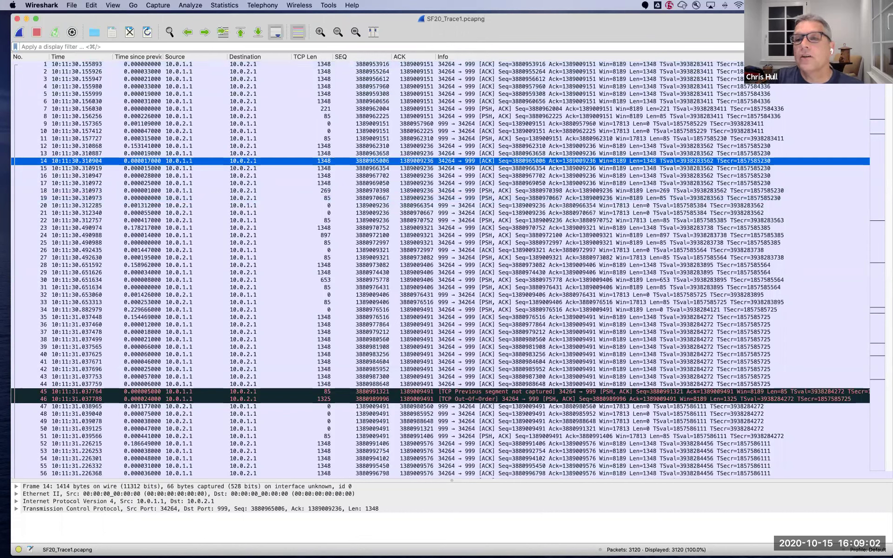
Filter the packet list with tcp.analysis.flags to show only the packets flagged by TCP analysis.
{"action": "left_click", "coordinate": [574, 37]}
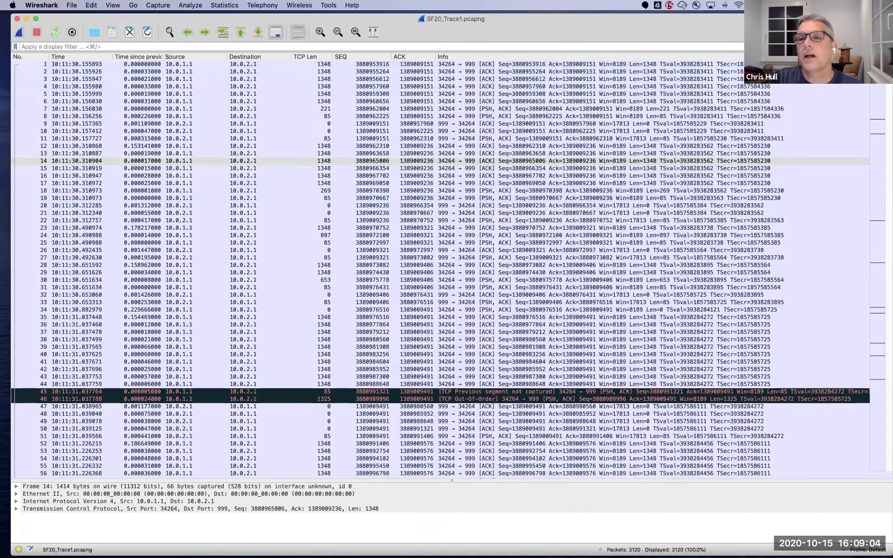
{"action": "key", "text": "Tab"}
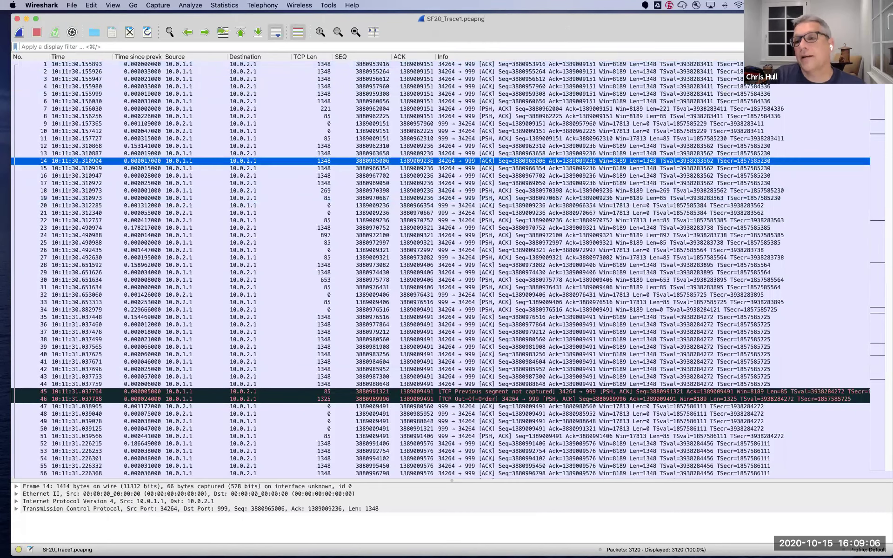
{"action": "key", "text": "super+slash"}
{"action": "type", "text": "tcp.analysis.flags"}
{"action": "key", "text": "Return"}
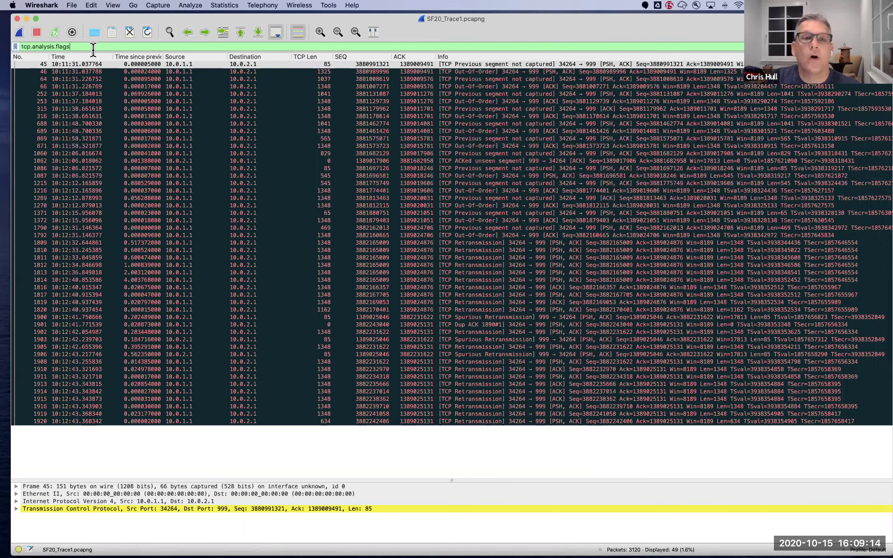
Examine the flagged packets, from the missing and out-of-order segments down to the run of TCP retransmissions.
{"action": "key", "text": "Down"}
{"action": "key", "text": "Down"}
{"action": "key", "text": "Down"}
{"action": "key", "text": "Down"}
{"action": "key", "text": "Down"}
{"action": "key", "text": "Down"}
{"action": "key", "text": "Down"}
{"action": "key", "text": "Down"}
{"action": "key", "text": "Down"}
{"action": "key", "text": "Down"}
{"action": "key", "text": "Down"}
{"action": "key", "text": "Down"}
{"action": "key", "text": "Down"}
{"action": "key", "text": "Down"}
{"action": "key", "text": "Down"}
{"action": "key", "text": "Down"}
{"action": "key", "text": "Down"}
{"action": "key", "text": "Down"}
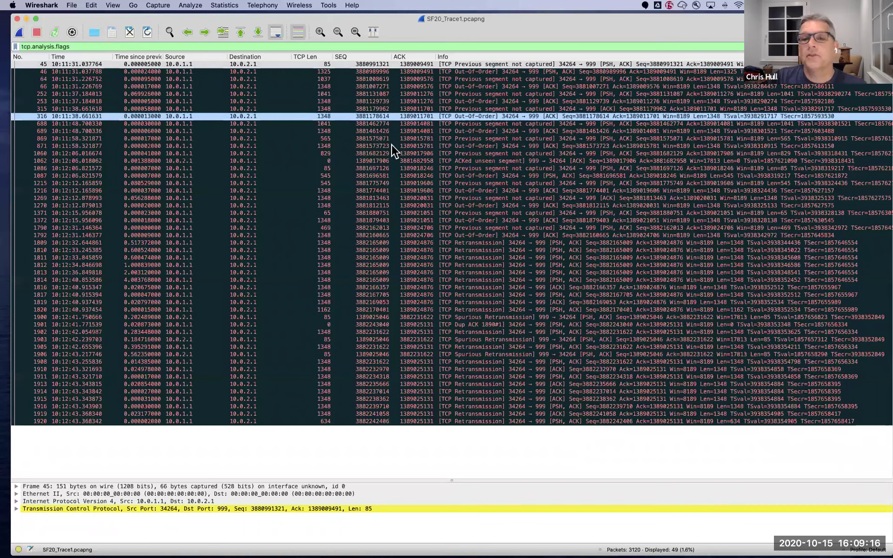
{"action": "left_click_drag", "start_coordinate": [320, 135], "coordinate": [66, 259]}
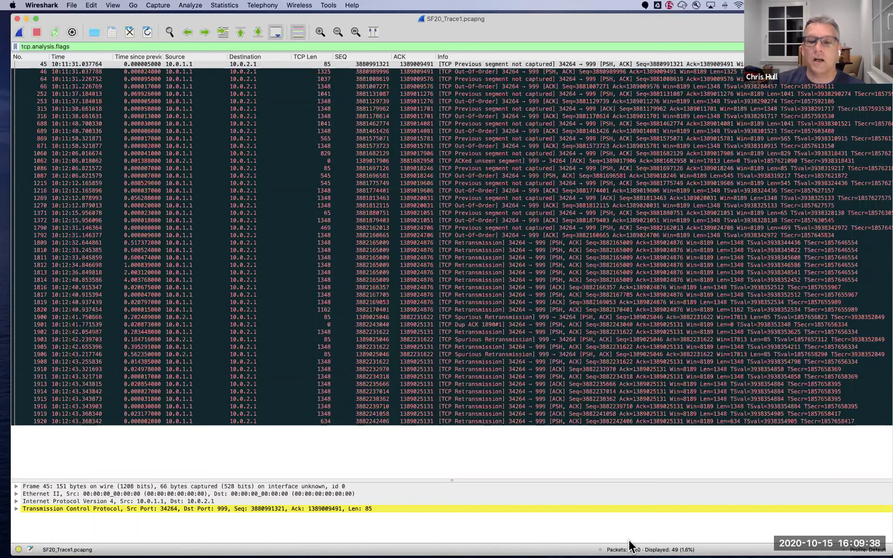
{"action": "left_click", "coordinate": [596, 493]}
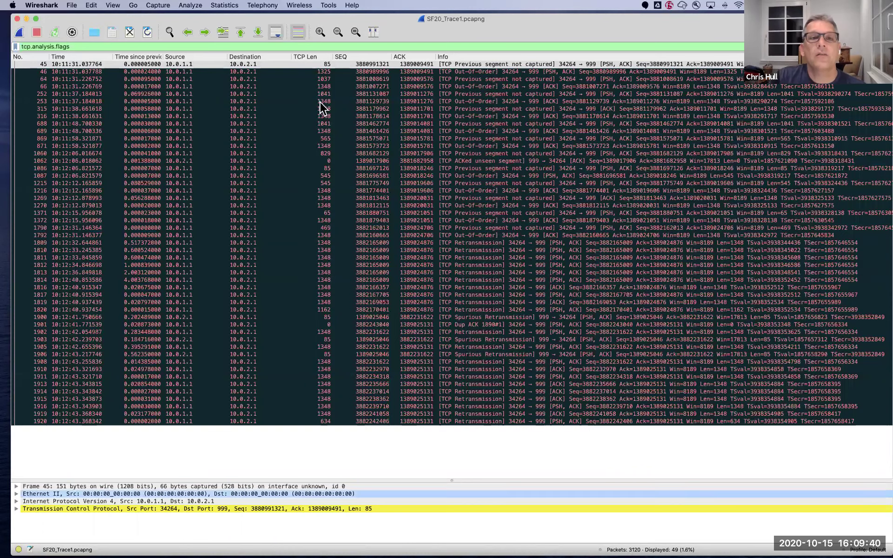
Check the capture's IPv4 and TCP conversation statistics, and return to the filtered packet list.
{"action": "left_click", "coordinate": [224, 5]}
{"action": "left_click", "coordinate": [231, 43]}
{"action": "left_click_drag", "start_coordinate": [375, 104], "coordinate": [268, 158]}
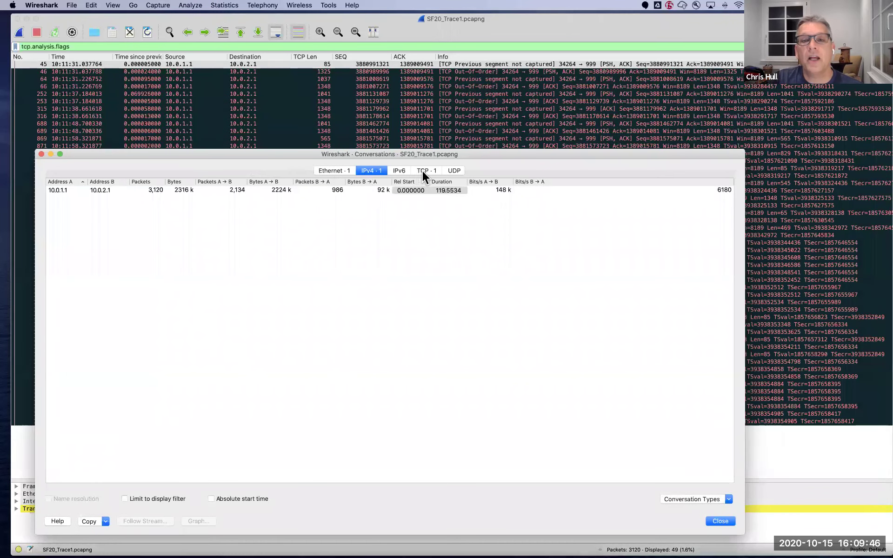
{"action": "left_click", "coordinate": [424, 171]}
{"action": "left_click", "coordinate": [370, 170]}
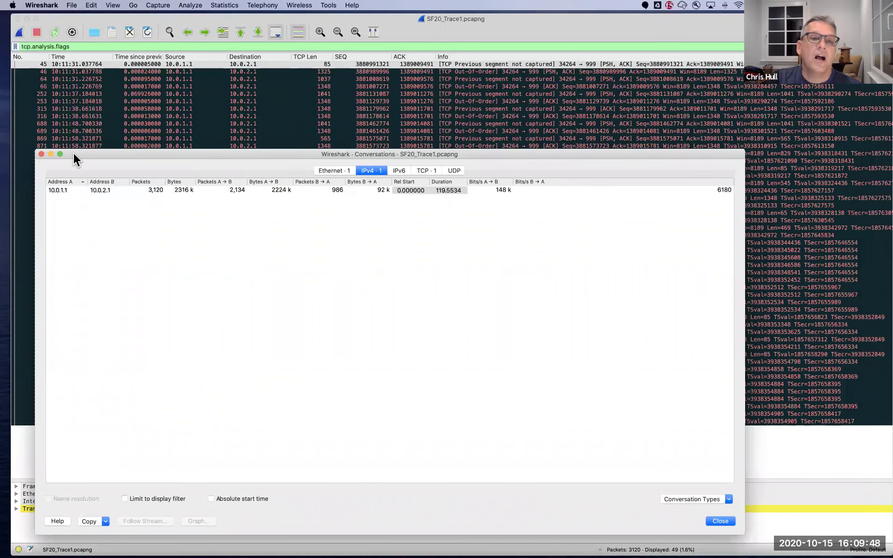
{"action": "left_click", "coordinate": [40, 154]}
{"action": "left_click", "coordinate": [337, 107]}
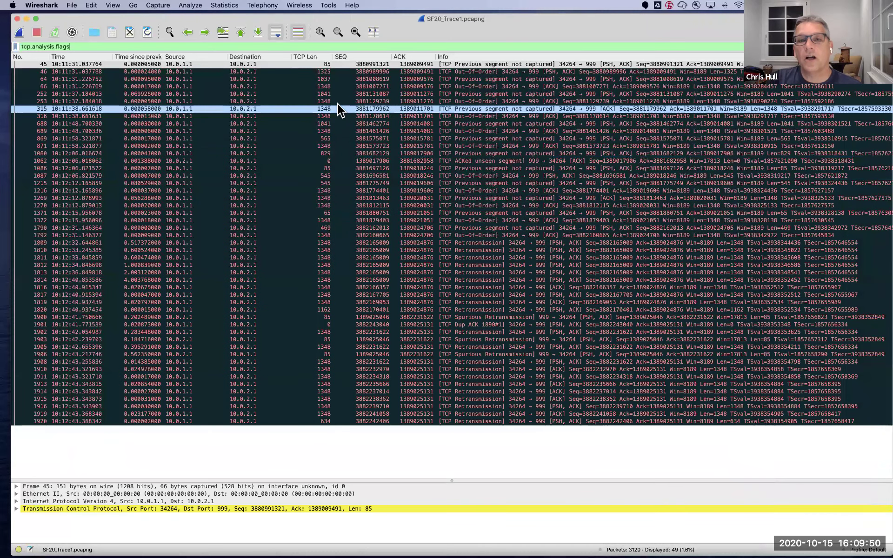
{"action": "left_click", "coordinate": [338, 105]}
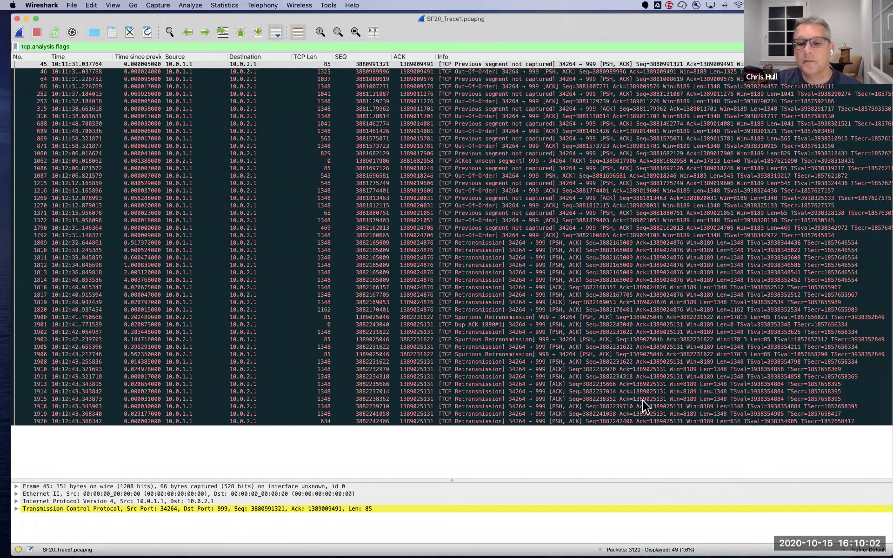
Open the capture's I/O graph and show its time axis as time of day.
{"action": "left_click", "coordinate": [222, 6]}
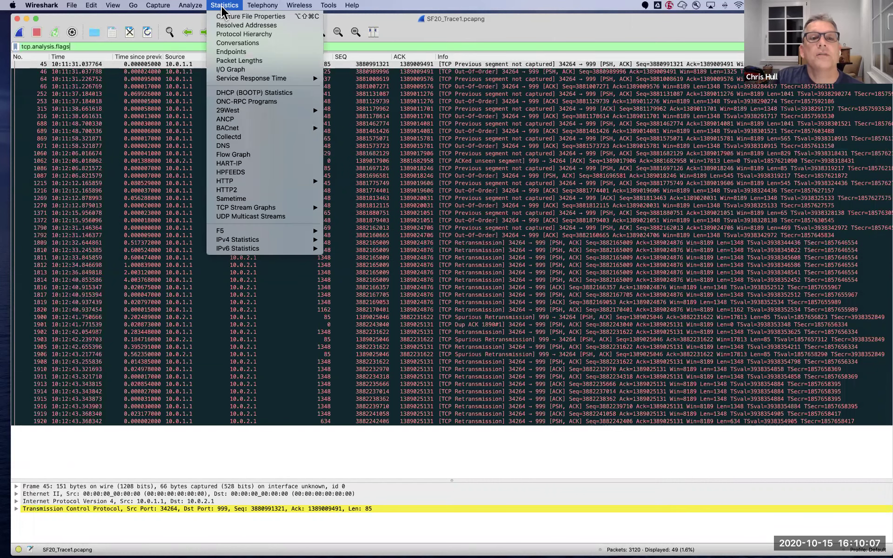
{"action": "left_click", "coordinate": [238, 70]}
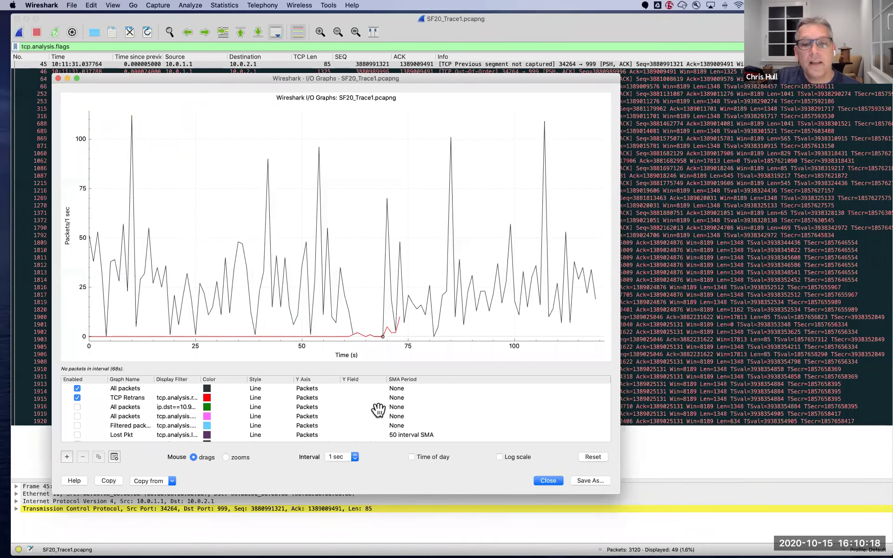
{"action": "left_click", "coordinate": [411, 457]}
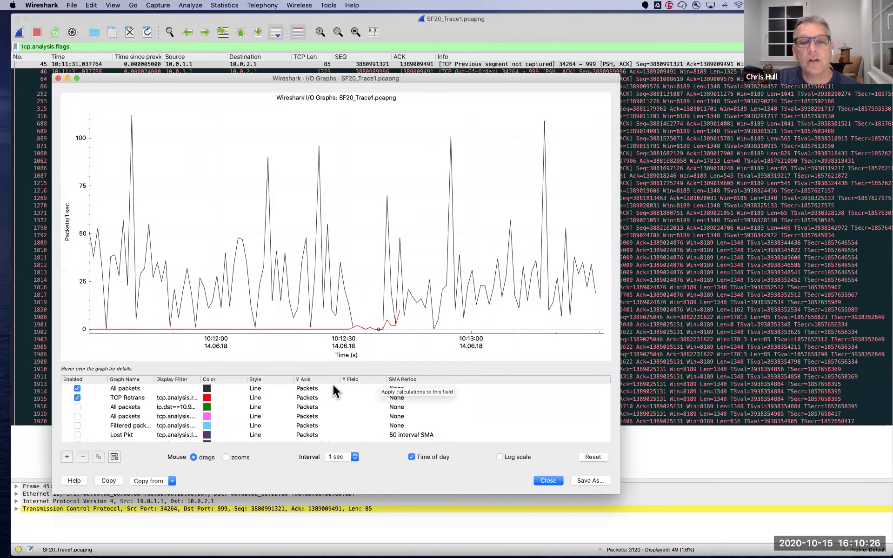
Compare the I/O graph with and without the TCP Retrans line, and widen the Display Filter column to show the full expressions.
{"action": "left_click", "coordinate": [77, 397]}
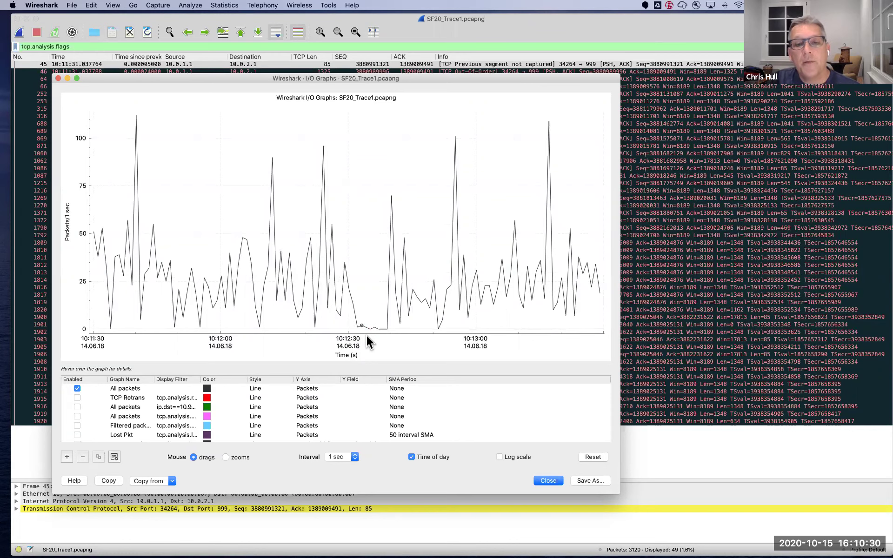
{"action": "left_click", "coordinate": [76, 398]}
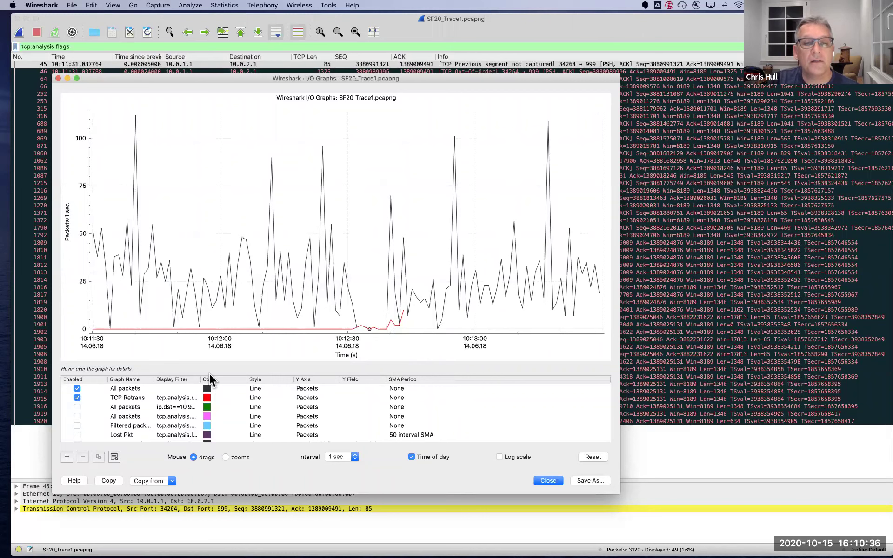
{"action": "left_click_drag", "start_coordinate": [200, 379], "coordinate": [257, 378]}
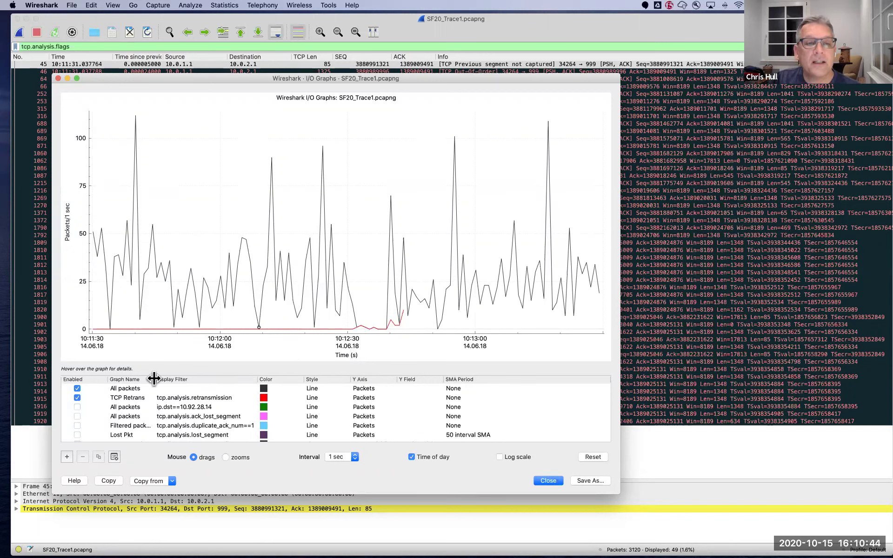
{"action": "left_click", "coordinate": [77, 398]}
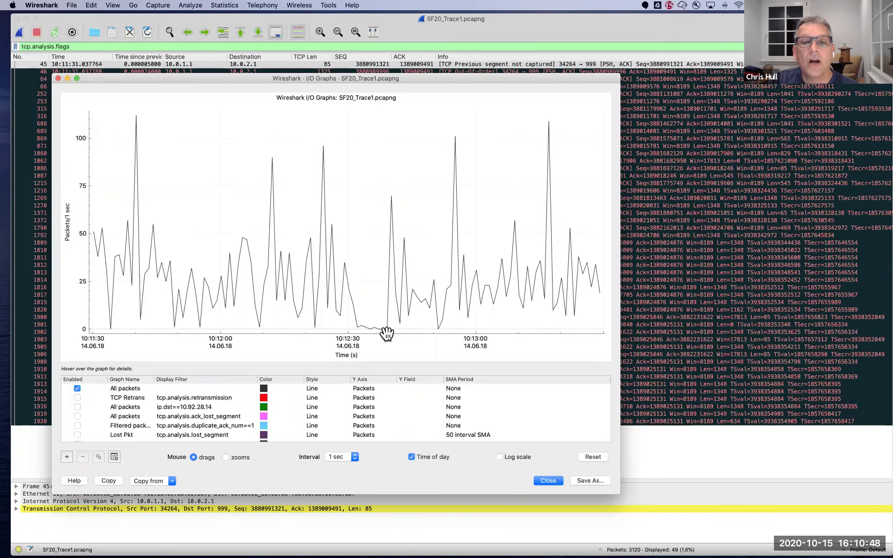
{"action": "left_click", "coordinate": [78, 397]}
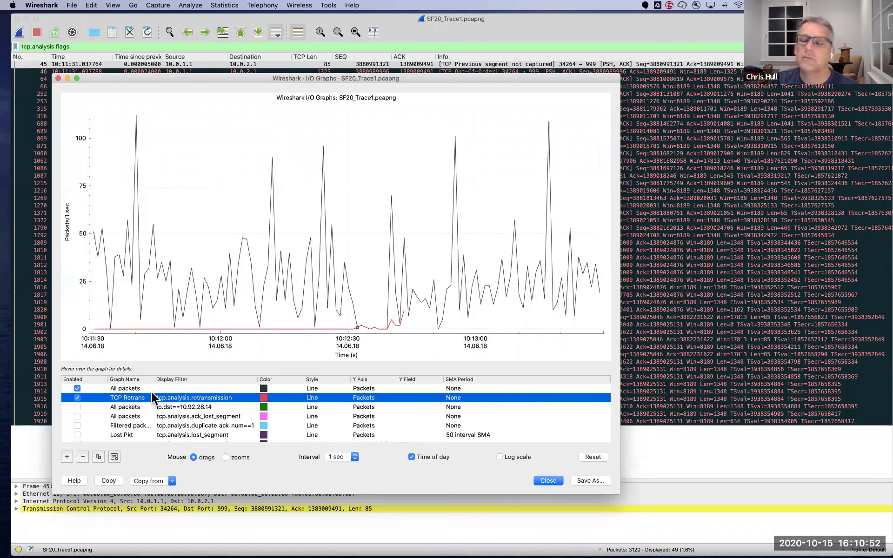
{"action": "left_click", "coordinate": [369, 327]}
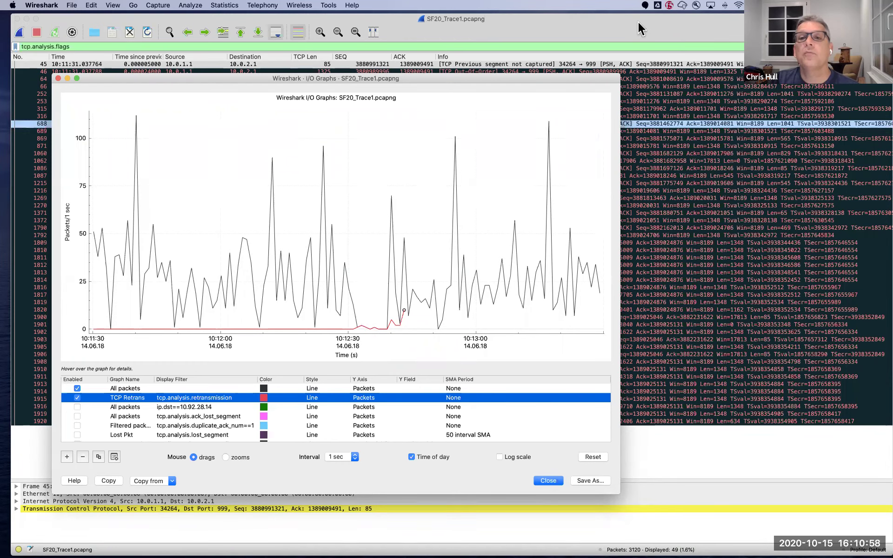
Set the I/O graph's mouse mode to zooms and enlarge the traffic drop and retransmissions between about 10:12:27 and 10:12:45.
{"action": "left_click", "coordinate": [612, 35]}
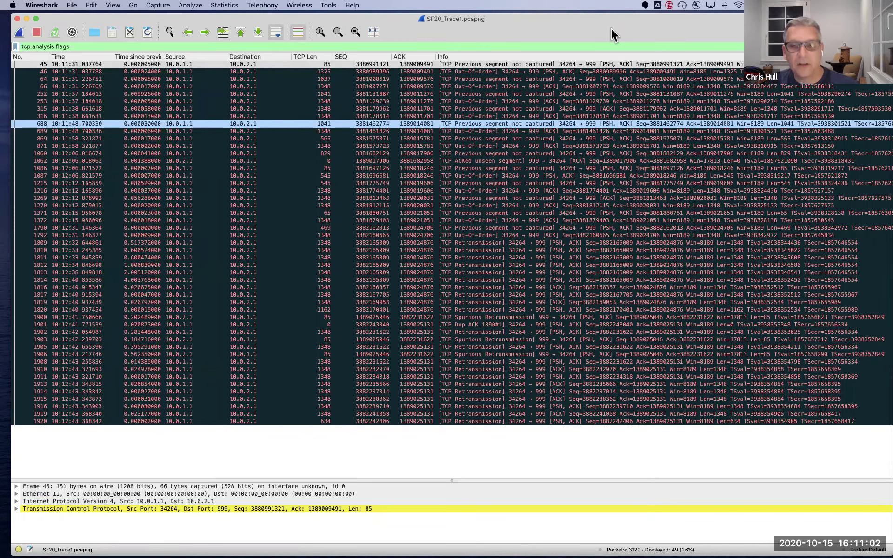
{"action": "key", "text": "super+grave"}
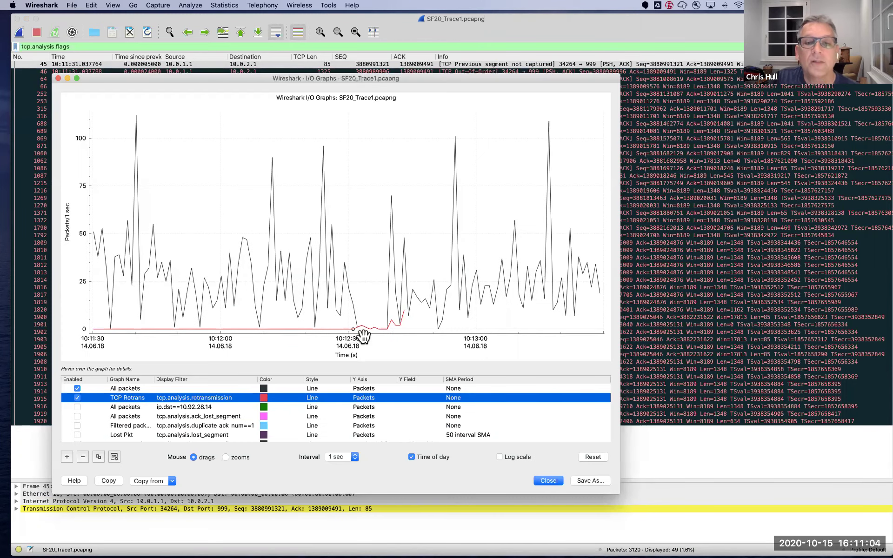
{"action": "left_click", "coordinate": [226, 457]}
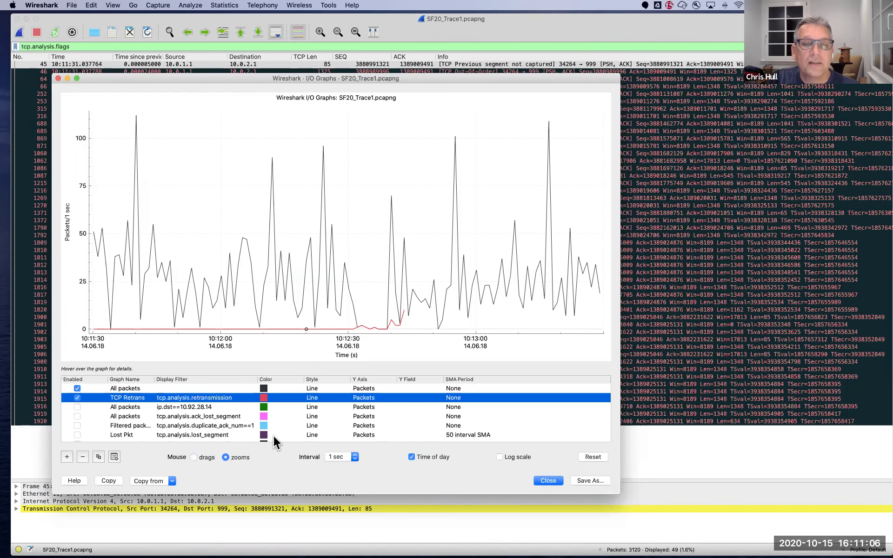
{"action": "left_click_drag", "start_coordinate": [336, 171], "coordinate": [420, 352]}
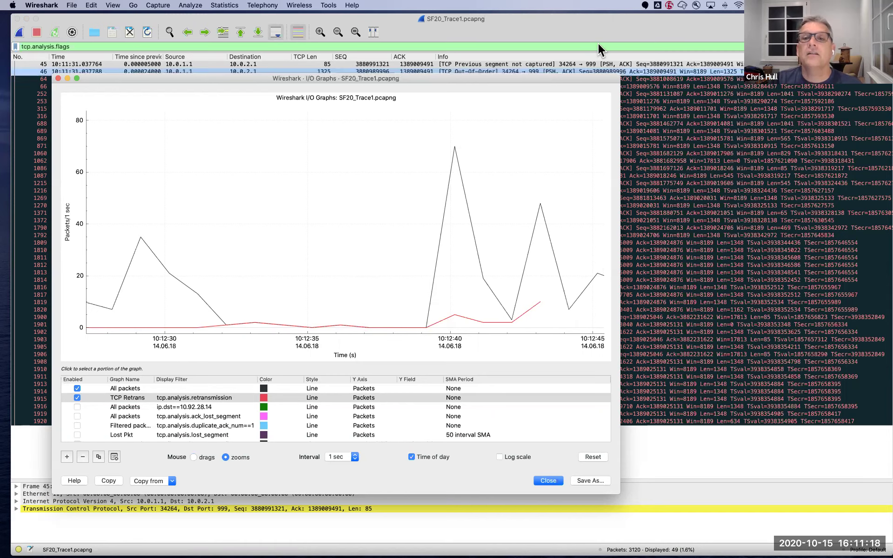
Select packet 1215 in the filtered packet list and clear the display filter.
{"action": "left_click", "coordinate": [426, 36]}
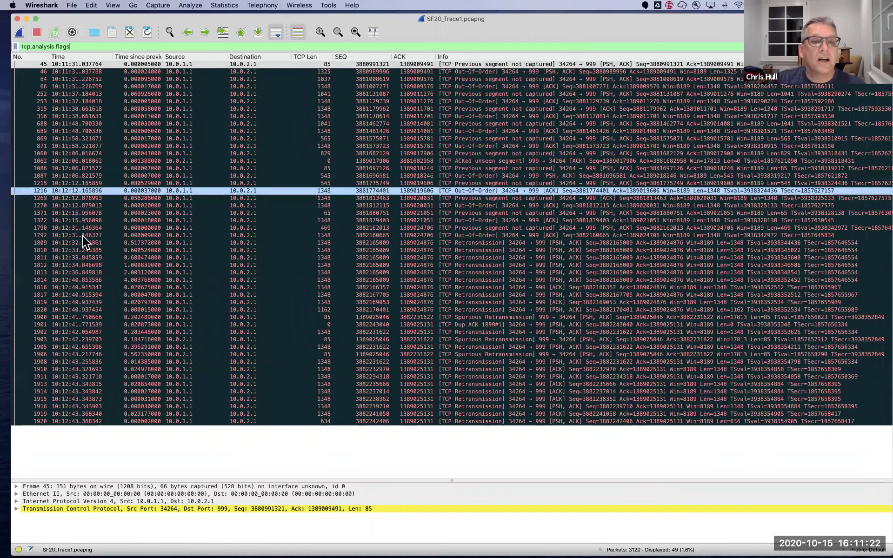
{"action": "left_click", "coordinate": [82, 184]}
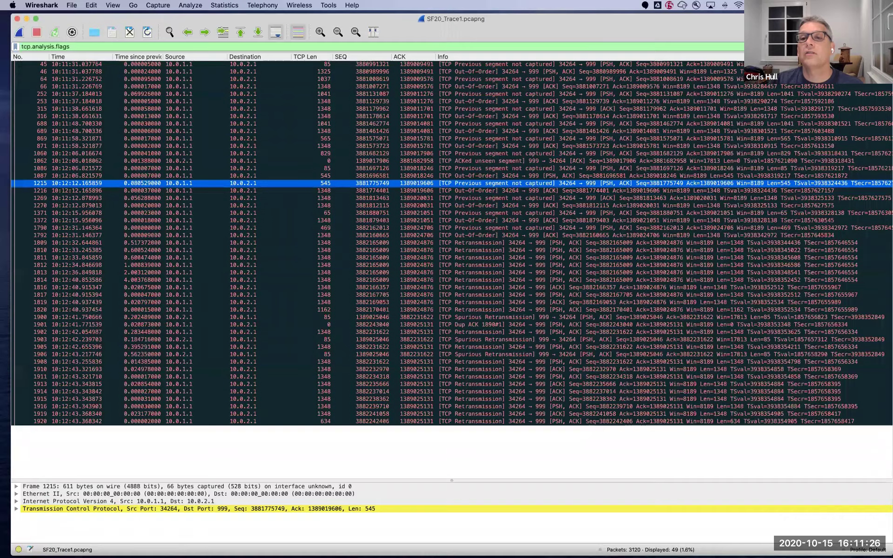
{"action": "left_click", "coordinate": [738, 46]}
Examine the unfiltered packets from packet 1215 through the retransmissions at packets 1809 to 1820.
{"action": "scroll", "coordinate": [467, 356], "scroll_direction": "down", "scroll_amount": 5}
{"action": "scroll", "coordinate": [468, 350], "scroll_direction": "down", "scroll_amount": 5}
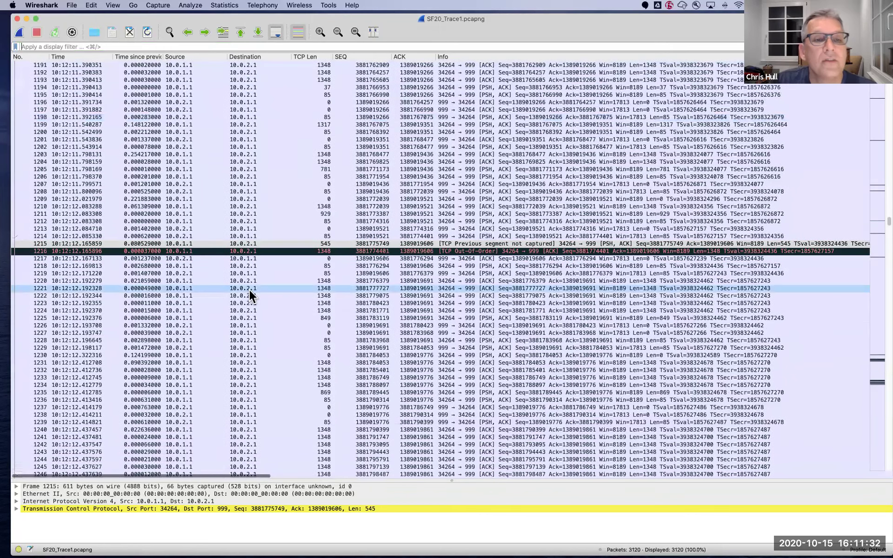
{"action": "scroll", "coordinate": [168, 269], "scroll_direction": "down", "scroll_amount": 3}
{"action": "scroll", "coordinate": [169, 269], "scroll_direction": "down", "scroll_amount": 10}
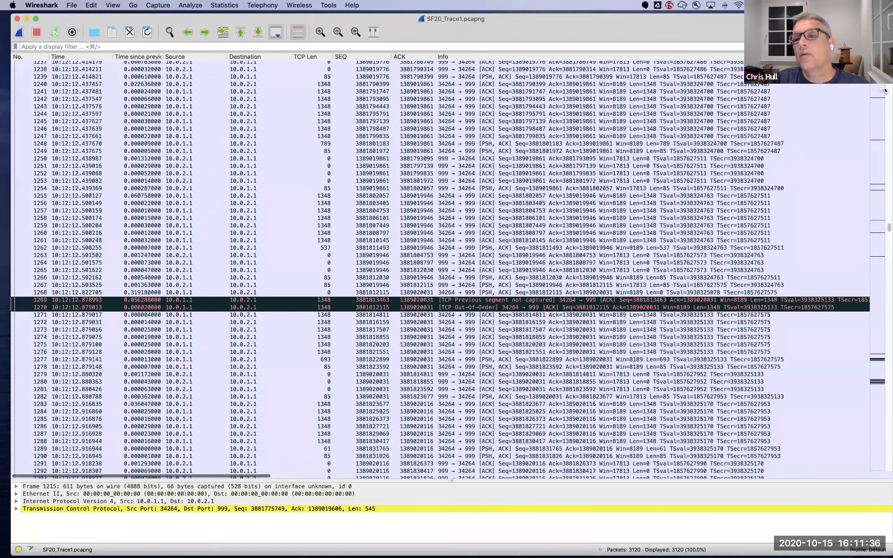
{"action": "scroll", "coordinate": [883, 139], "scroll_direction": "down", "scroll_amount": 5}
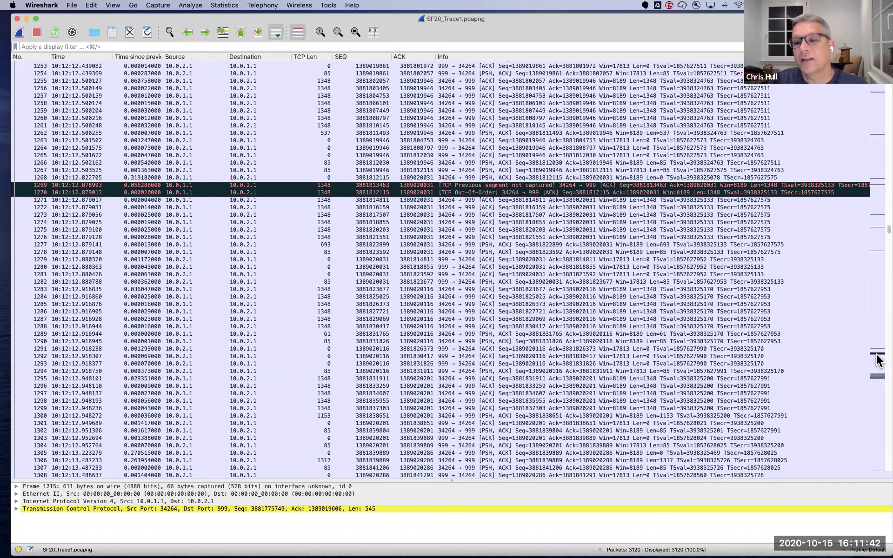
{"action": "scroll", "coordinate": [851, 331], "scroll_direction": "down", "scroll_amount": 20}
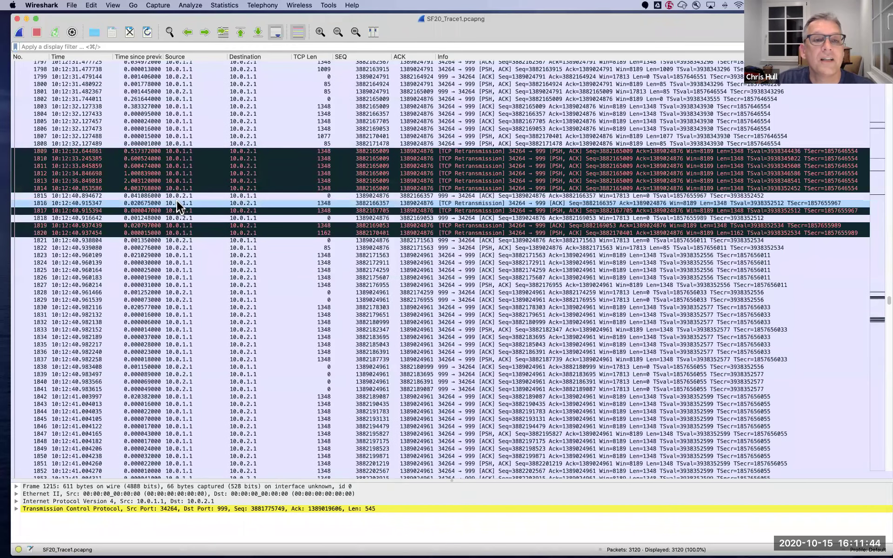
{"action": "scroll", "coordinate": [176, 201], "scroll_direction": "down", "scroll_amount": 5}
{"action": "scroll", "coordinate": [176, 201], "scroll_direction": "up", "scroll_amount": 4}
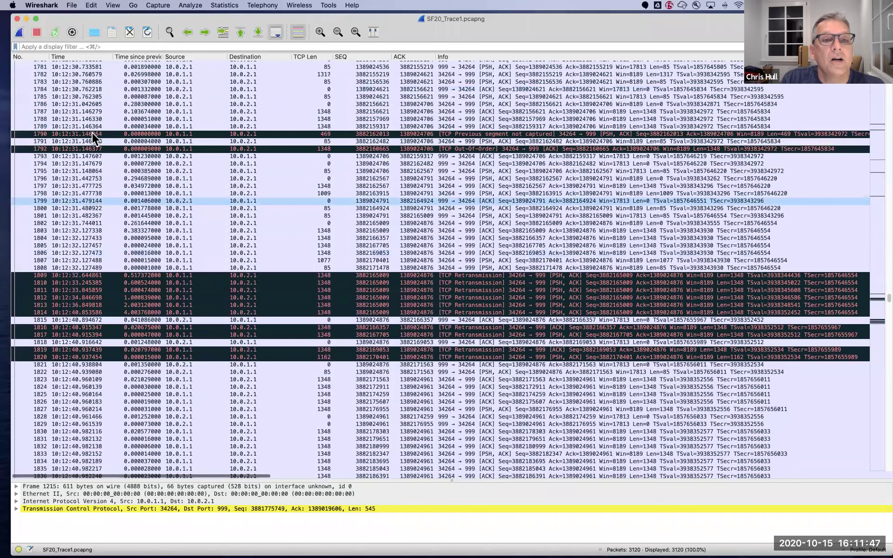
{"action": "scroll", "coordinate": [92, 133], "scroll_direction": "up", "scroll_amount": 1}
{"action": "left_click", "coordinate": [72, 157]}
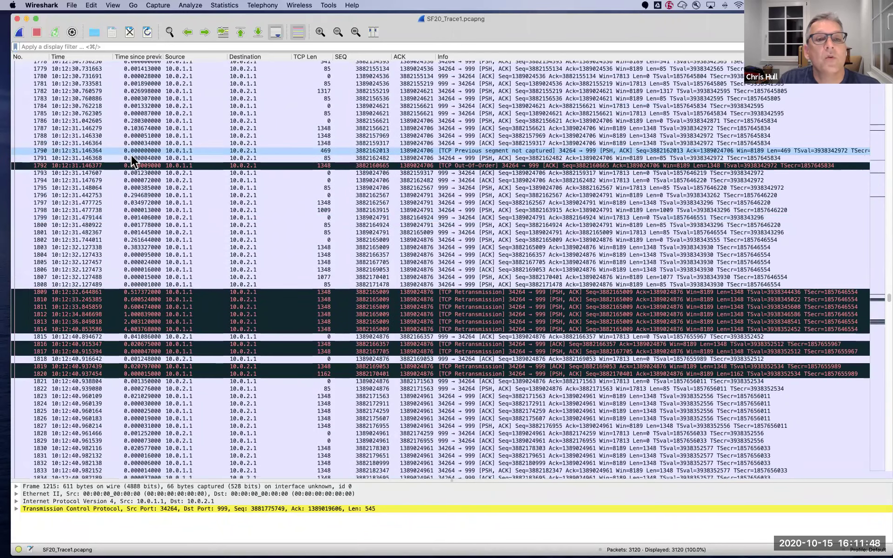
Review the traffic leading up to the retransmissions, back to about packet 1683, and bring up the I/O graph again.
{"action": "scroll", "coordinate": [131, 155], "scroll_direction": "up", "scroll_amount": 2}
{"action": "scroll", "coordinate": [132, 156], "scroll_direction": "up", "scroll_amount": 13}
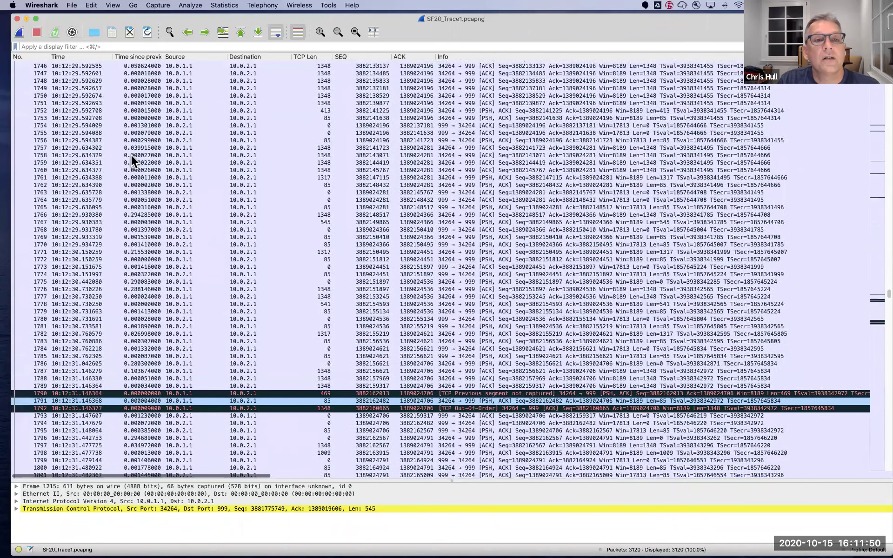
{"action": "scroll", "coordinate": [132, 155], "scroll_direction": "up", "scroll_amount": 17}
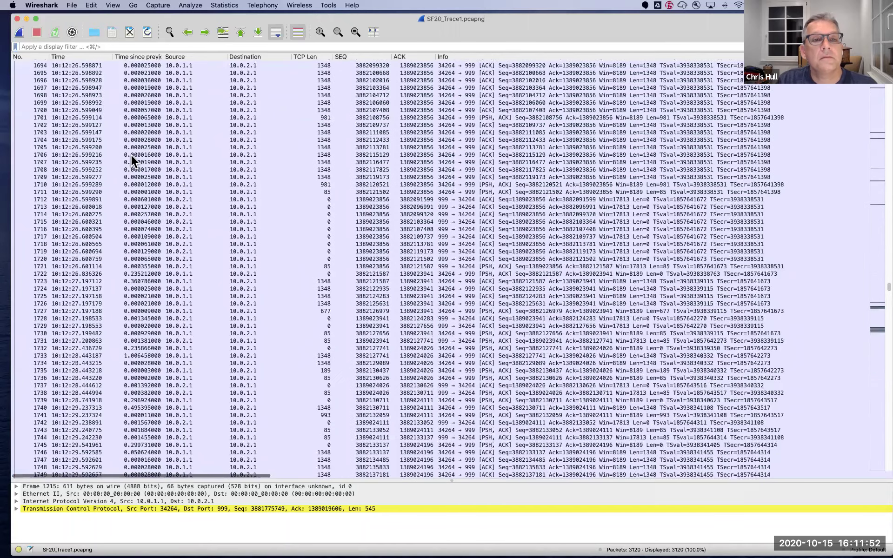
{"action": "scroll", "coordinate": [131, 156], "scroll_direction": "up", "scroll_amount": 1}
{"action": "key", "text": "super+grave"}
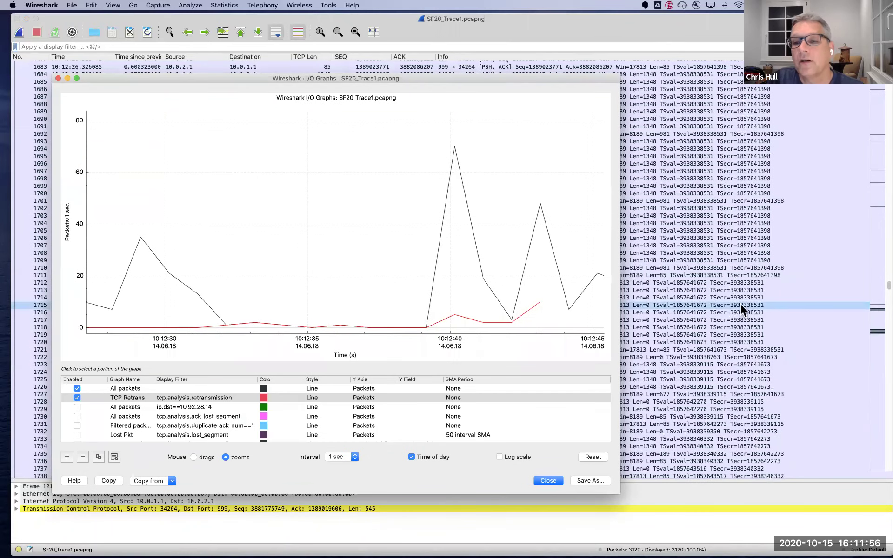
Return to the packet list, select retransmission packet 1814, and examine the time gaps across packets 1809 to 1814.
{"action": "left_click", "coordinate": [709, 300]}
{"action": "scroll", "coordinate": [710, 299], "scroll_direction": "down", "scroll_amount": 10}
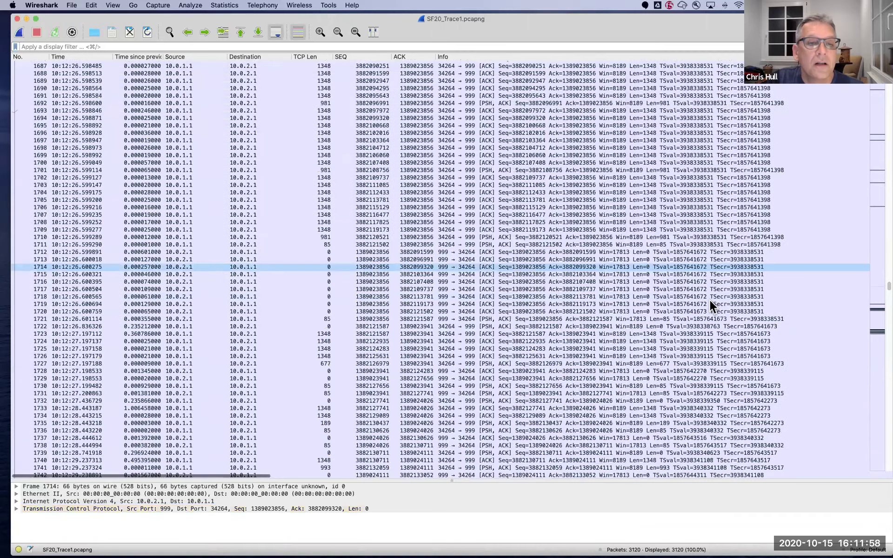
{"action": "scroll", "coordinate": [423, 365], "scroll_direction": "down", "scroll_amount": 18}
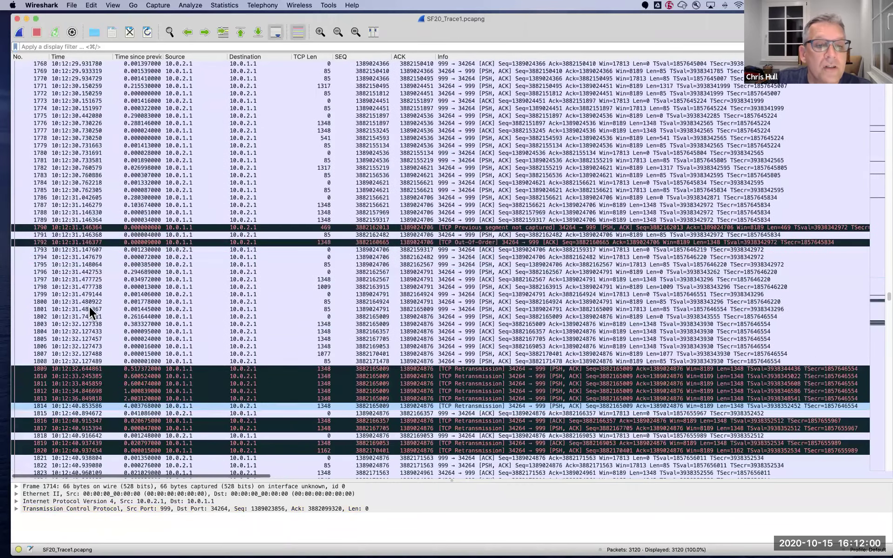
{"action": "left_click", "coordinate": [83, 405]}
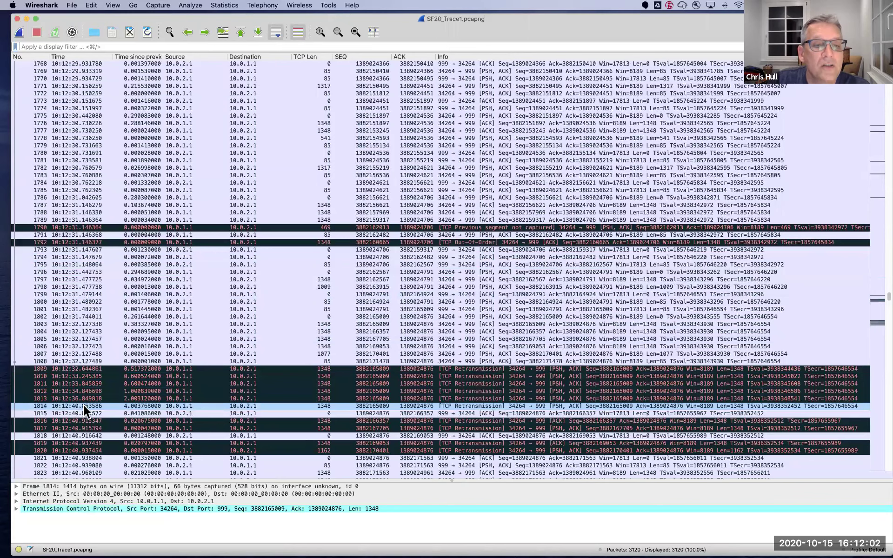
{"action": "scroll", "coordinate": [108, 347], "scroll_direction": "down", "scroll_amount": 3}
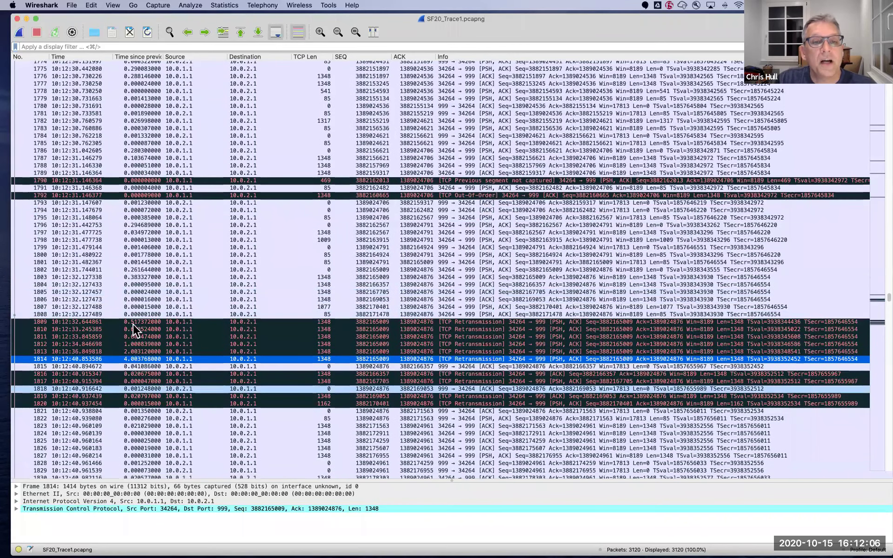
{"action": "scroll", "coordinate": [136, 314], "scroll_direction": "down", "scroll_amount": 3}
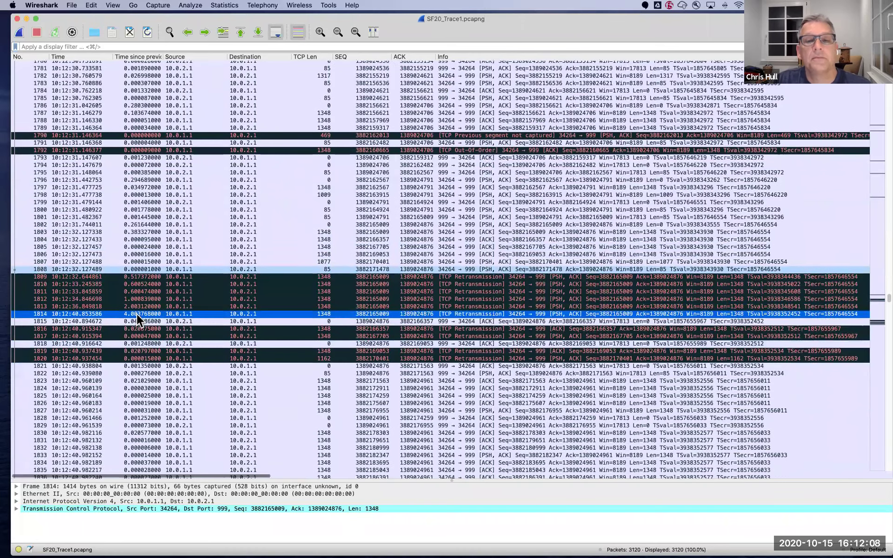
{"action": "scroll", "coordinate": [135, 314], "scroll_direction": "down", "scroll_amount": 1}
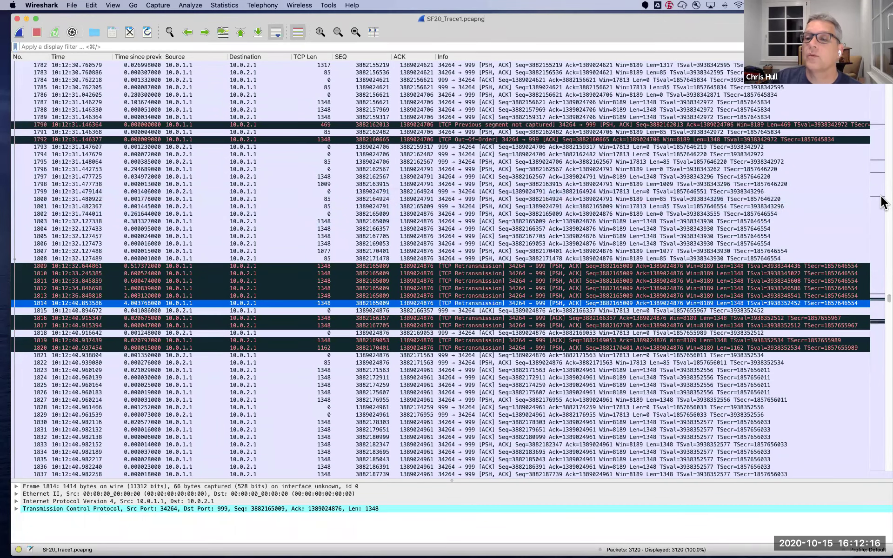
Find the earlier missing-segment event around packet 1371 and select out-of-order packet 1372.
{"action": "scroll", "coordinate": [811, 189], "scroll_direction": "up", "scroll_amount": 20}
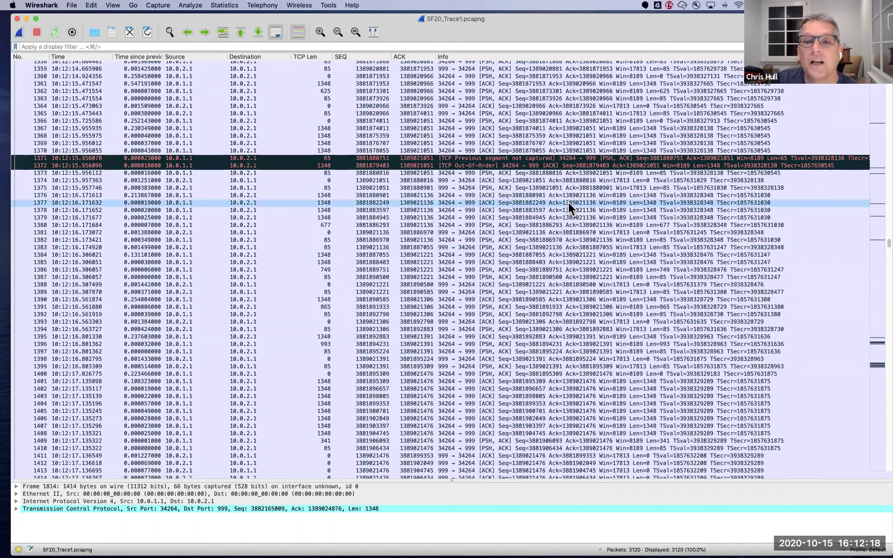
{"action": "left_click", "coordinate": [454, 136]}
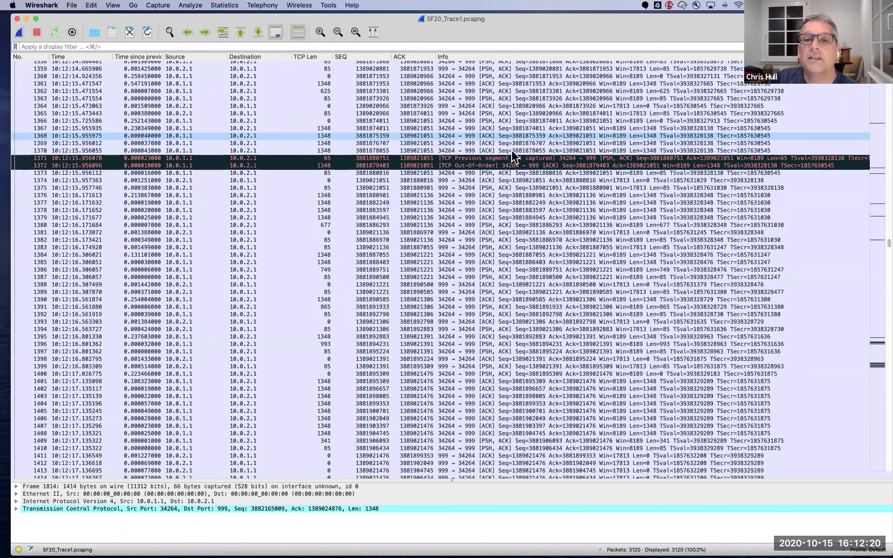
{"action": "key", "text": "Down"}
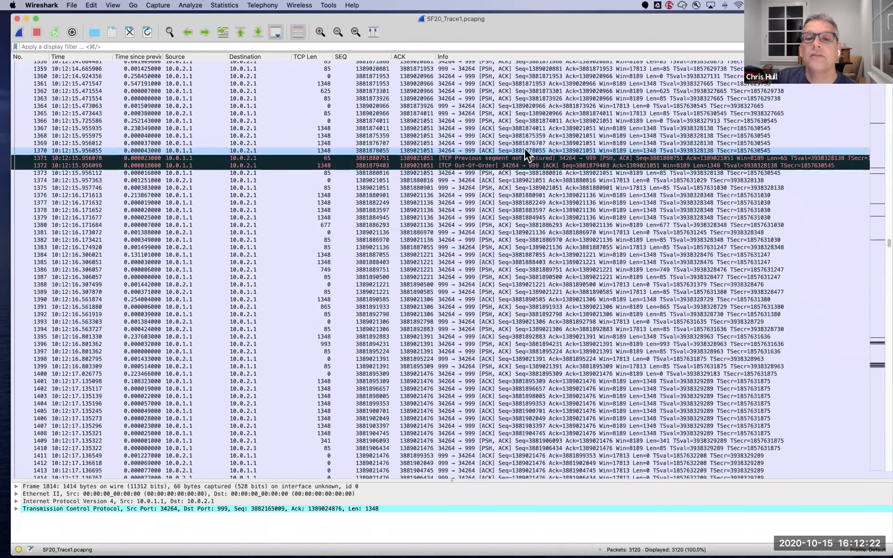
{"action": "left_click", "coordinate": [475, 165]}
{"action": "left_click", "coordinate": [481, 166]}
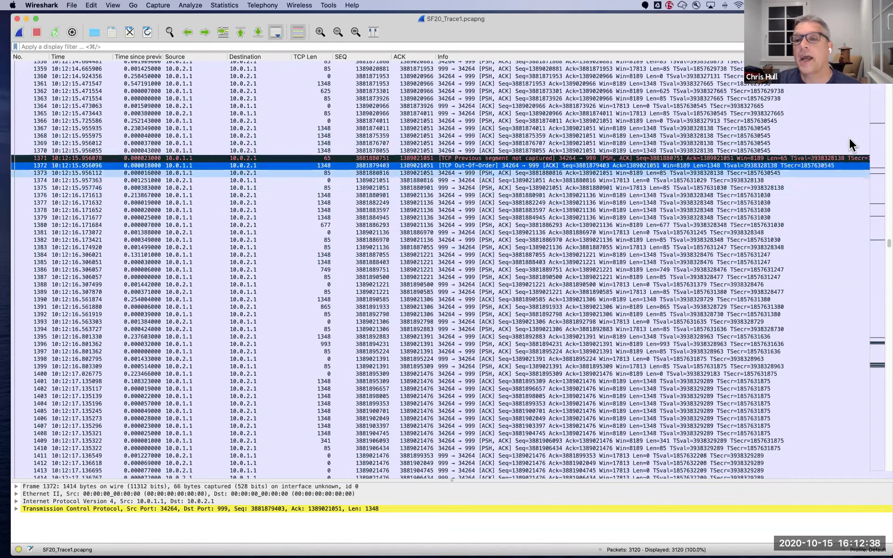
Select out-of-order packet 871, and examine the earlier missing-segment and out-of-order pair at packets 688 and 689.
{"action": "left_click", "coordinate": [879, 127]}
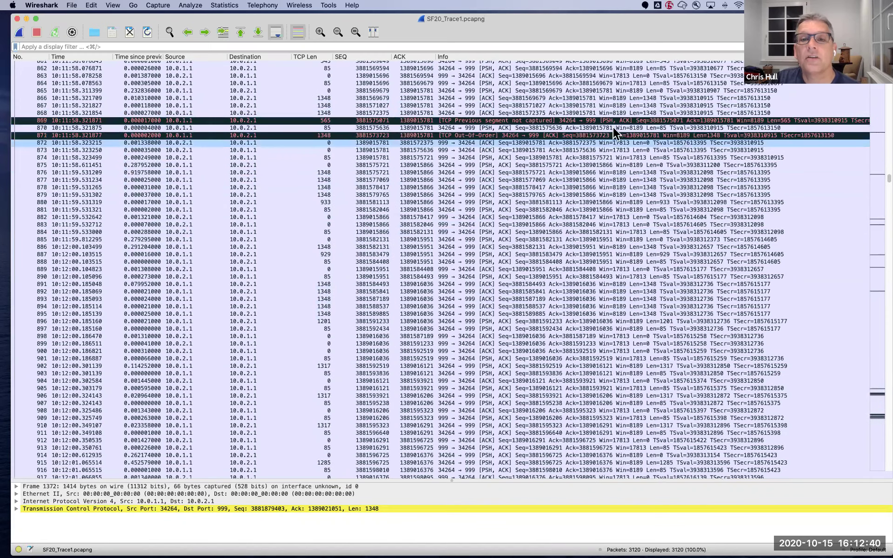
{"action": "left_click", "coordinate": [531, 121]}
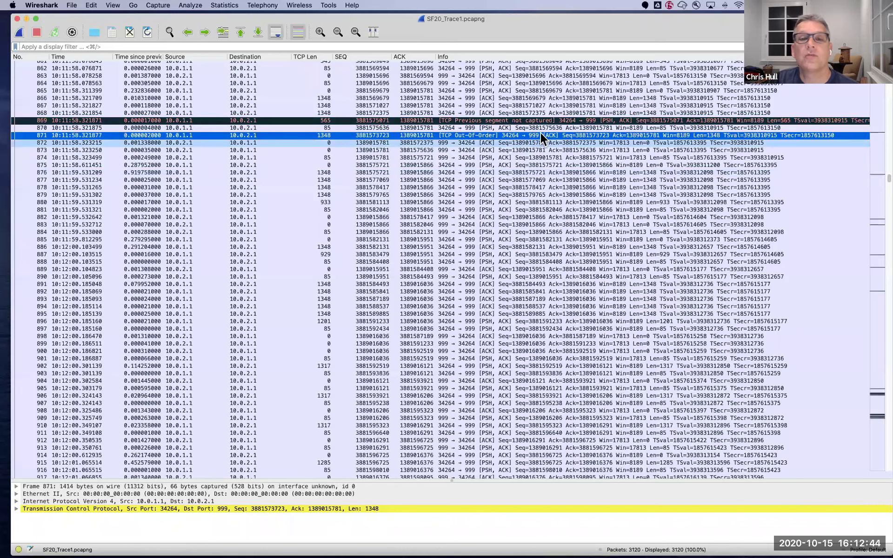
{"action": "left_click", "coordinate": [540, 134]}
{"action": "mouse_move", "coordinate": [864, 150]}
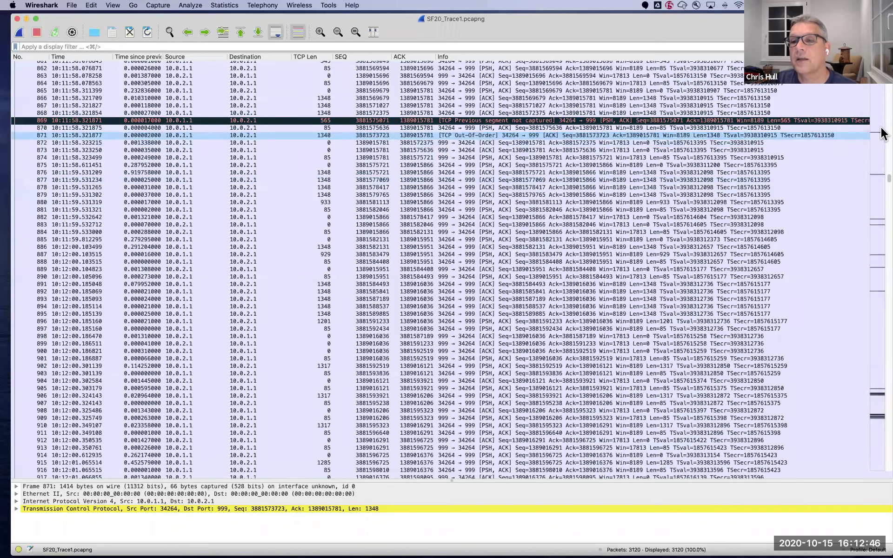
{"action": "scroll", "coordinate": [609, 151], "scroll_direction": "up", "scroll_amount": 20}
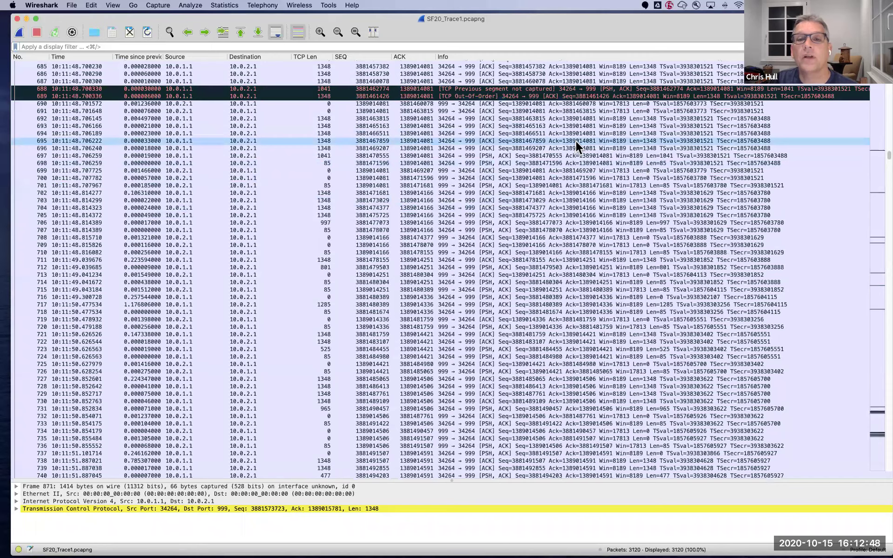
{"action": "scroll", "coordinate": [576, 141], "scroll_direction": "up", "scroll_amount": 2}
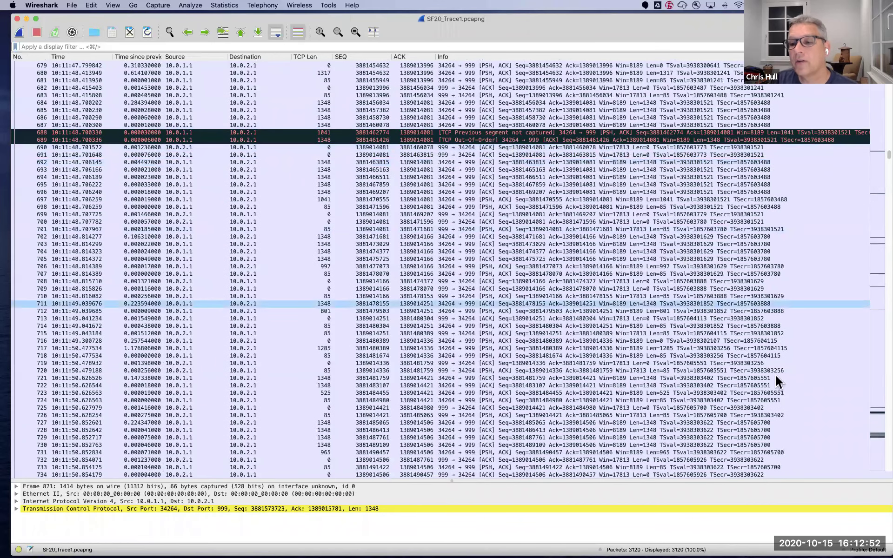
Go back to the retransmission block and inspect packets 1790 to 1792, from the missing segment to the out-of-order packet.
{"action": "left_click", "coordinate": [879, 412]}
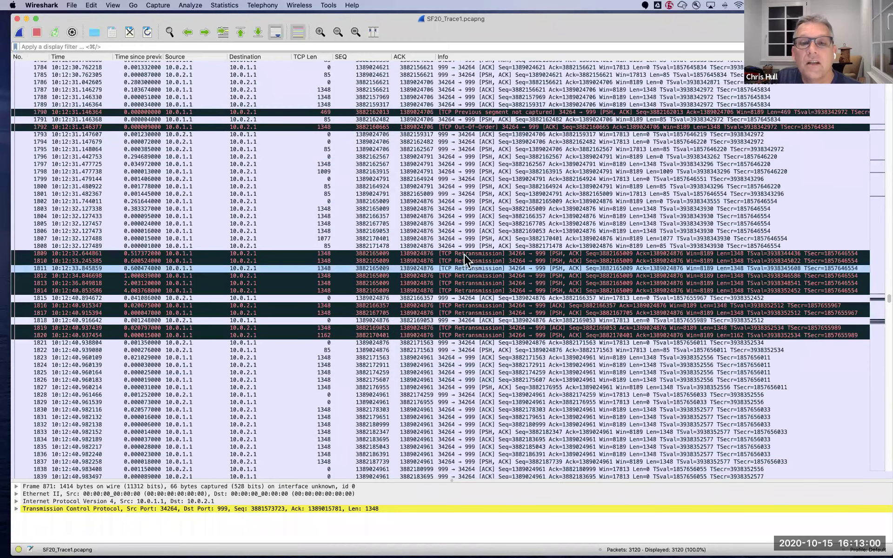
{"action": "scroll", "coordinate": [163, 198], "scroll_direction": "down", "scroll_amount": 1}
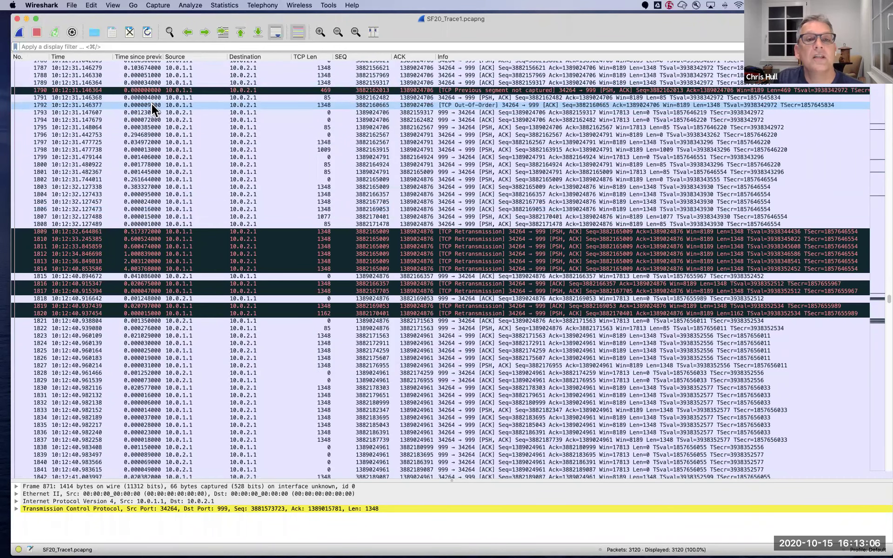
{"action": "left_click", "coordinate": [148, 88]}
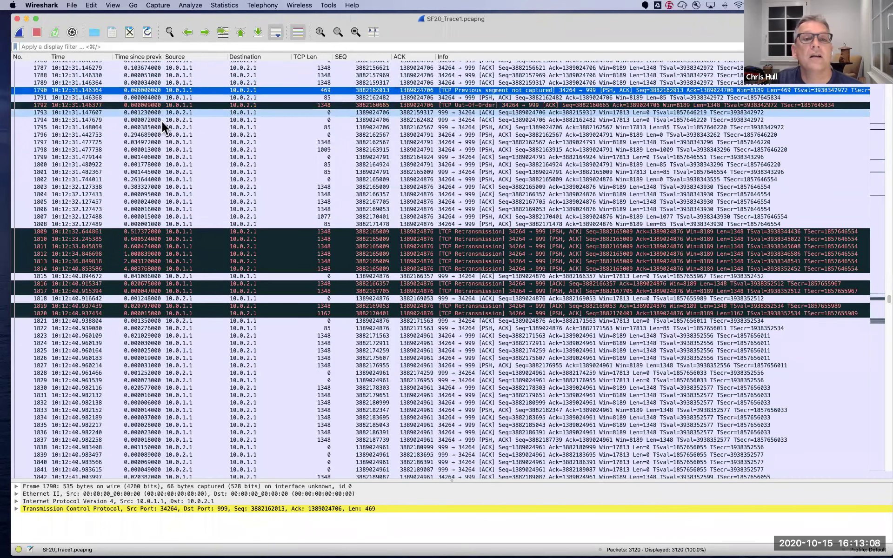
{"action": "key", "text": "Down"}
{"action": "key", "text": "Down"}
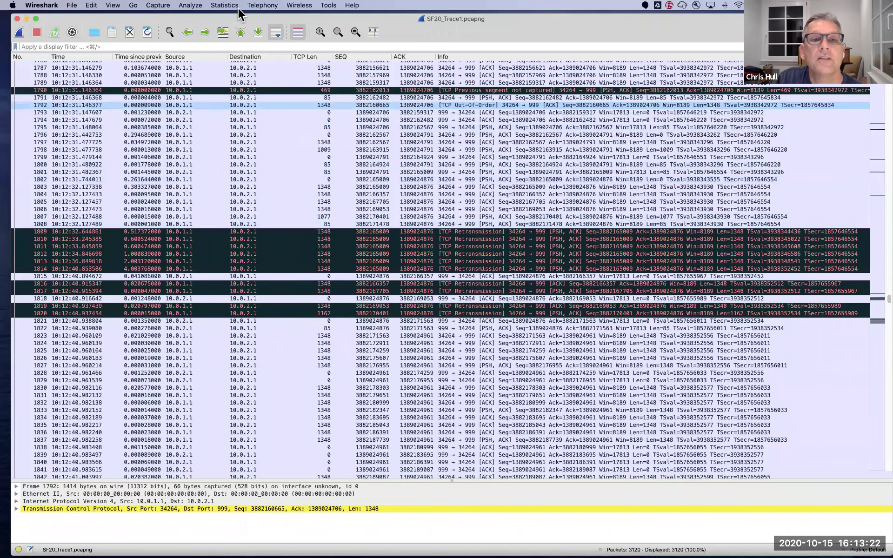
View the capture's IPv4 conversation statistics and close the Conversations window.
{"action": "left_click", "coordinate": [218, 5]}
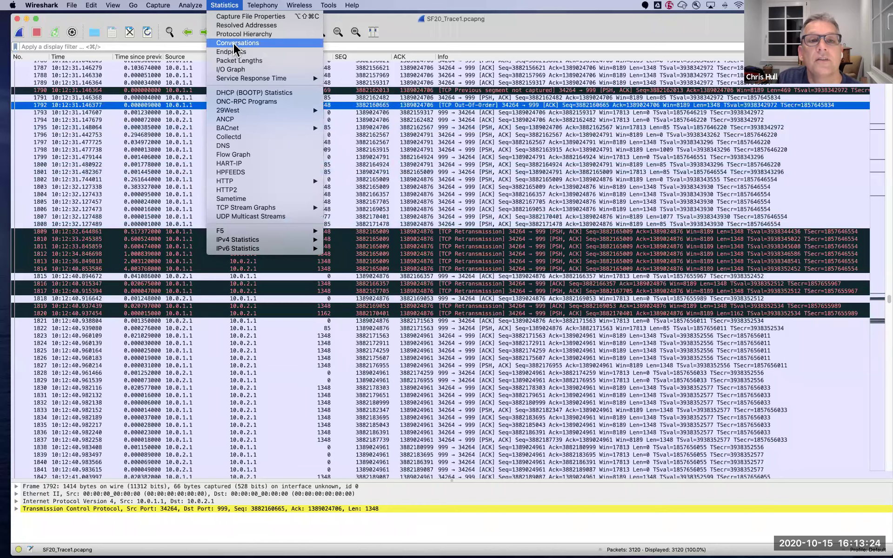
{"action": "left_click", "coordinate": [235, 44]}
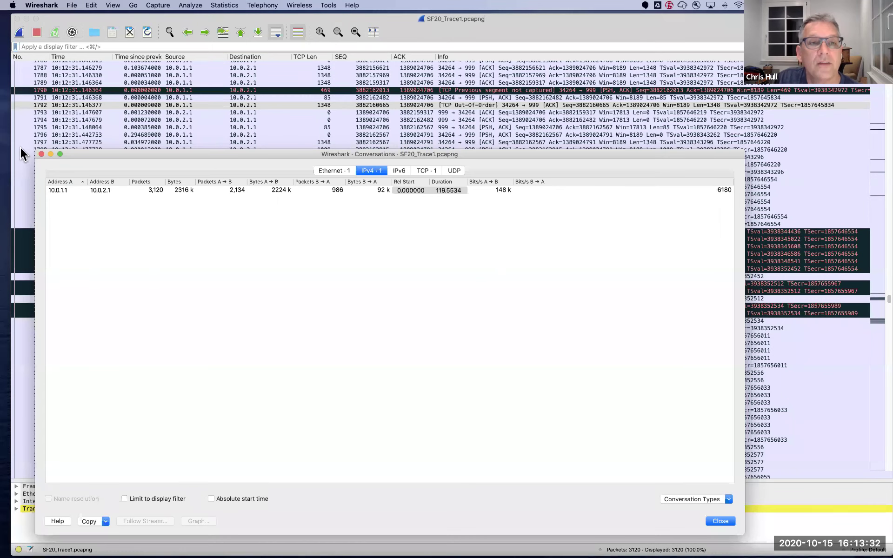
{"action": "left_click", "coordinate": [41, 154]}
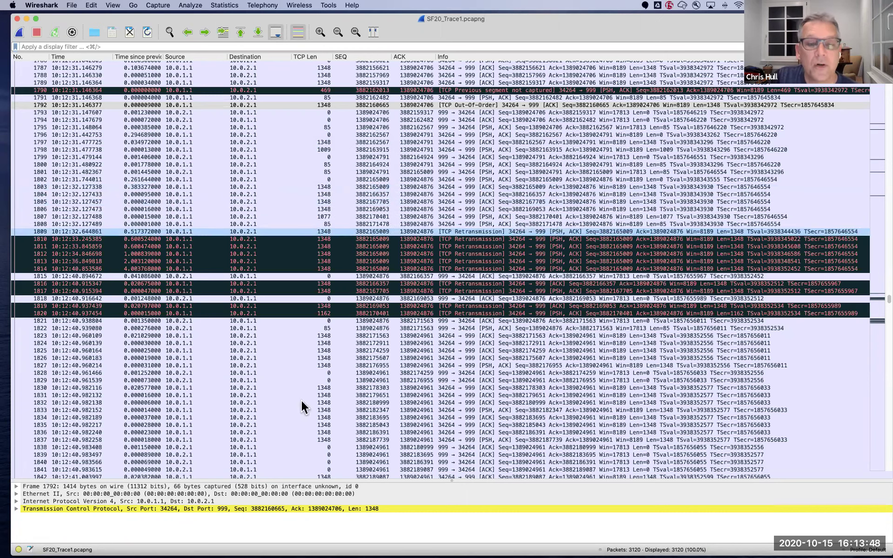
Expand the Transmission Control Protocol details of packet 1792, review the header fields, and collapse them again.
{"action": "left_click", "coordinate": [16, 509]}
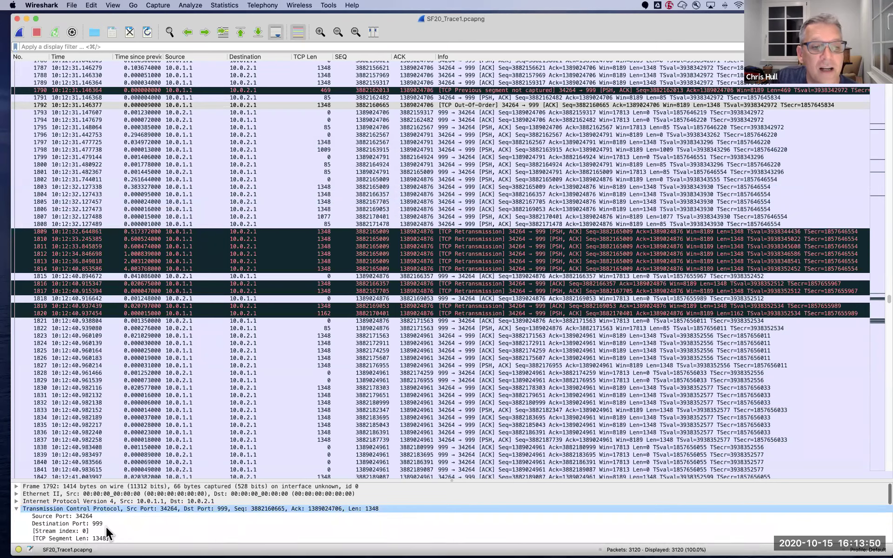
{"action": "scroll", "coordinate": [135, 525], "scroll_direction": "down", "scroll_amount": 3}
{"action": "scroll", "coordinate": [135, 525], "scroll_direction": "down", "scroll_amount": 5}
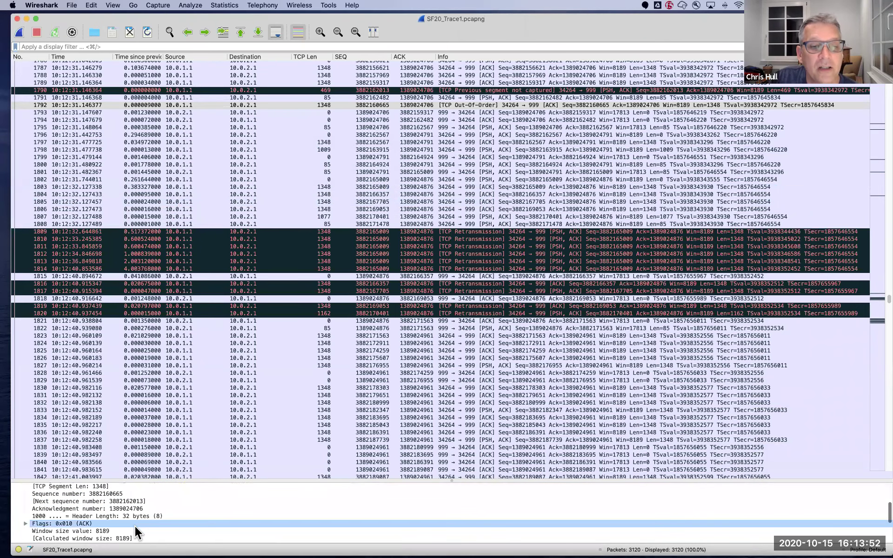
{"action": "scroll", "coordinate": [135, 526], "scroll_direction": "up", "scroll_amount": 10}
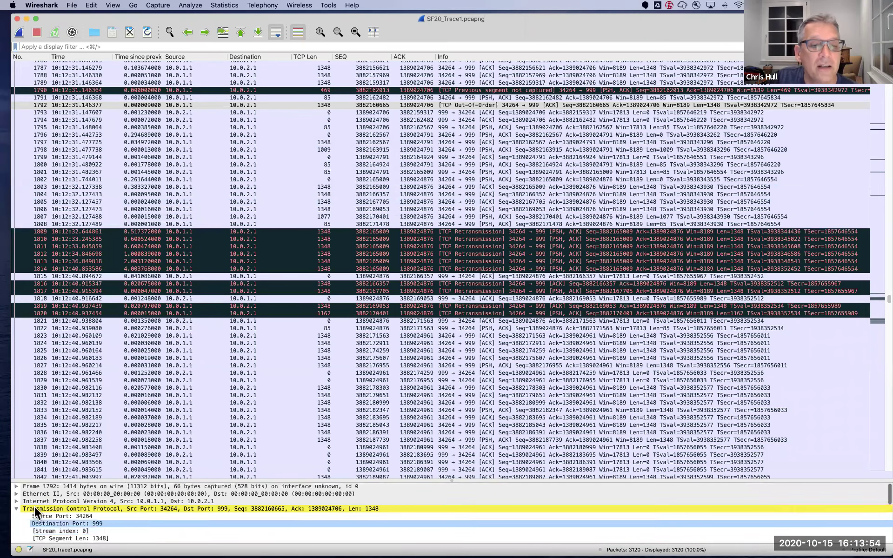
{"action": "left_click", "coordinate": [16, 508]}
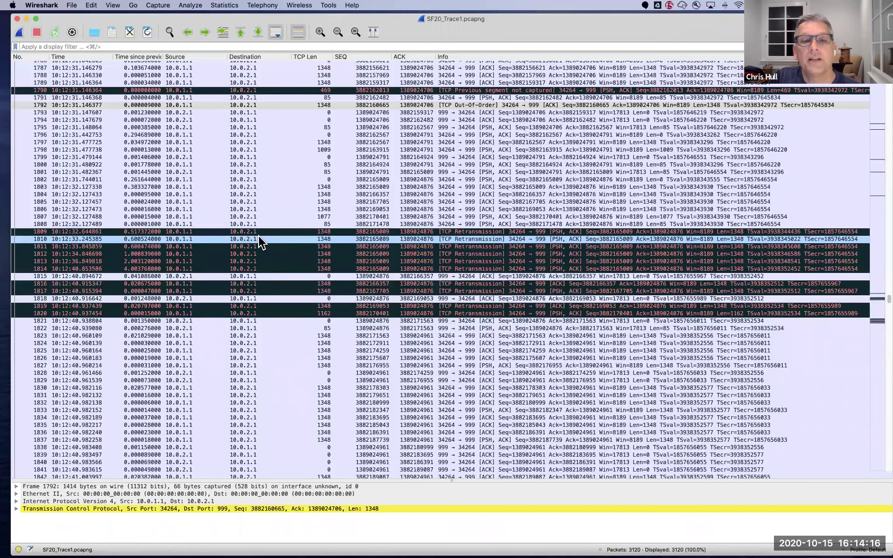
Set packet 1801 as the time reference.
{"action": "left_click", "coordinate": [180, 170]}
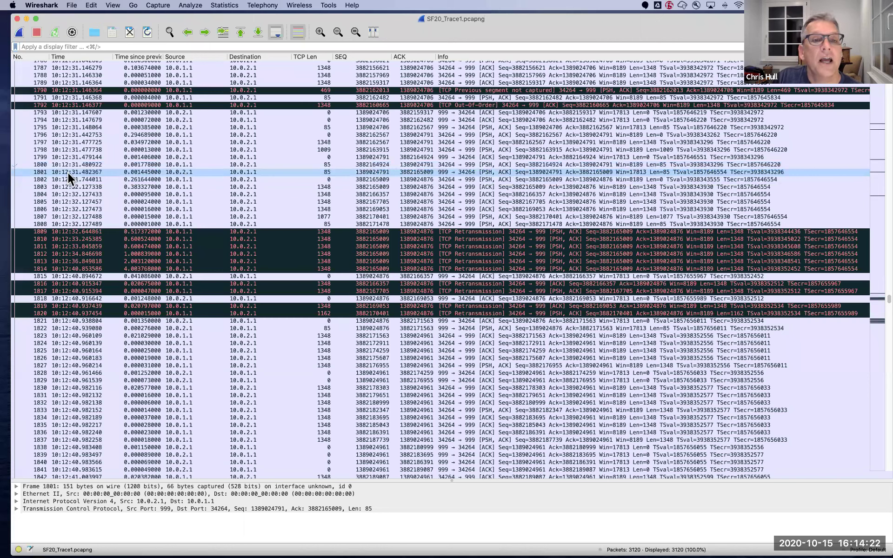
{"action": "left_click", "coordinate": [94, 171]}
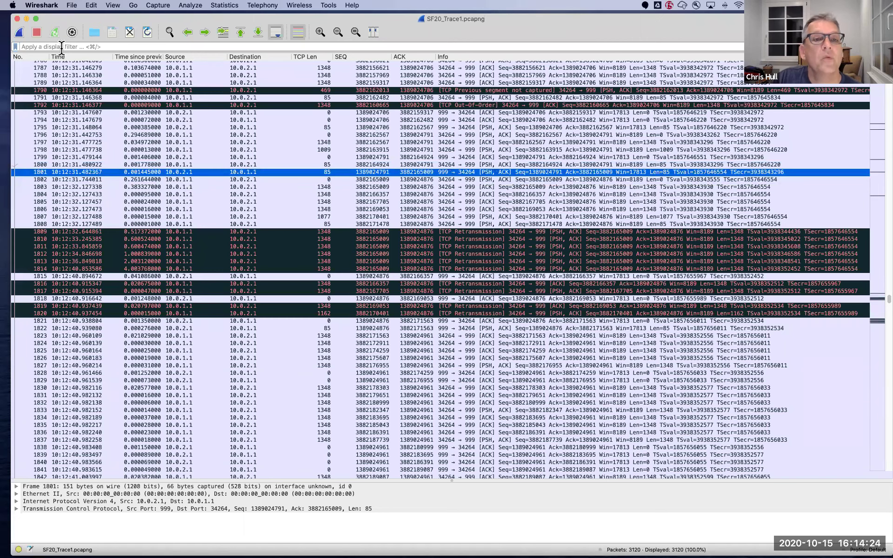
{"action": "left_click", "coordinate": [68, 5]}
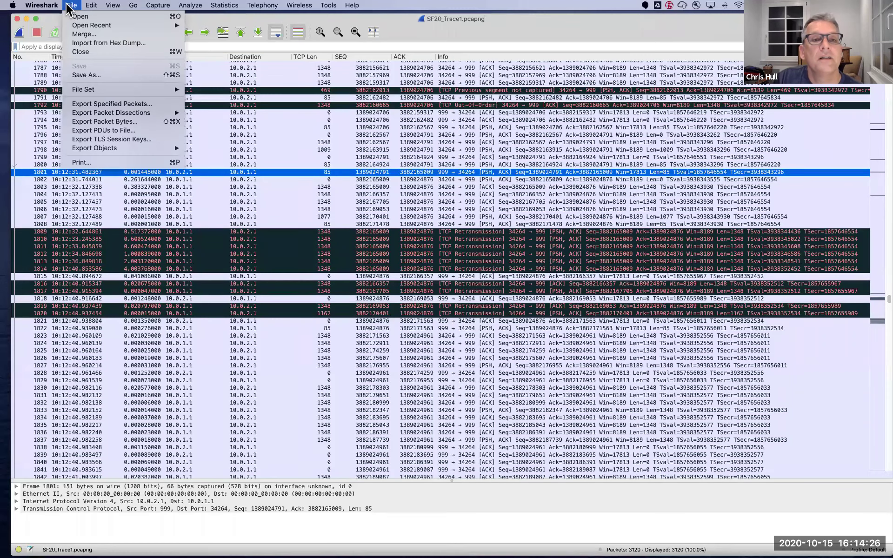
{"action": "mouse_move", "coordinate": [90, 8]}
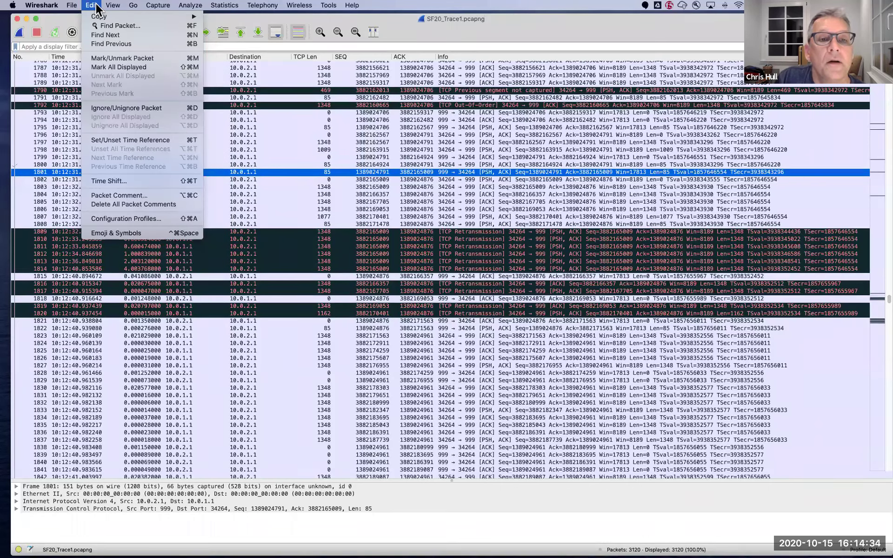
{"action": "left_click", "coordinate": [110, 139]}
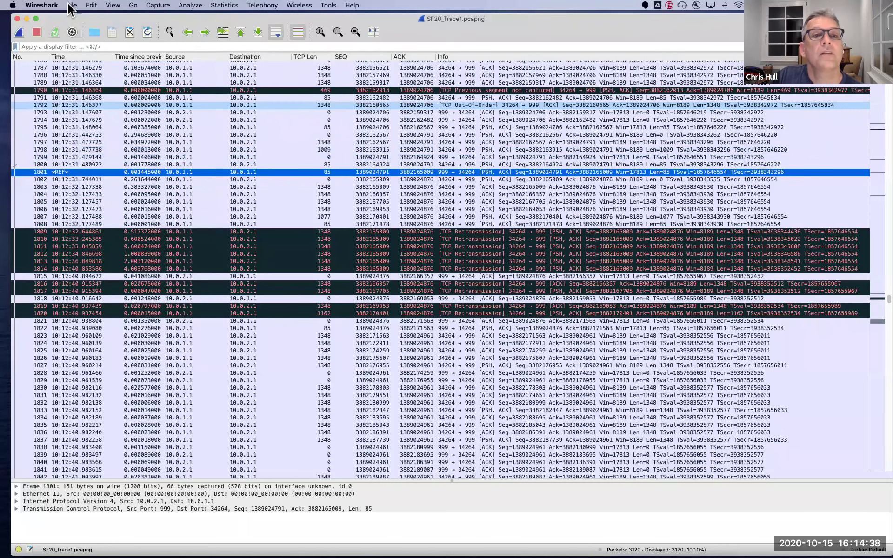
Set the time display format to Seconds Since Beginning of Capture and select packet 1815.
{"action": "left_click", "coordinate": [112, 6]}
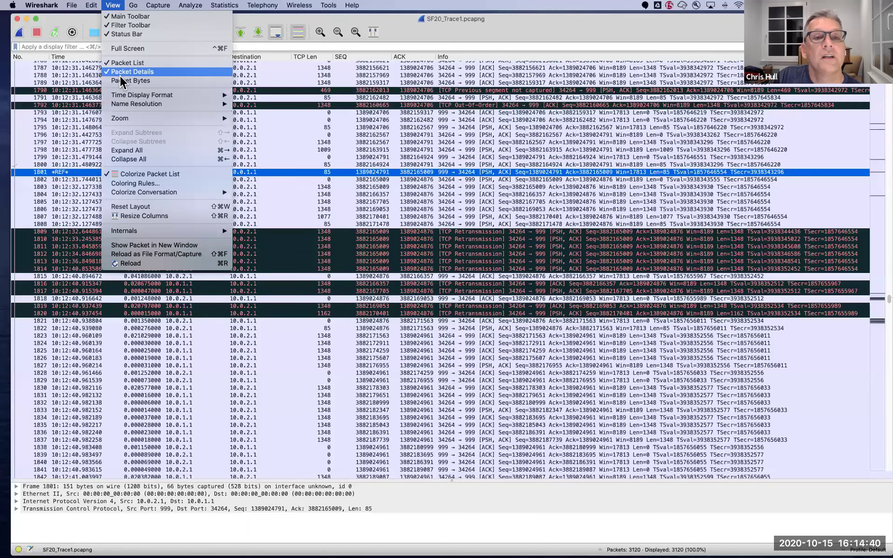
{"action": "mouse_move", "coordinate": [121, 91]}
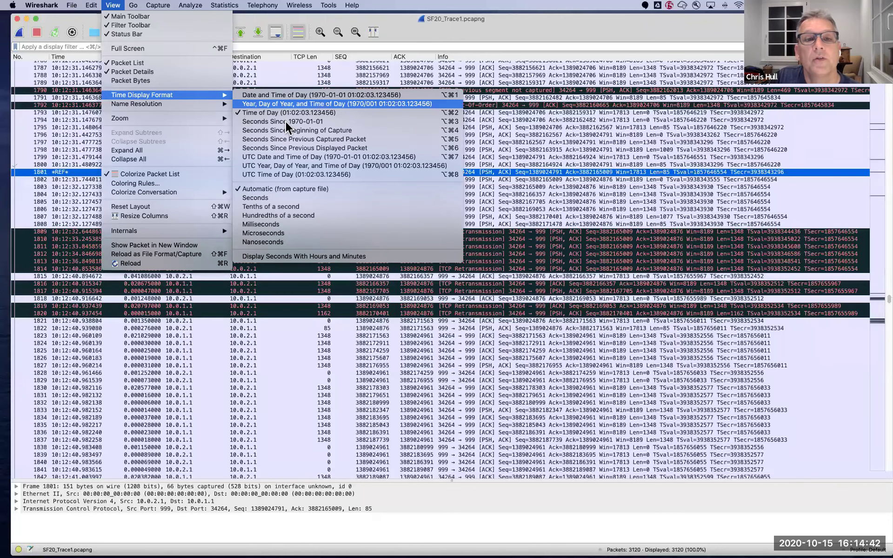
{"action": "left_click", "coordinate": [320, 131]}
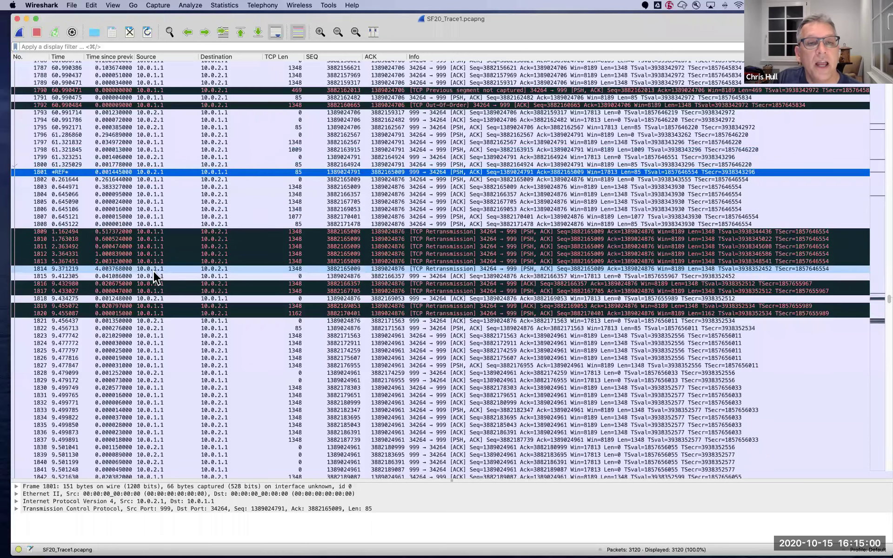
{"action": "left_click", "coordinate": [78, 278]}
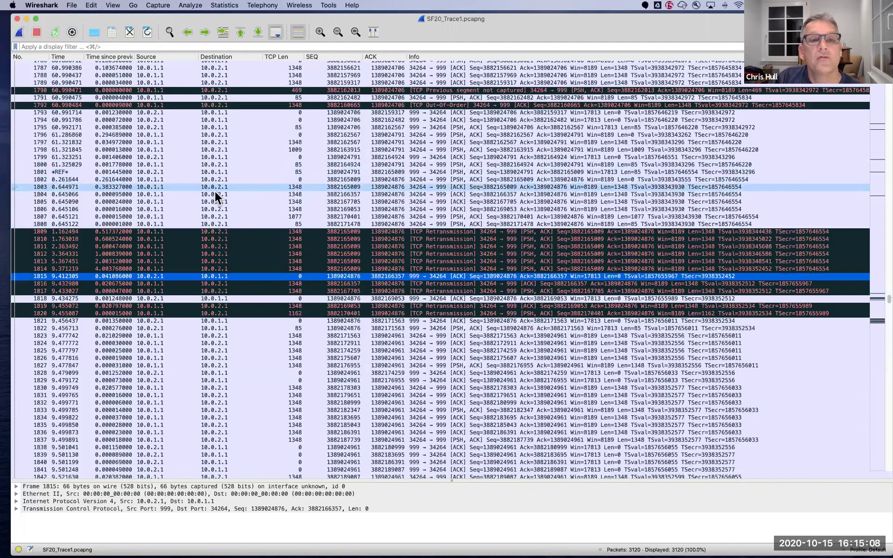
Inspect data packets 1804 to 1807, which precede the first block of retransmissions.
{"action": "left_click", "coordinate": [296, 194]}
{"action": "left_click", "coordinate": [297, 203]}
{"action": "left_click", "coordinate": [296, 210]}
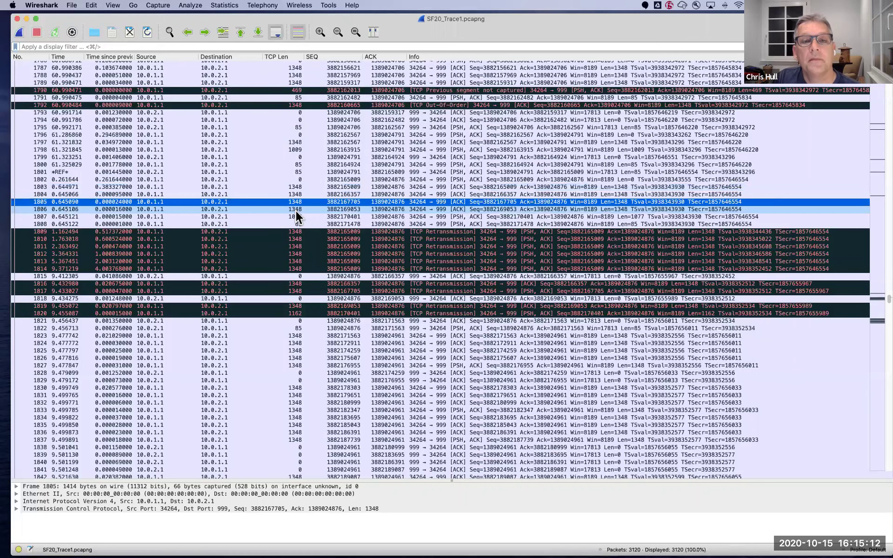
{"action": "left_click", "coordinate": [296, 216]}
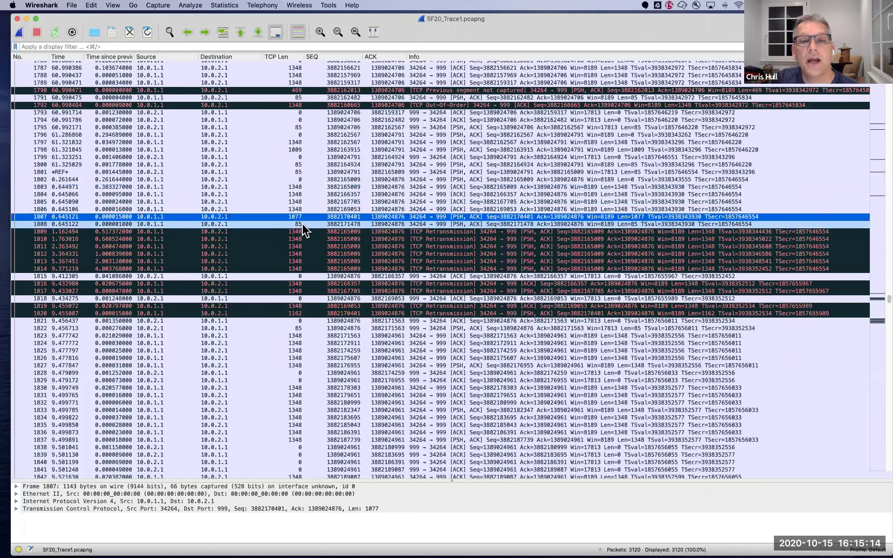
Go through the retransmissions in packets 1809 to 1814 up to the acknowledgement in packet 1815.
{"action": "left_click", "coordinate": [401, 228]}
{"action": "left_click", "coordinate": [381, 239]}
{"action": "left_click", "coordinate": [384, 246]}
{"action": "left_click", "coordinate": [384, 253]}
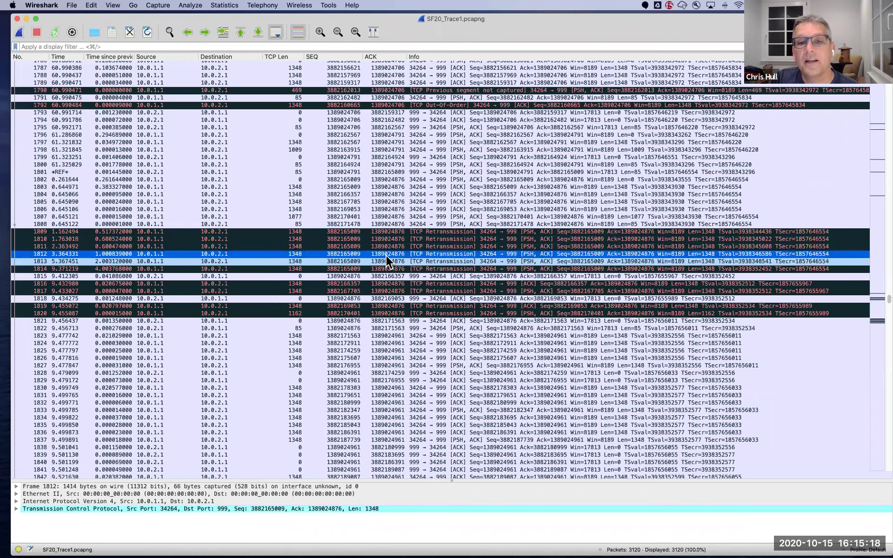
{"action": "left_click", "coordinate": [386, 259]}
{"action": "left_click", "coordinate": [387, 269]}
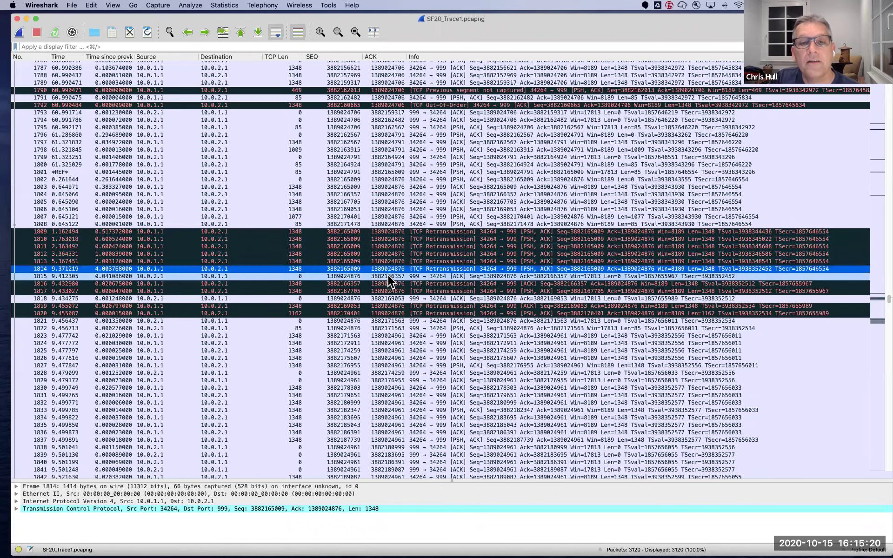
{"action": "left_click", "coordinate": [103, 277]}
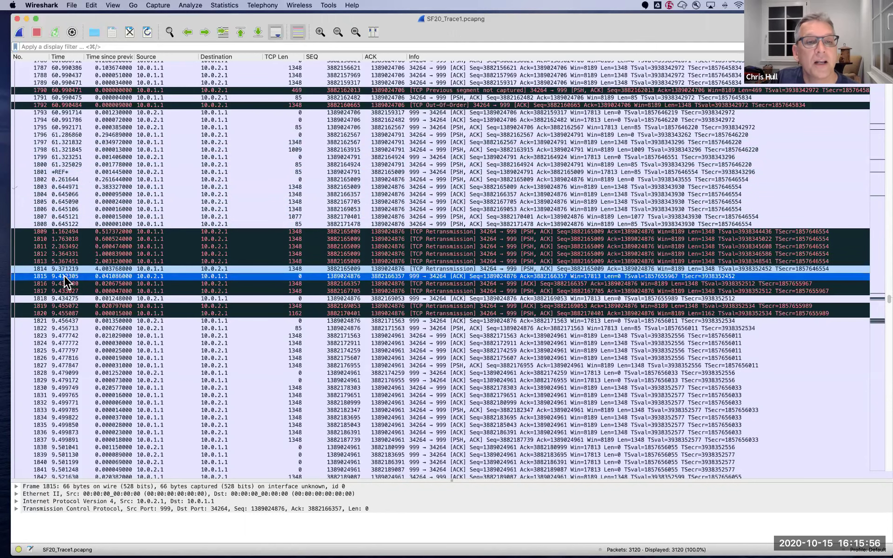
Examine packet 1814's elapsed time, delay since the previous packet, and sequence number against the acknowledgement that follows.
{"action": "left_click", "coordinate": [63, 268]}
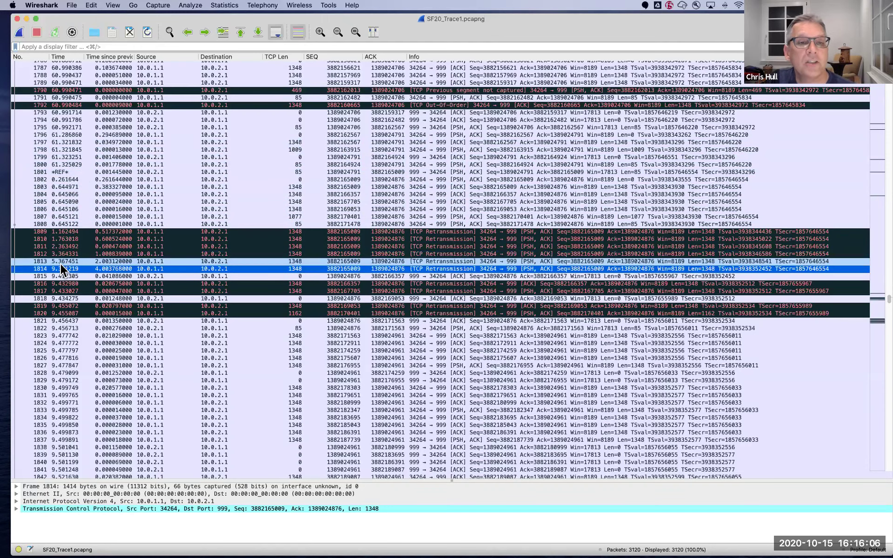
{"action": "left_click", "coordinate": [112, 271]}
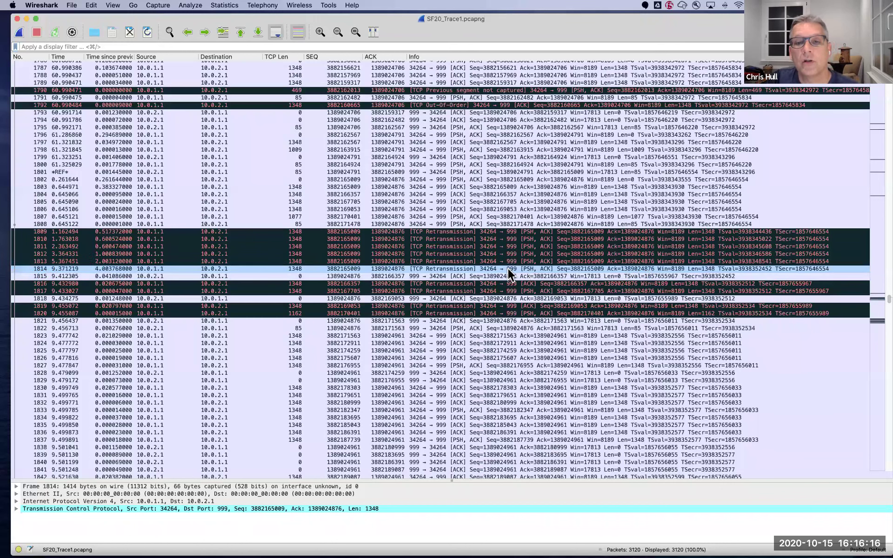
{"action": "left_click", "coordinate": [451, 270]}
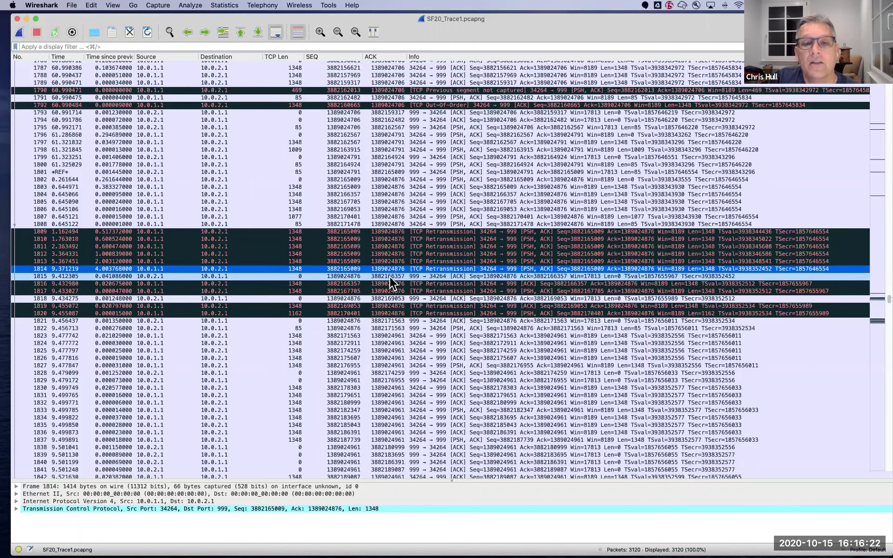
{"action": "left_click", "coordinate": [350, 261]}
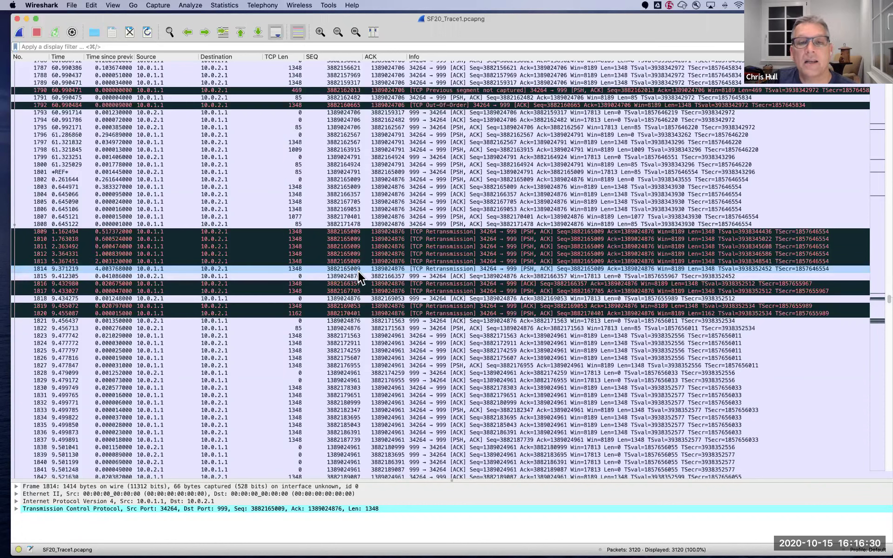
{"action": "left_click", "coordinate": [358, 269]}
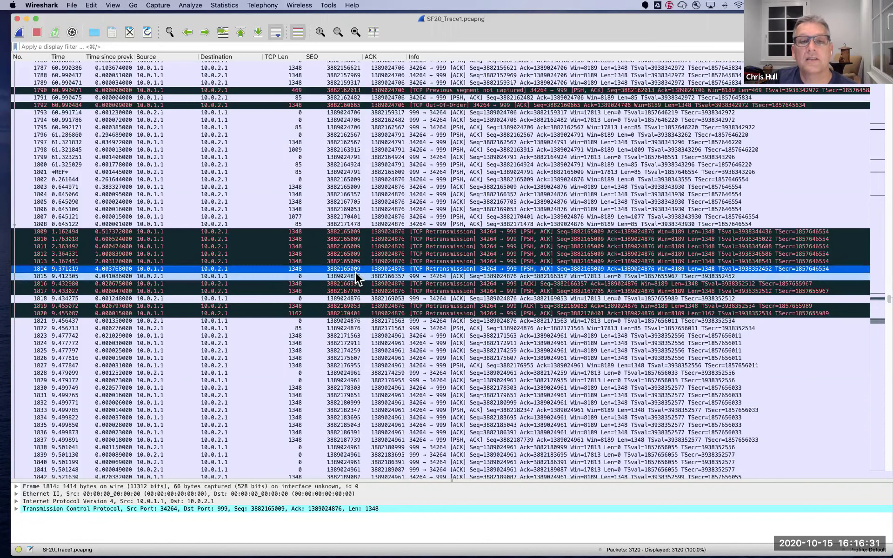
{"action": "left_click", "coordinate": [113, 271]}
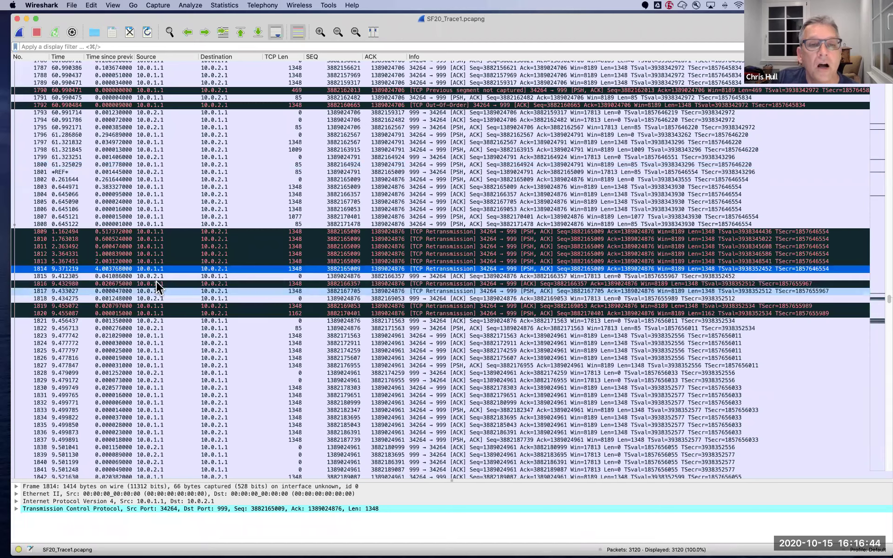
{"action": "left_click", "coordinate": [124, 267]}
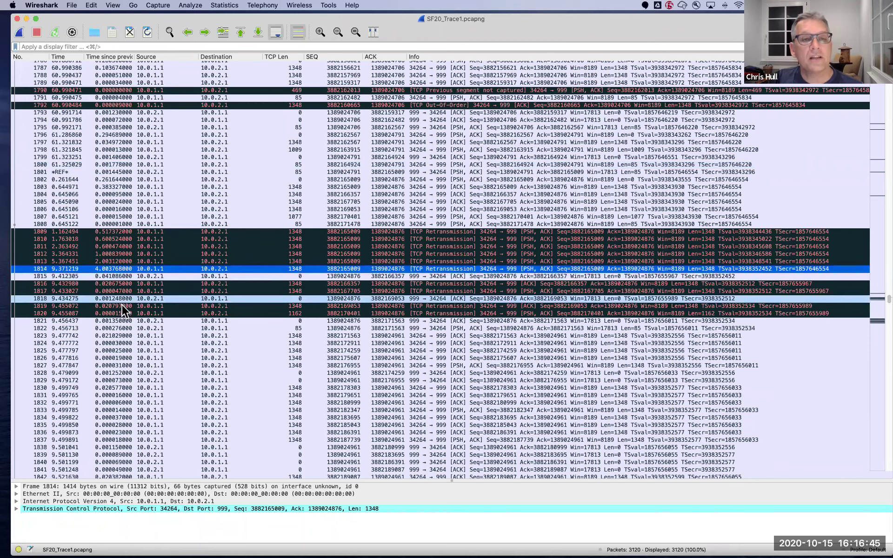
Select packet 1820, the last retransmission of the block, to check its elapsed time and acknowledgement.
{"action": "left_click", "coordinate": [64, 313]}
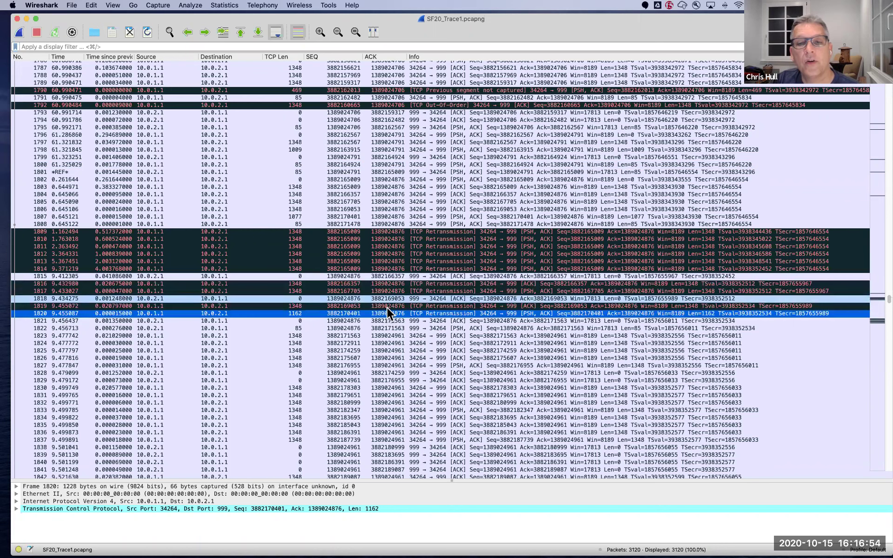
{"action": "left_click", "coordinate": [120, 312], "text": "super"}
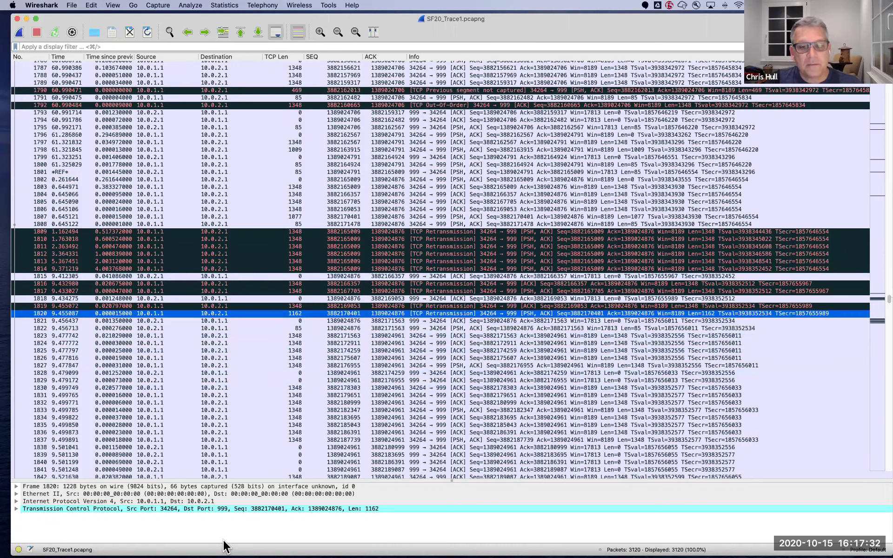
{"action": "left_click", "coordinate": [154, 529]}
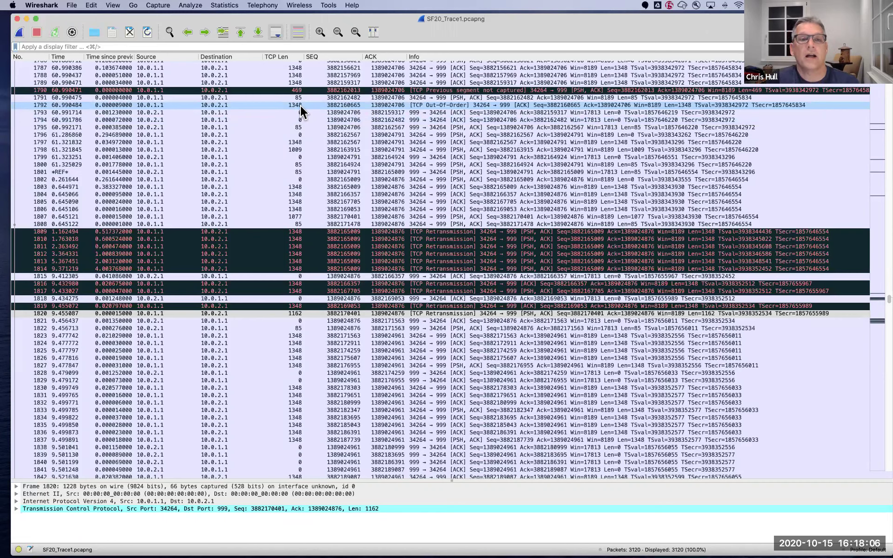
{"action": "key", "text": "Down"}
{"action": "key", "text": "Down"}
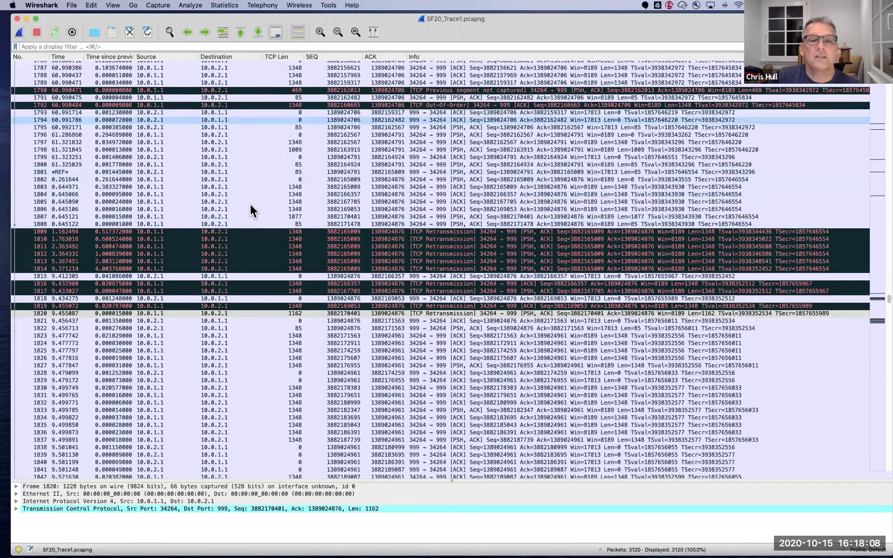
{"action": "left_click", "coordinate": [325, 247]}
{"action": "left_click", "coordinate": [124, 208]}
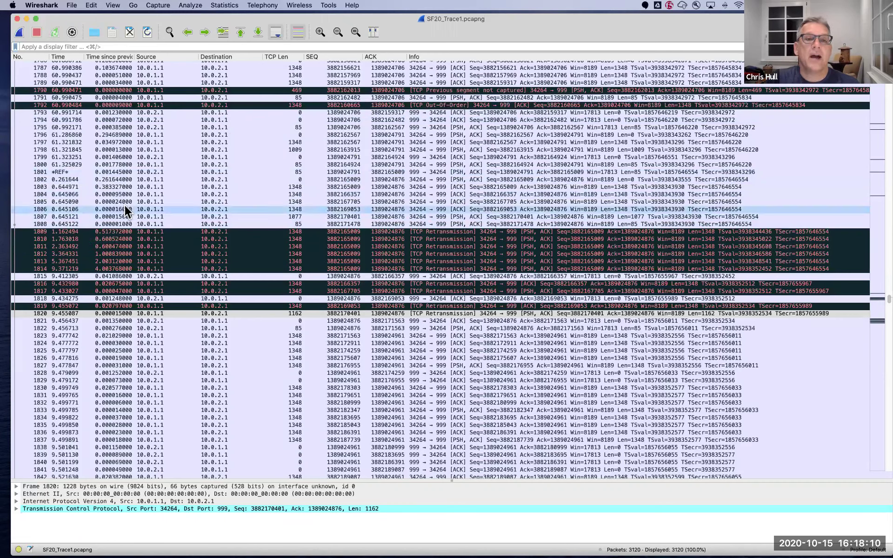
{"action": "key", "text": "Up"}
{"action": "key", "text": "Up"}
{"action": "left_click", "coordinate": [96, 179]}
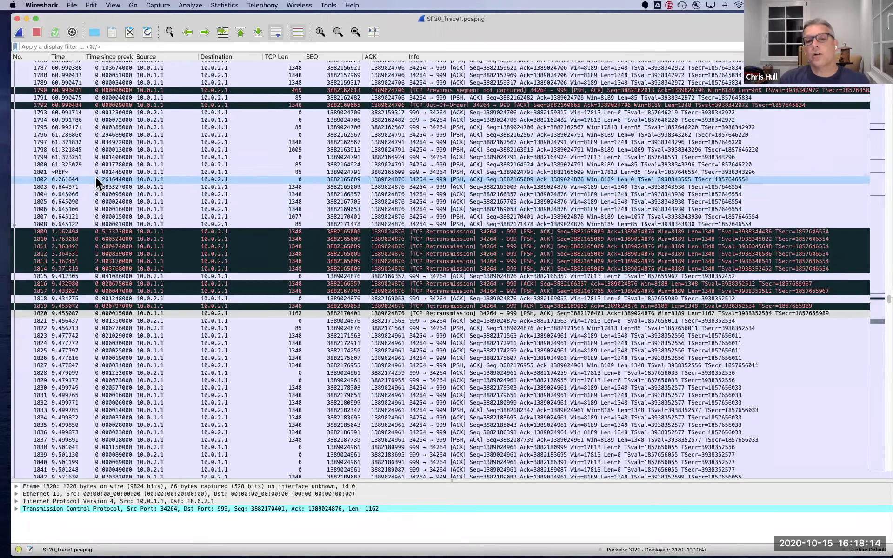
{"action": "left_click", "coordinate": [166, 218]}
{"action": "left_click_drag", "start_coordinate": [166, 224], "coordinate": [333, 336]}
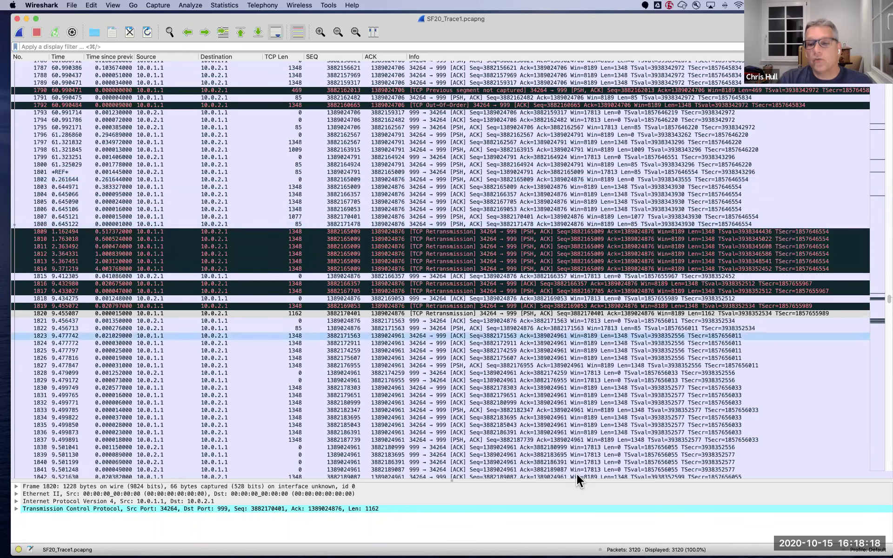
Filter the capture with tcp.analysis.retransmission, review the retransmitted packets, and clear the filter.
{"action": "type", "text": "tcp.analysis.retransmission"}
{"action": "key", "text": "Return"}
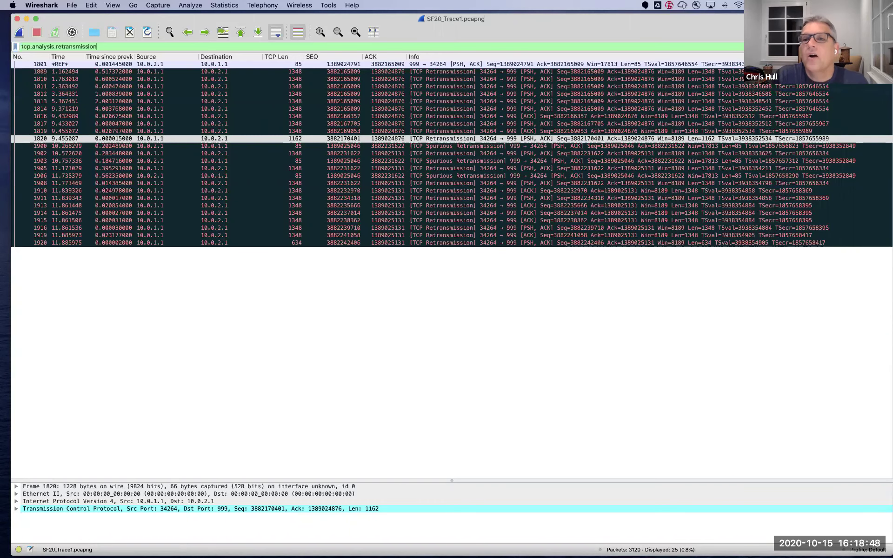
{"action": "left_click", "coordinate": [866, 46]}
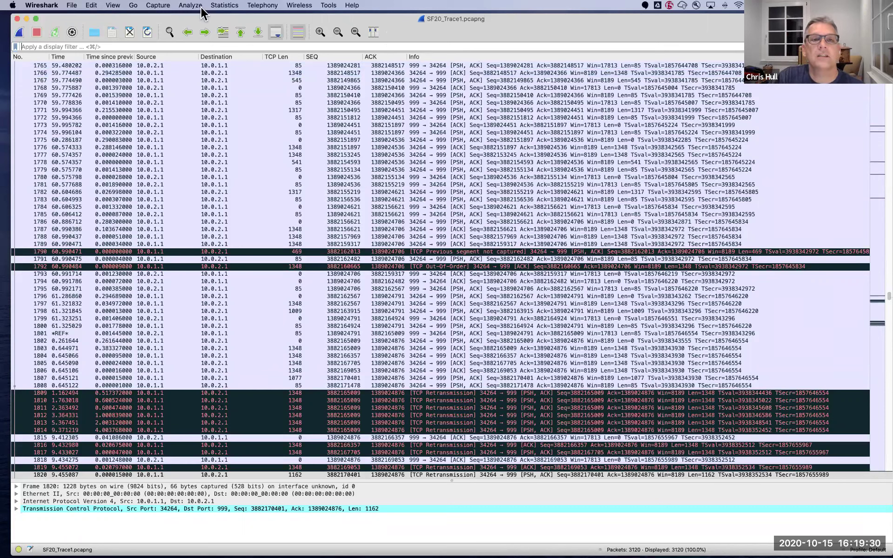
Open the recent capture file SF20_trace2.pcapng.
{"action": "left_click", "coordinate": [112, 6]}
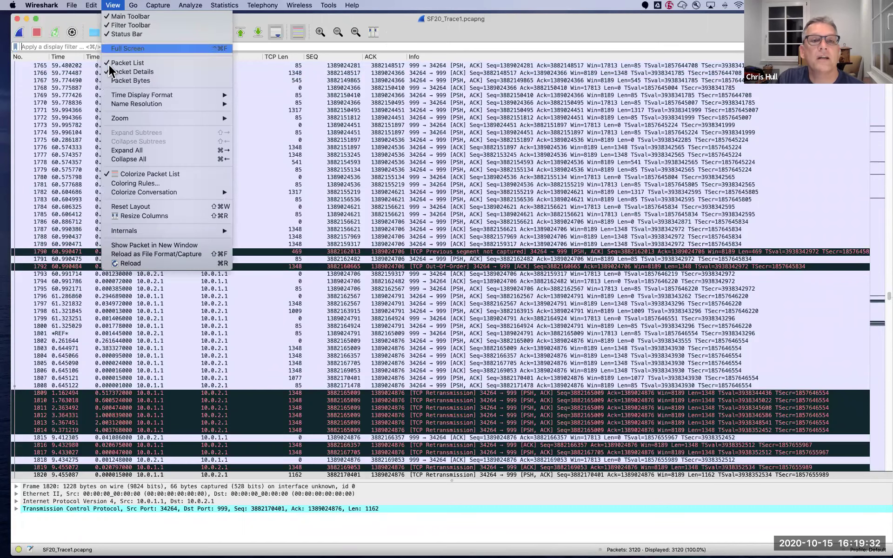
{"action": "mouse_move", "coordinate": [90, 6]}
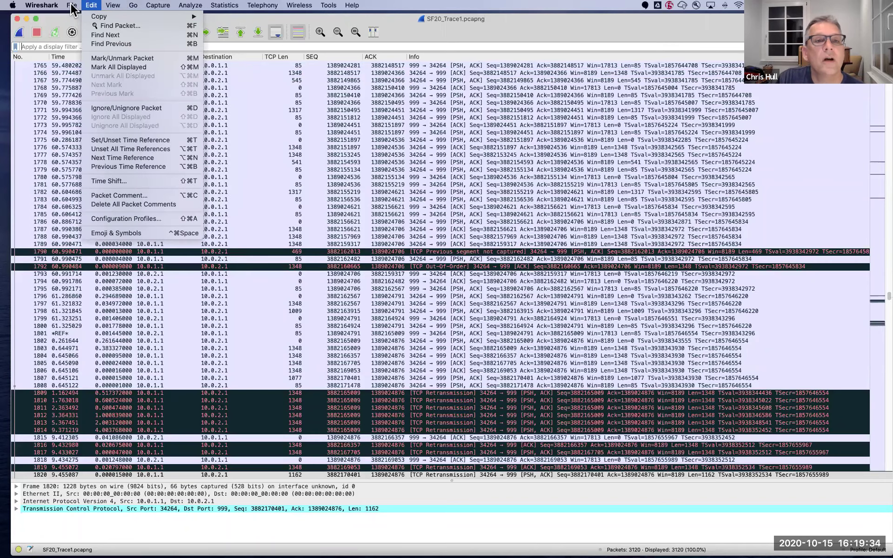
{"action": "mouse_move", "coordinate": [85, 24]}
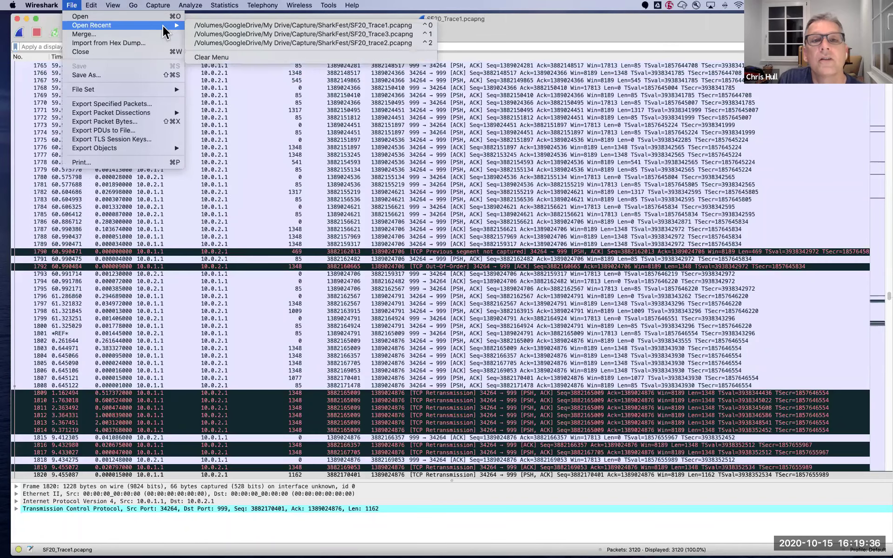
{"action": "left_click", "coordinate": [296, 42]}
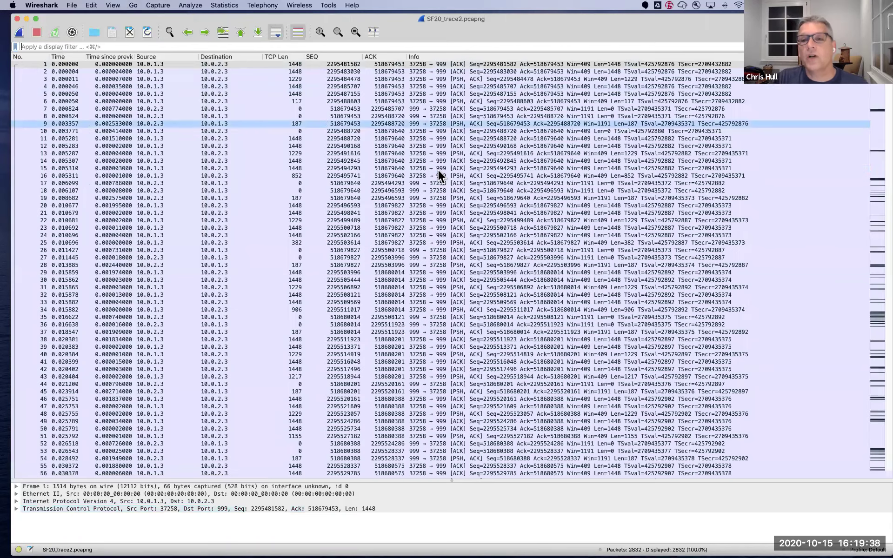
{"action": "left_click", "coordinate": [438, 169]}
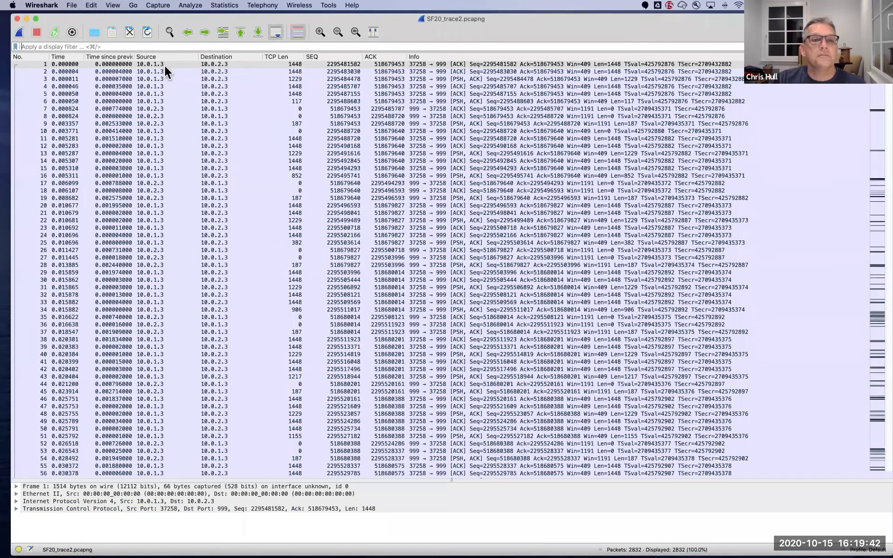
Filter the SF20_trace2.pcapng packets with tcp.analysis.flags to review the flagged TCP events.
{"action": "type", "text": "tcp.analysis.flags"}
{"action": "key", "text": "Return"}
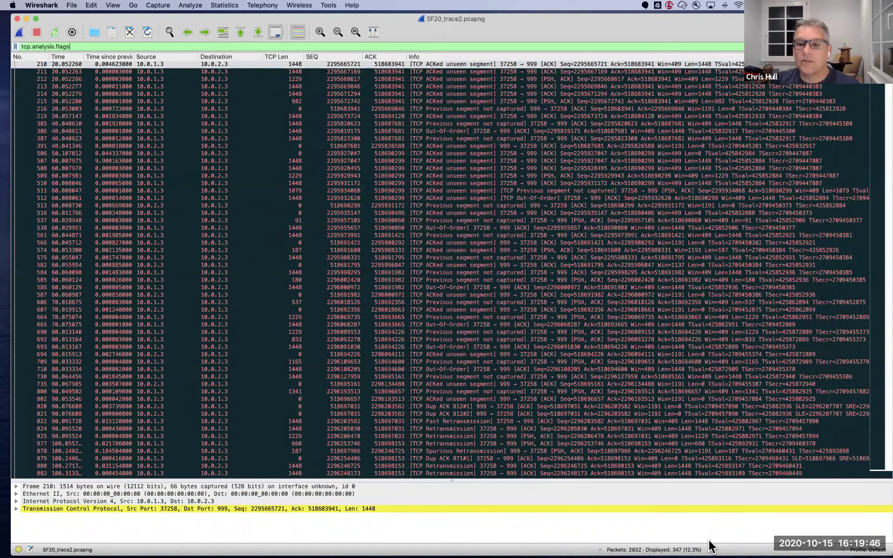
Replace the display filter with tcp.analysis.retransmission.
{"action": "key", "text": "super+a"}
{"action": "type", "text": "tcp.analysis.retransmission"}
{"action": "key", "text": "Return"}
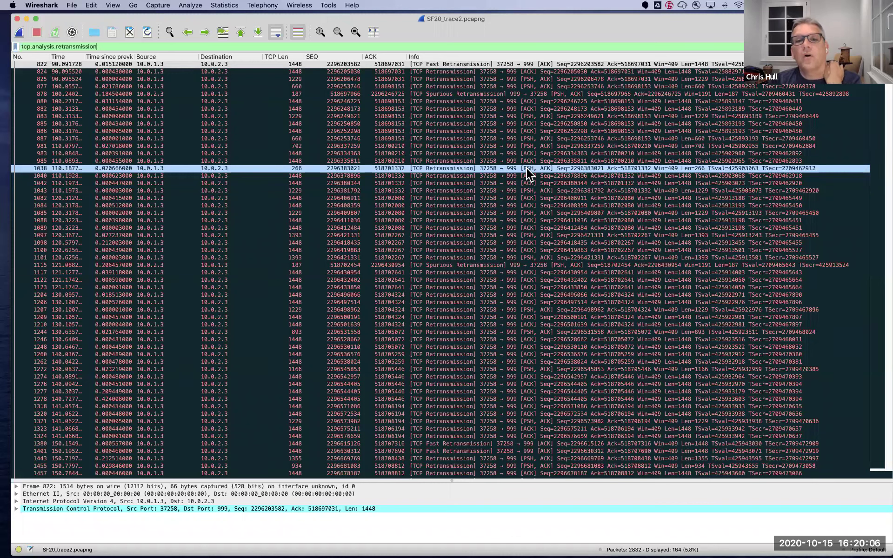
{"action": "left_click_drag", "start_coordinate": [526, 166], "coordinate": [510, 147]}
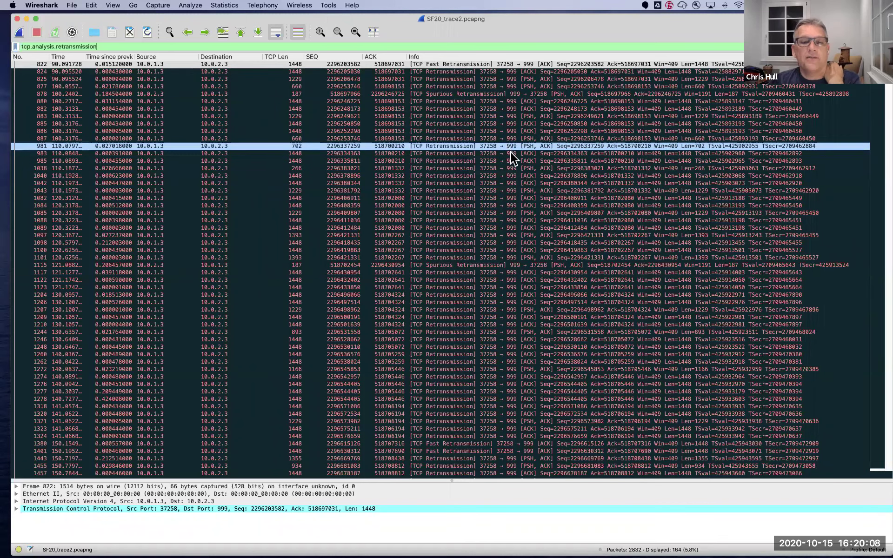
{"action": "left_click", "coordinate": [511, 152]}
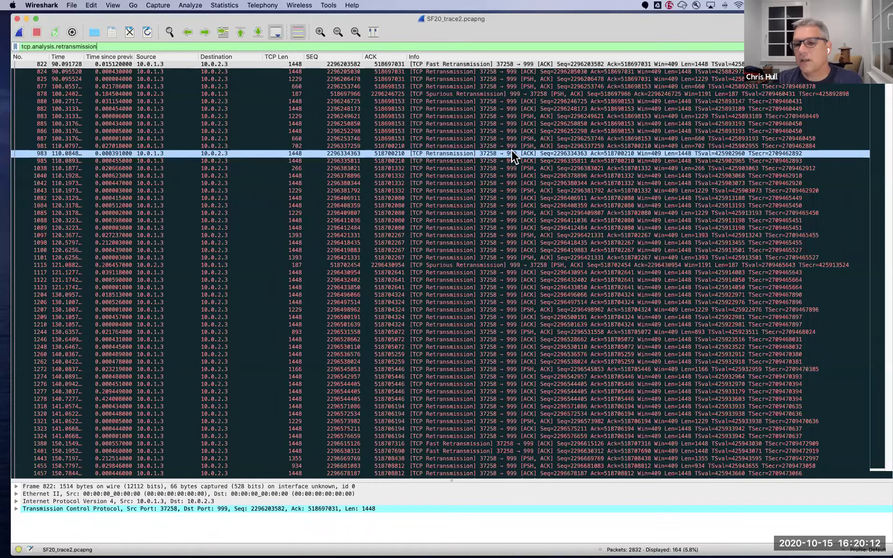
{"action": "left_click", "coordinate": [512, 158]}
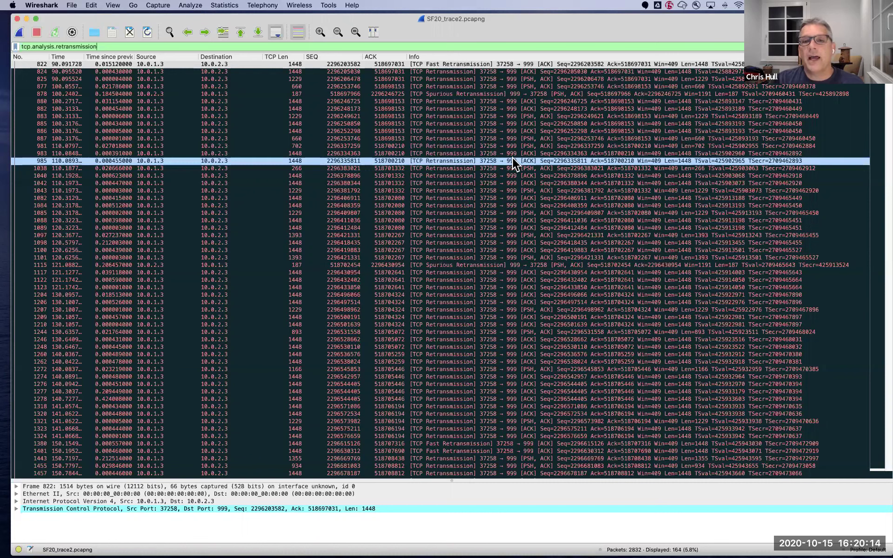
{"action": "left_click", "coordinate": [520, 154]}
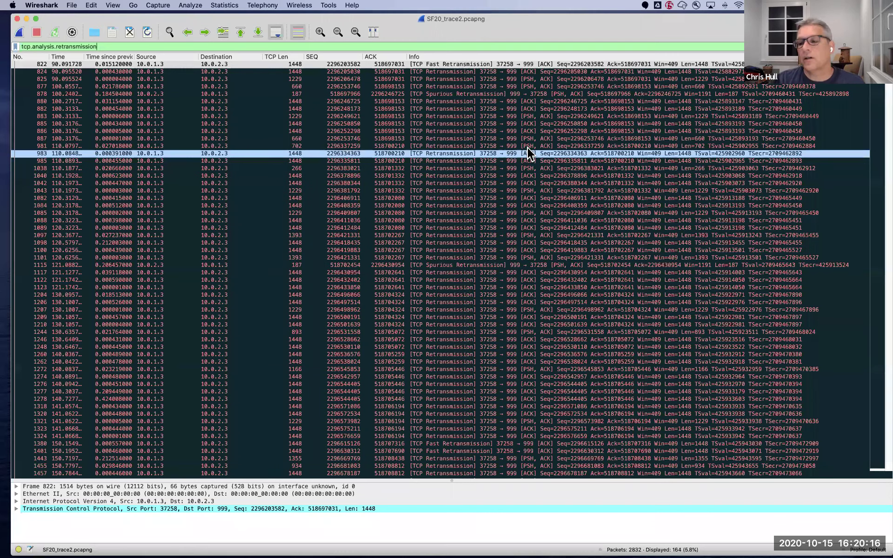
{"action": "left_click", "coordinate": [527, 147]}
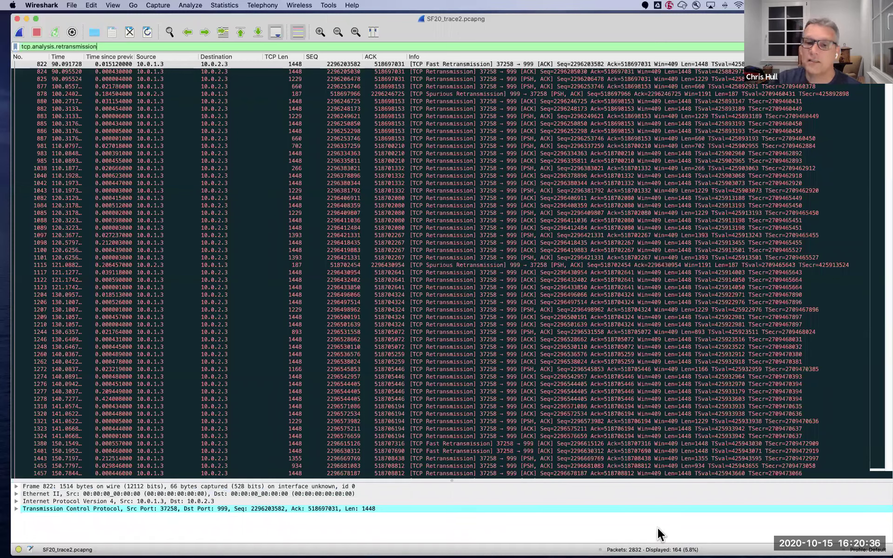
Open the I/O Graph for the capture and look through its list of predefined graphs.
{"action": "left_click", "coordinate": [224, 6]}
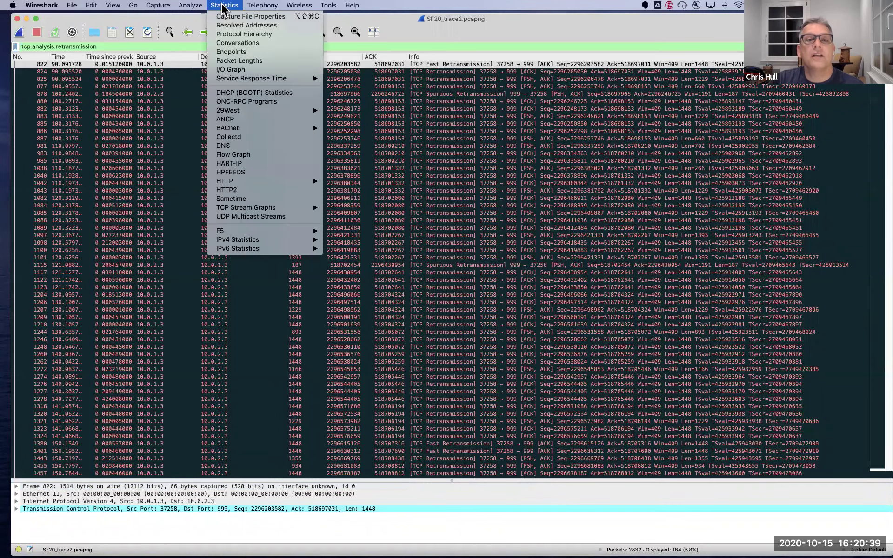
{"action": "left_click", "coordinate": [228, 68]}
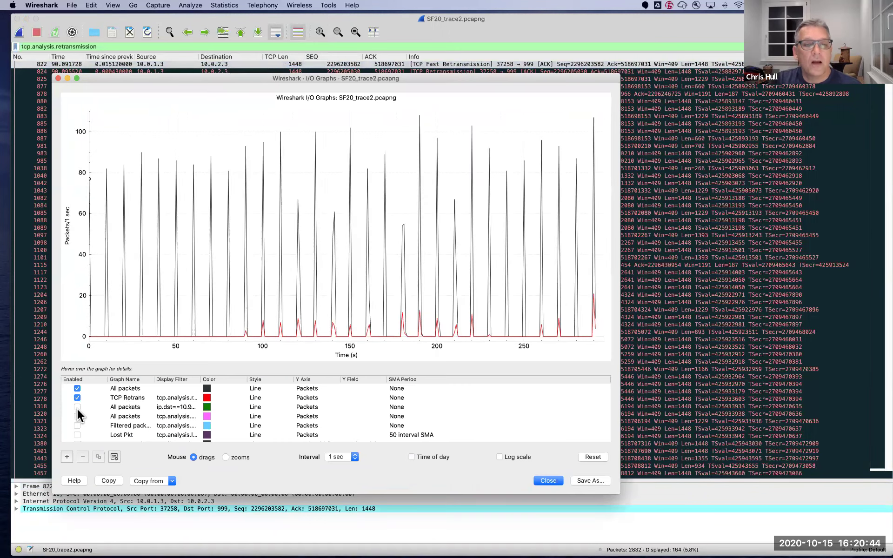
{"action": "scroll", "coordinate": [158, 422], "scroll_direction": "down", "scroll_amount": 10}
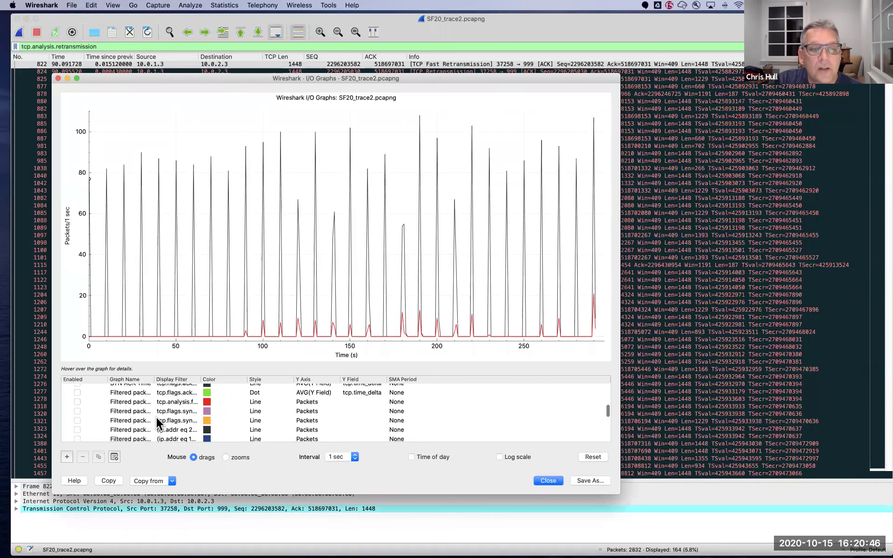
{"action": "scroll", "coordinate": [157, 420], "scroll_direction": "up", "scroll_amount": 10}
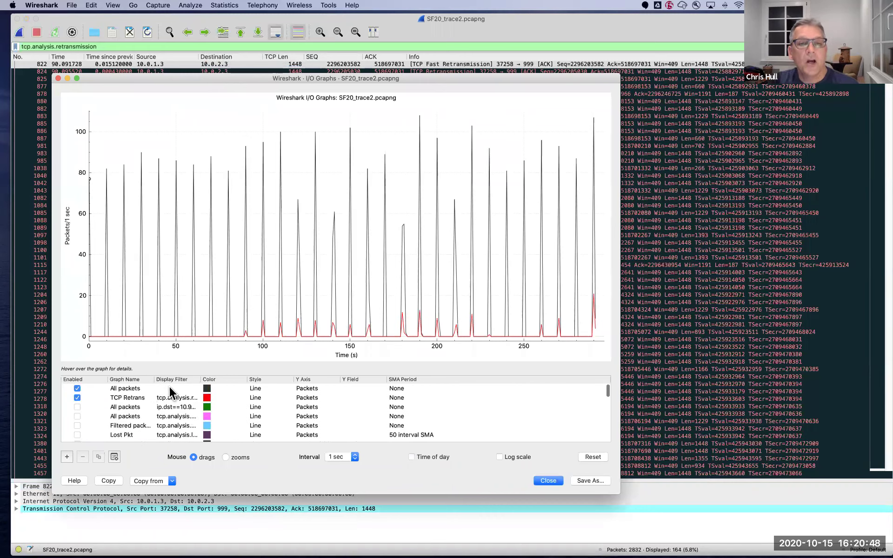
Hide the TCP Retrans graph so only All packets is plotted, and switch the time axis to time of day.
{"action": "left_click", "coordinate": [80, 398]}
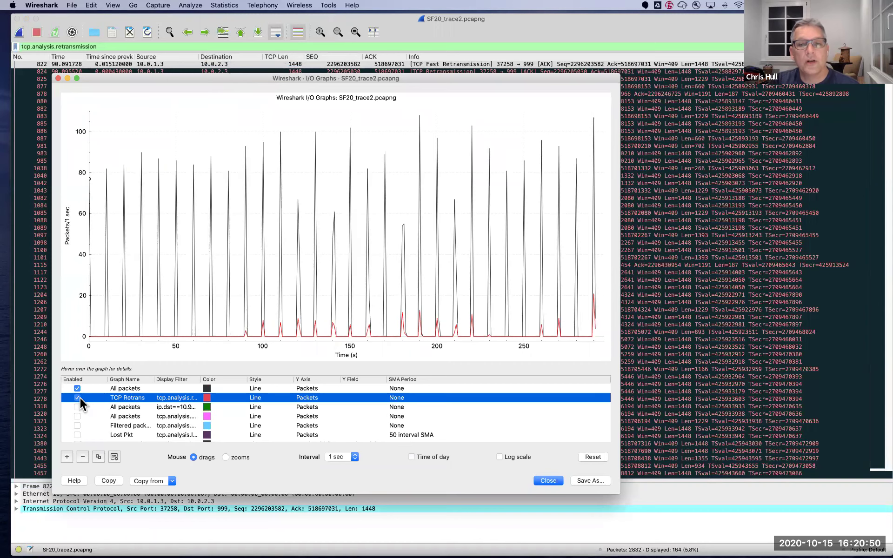
{"action": "left_click", "coordinate": [77, 398]}
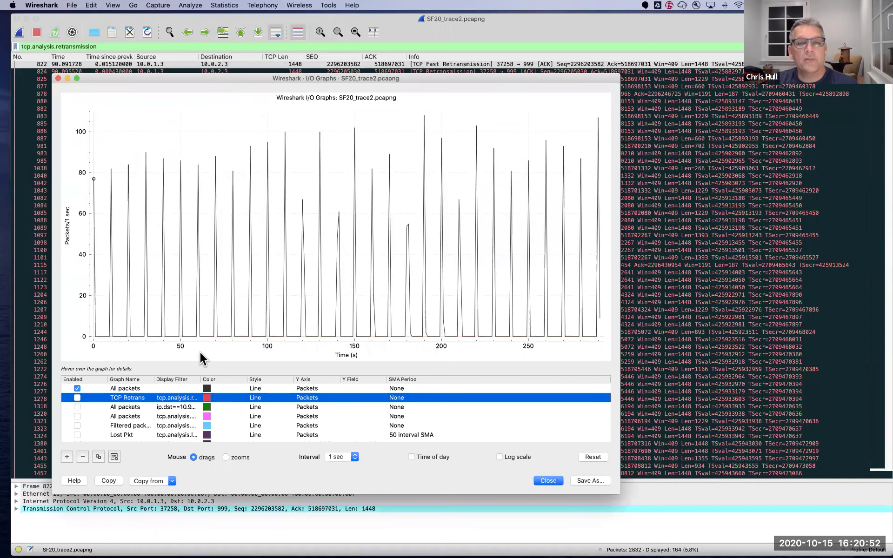
{"action": "left_click", "coordinate": [77, 398]}
{"action": "left_click", "coordinate": [77, 397]}
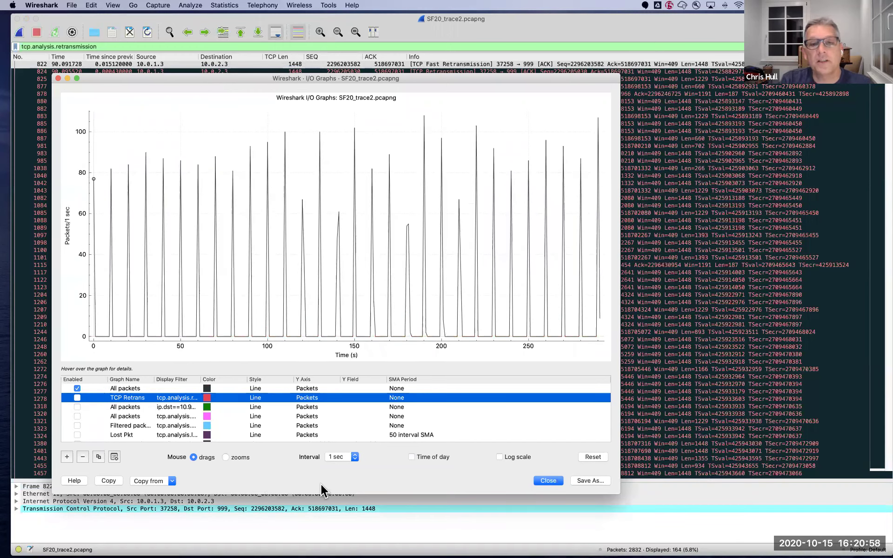
{"action": "left_click", "coordinate": [412, 457]}
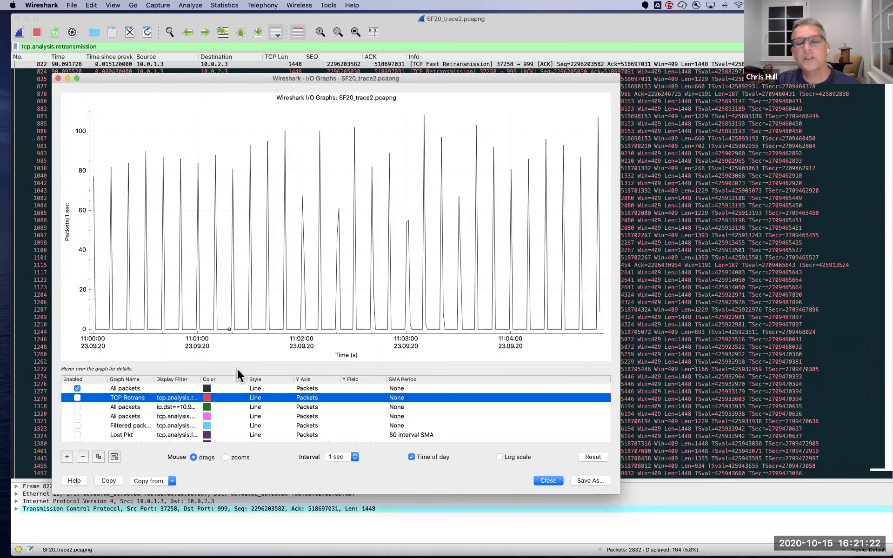
{"action": "mouse_move", "coordinate": [237, 371]}
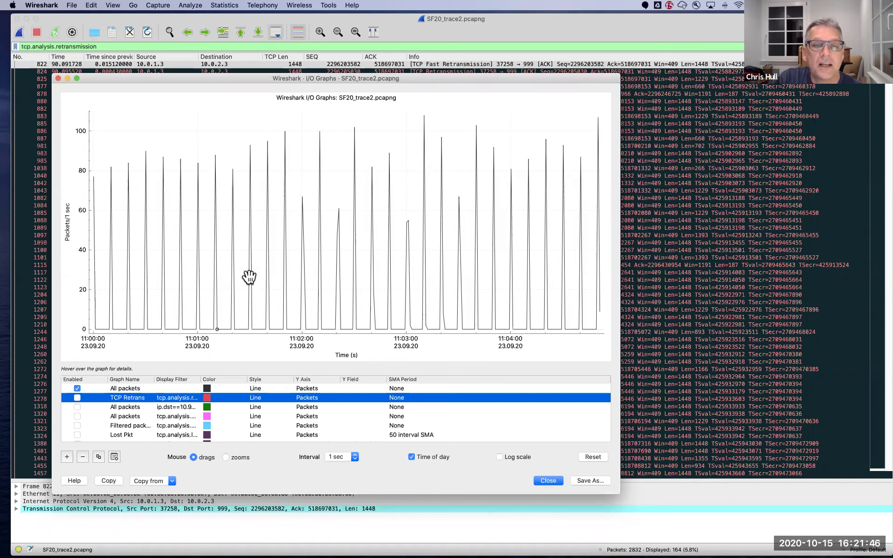
Plot the TCP Retrans graph alone with All packets hidden, and re-enable All packets to compare both.
{"action": "left_click", "coordinate": [77, 389]}
{"action": "left_click", "coordinate": [77, 397]}
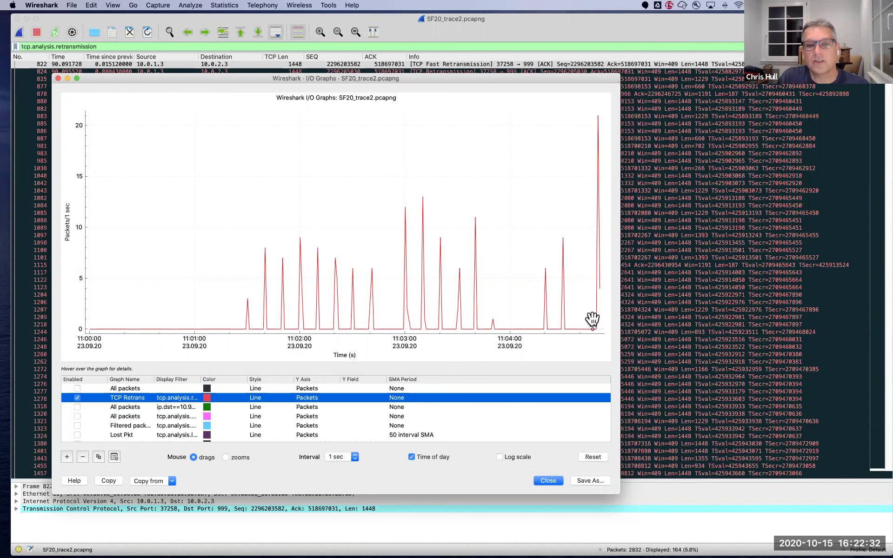
{"action": "left_click", "coordinate": [78, 389]}
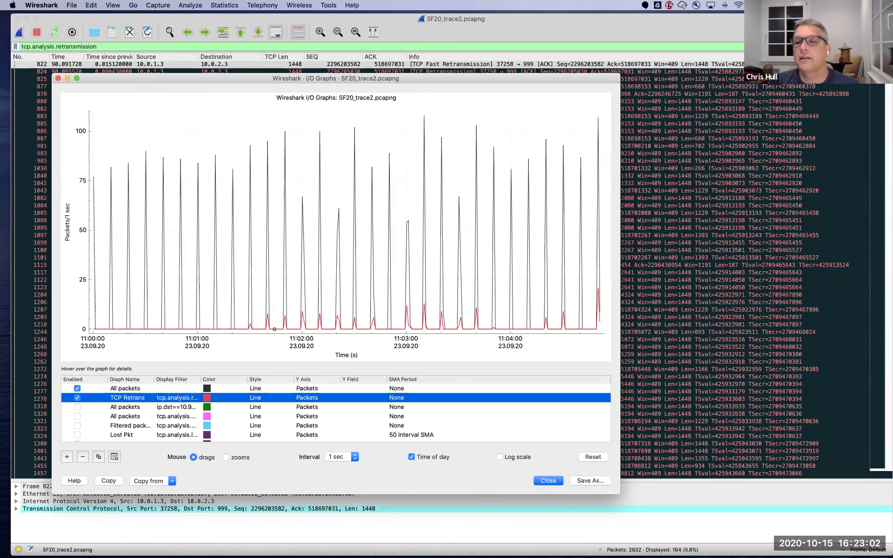
Return to the filtered packet list and select retransmitted packet 1668.
{"action": "key", "text": "Escape"}
{"action": "scroll", "coordinate": [880, 186], "scroll_direction": "down", "scroll_amount": 10}
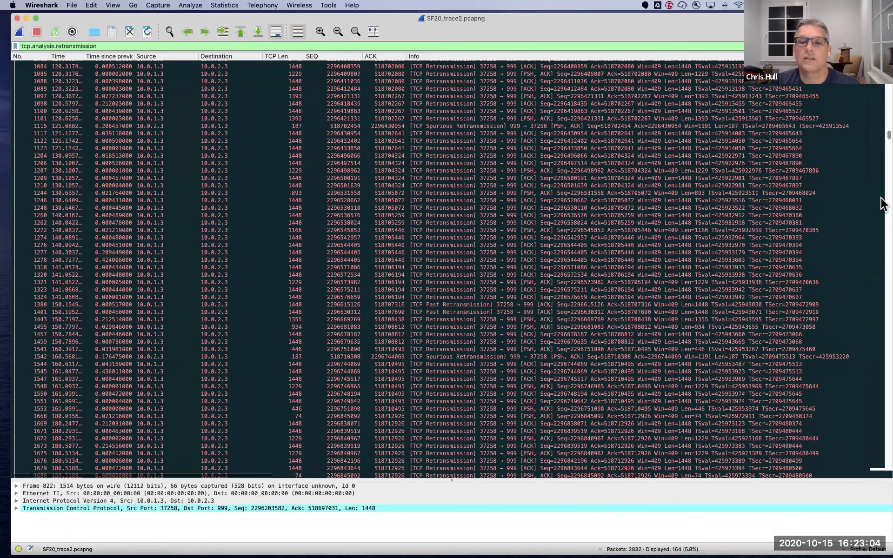
{"action": "scroll", "coordinate": [883, 204], "scroll_direction": "down", "scroll_amount": 5}
{"action": "left_click", "coordinate": [696, 264]}
{"action": "left_click", "coordinate": [408, 293]}
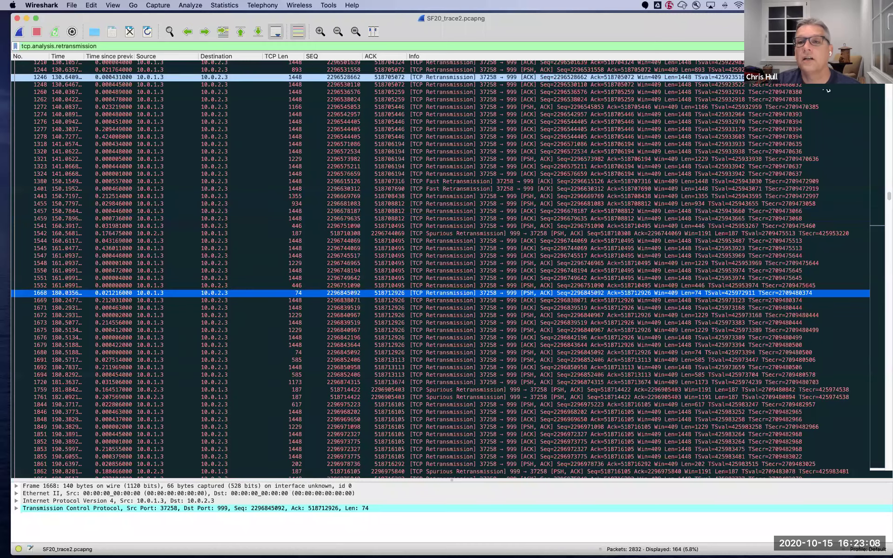
Clear the tcp.analysis.retransmission display filter and bring the packets around 1668 into view.
{"action": "key", "text": "super+slash"}
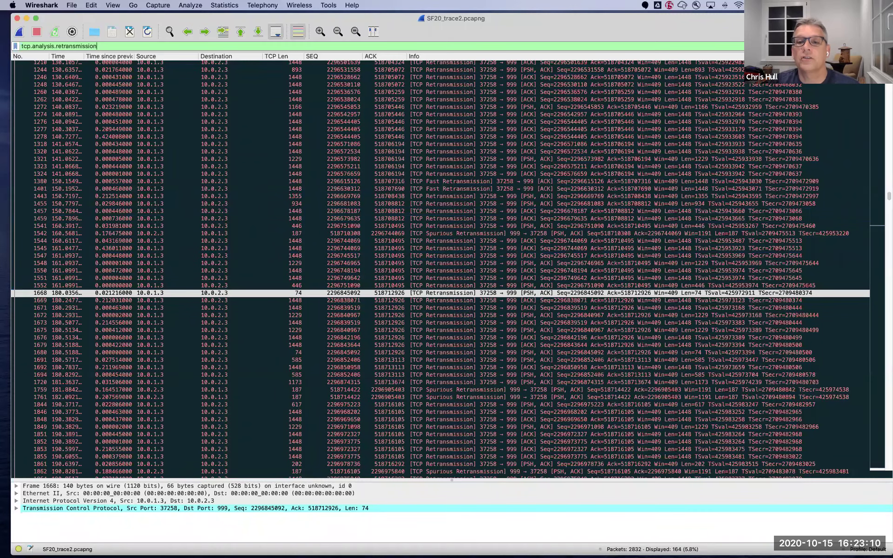
{"action": "key", "text": "BackSpace"}
{"action": "key", "text": "Return"}
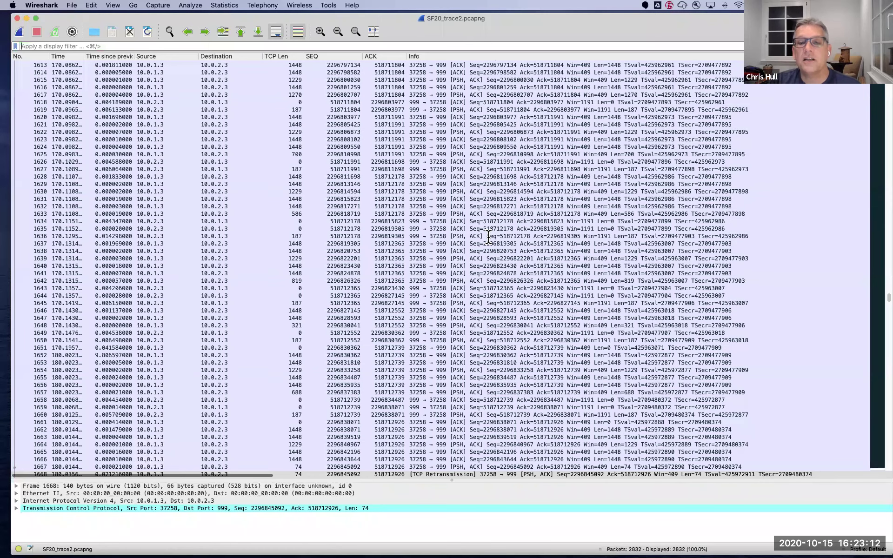
{"action": "scroll", "coordinate": [479, 279], "scroll_direction": "down", "scroll_amount": 3}
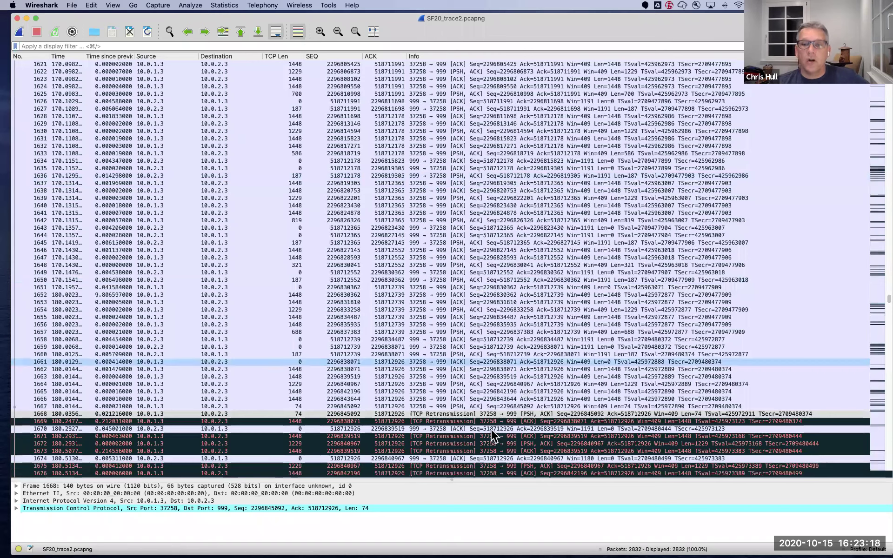
Apply a TCP conversation filter based on retransmitted packet 1668.
{"action": "right_click", "coordinate": [489, 413]}
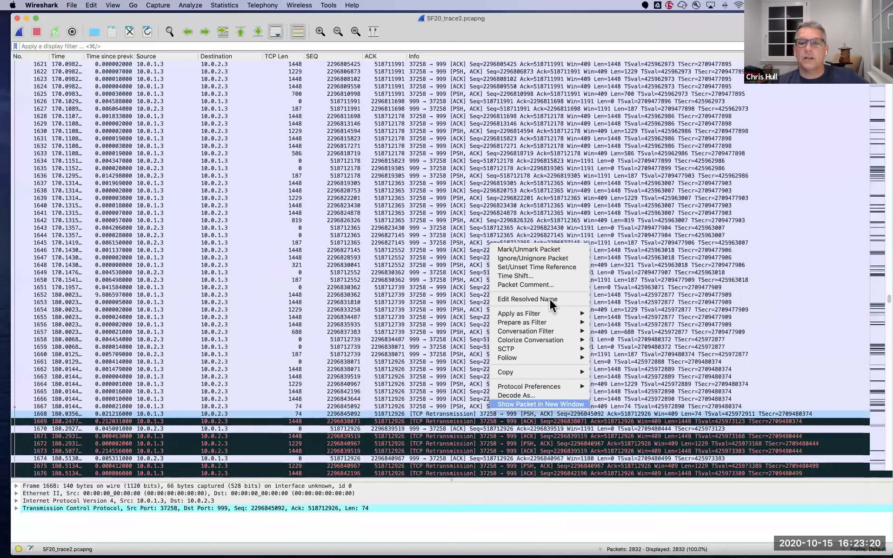
{"action": "mouse_move", "coordinate": [522, 332]}
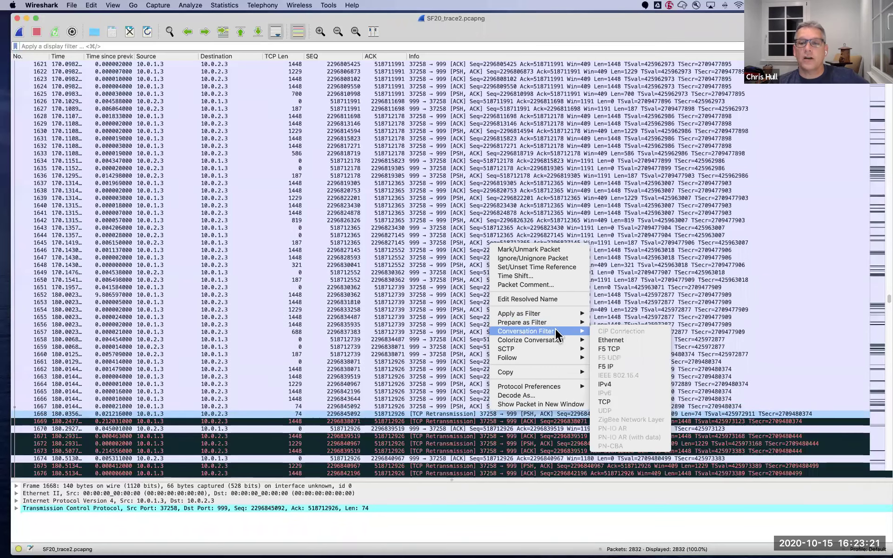
{"action": "left_click", "coordinate": [607, 401]}
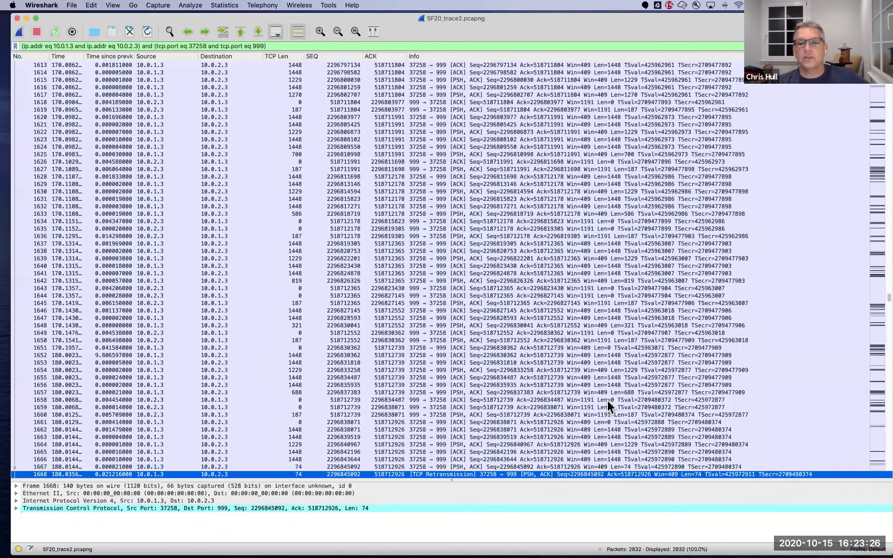
{"action": "scroll", "coordinate": [607, 400], "scroll_direction": "down", "scroll_amount": 3}
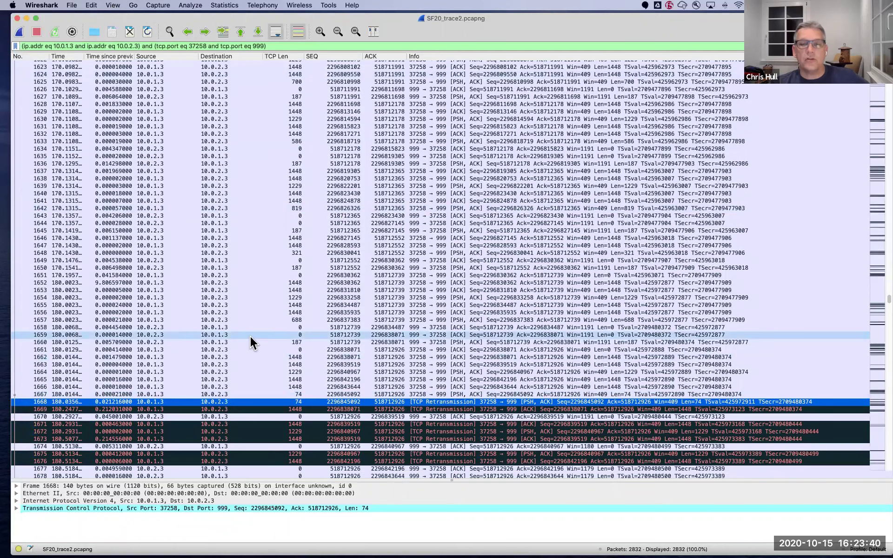
{"action": "right_click", "coordinate": [388, 402]}
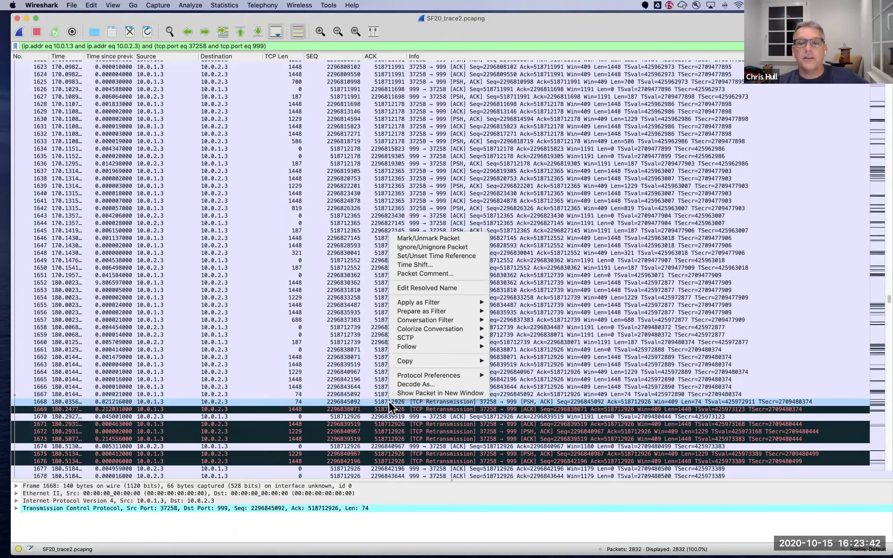
{"action": "mouse_move", "coordinate": [417, 348]}
{"action": "left_click", "coordinate": [331, 398]}
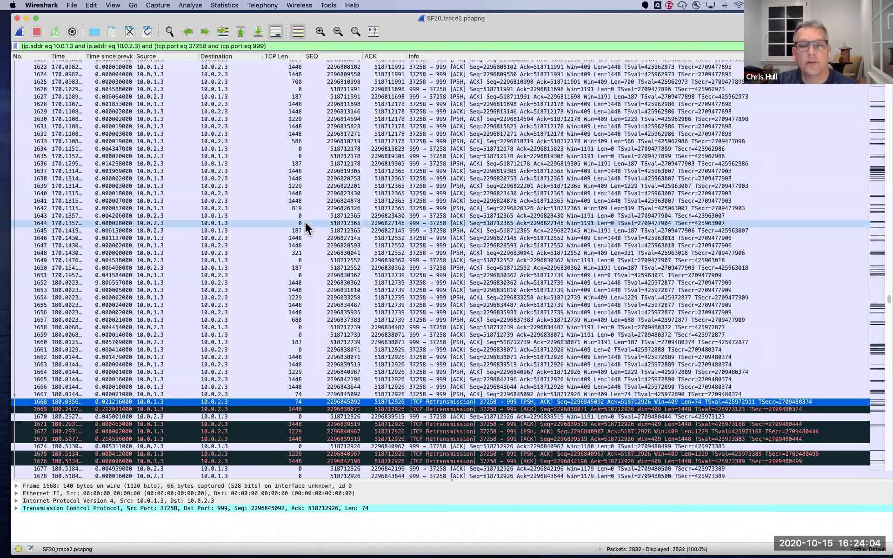
Review the retransmissions following packet 1668 and widen the Time column to show full timestamps.
{"action": "scroll", "coordinate": [386, 351], "scroll_direction": "down", "scroll_amount": 1}
{"action": "scroll", "coordinate": [386, 351], "scroll_direction": "up", "scroll_amount": 1}
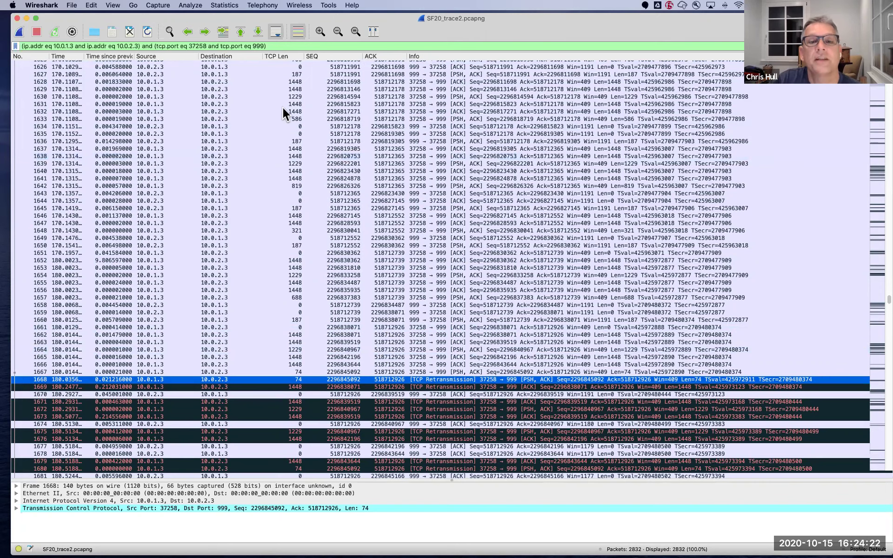
{"action": "scroll", "coordinate": [423, 326], "scroll_direction": "down", "scroll_amount": 3}
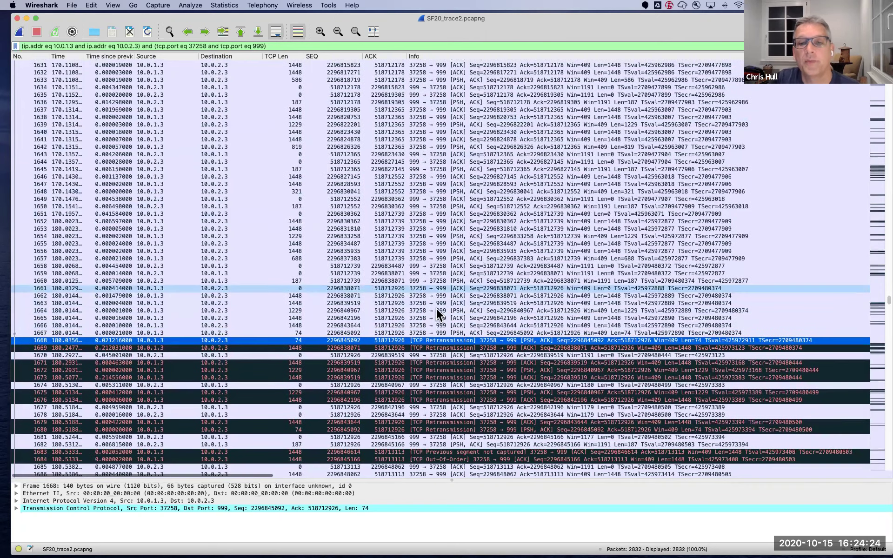
{"action": "scroll", "coordinate": [436, 302], "scroll_direction": "down", "scroll_amount": 1}
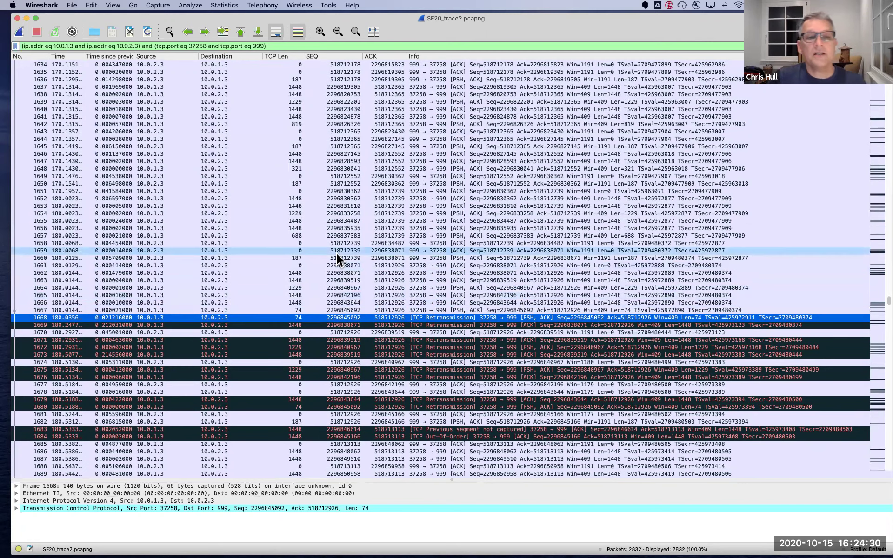
{"action": "scroll", "coordinate": [88, 68], "scroll_direction": "down", "scroll_amount": 3}
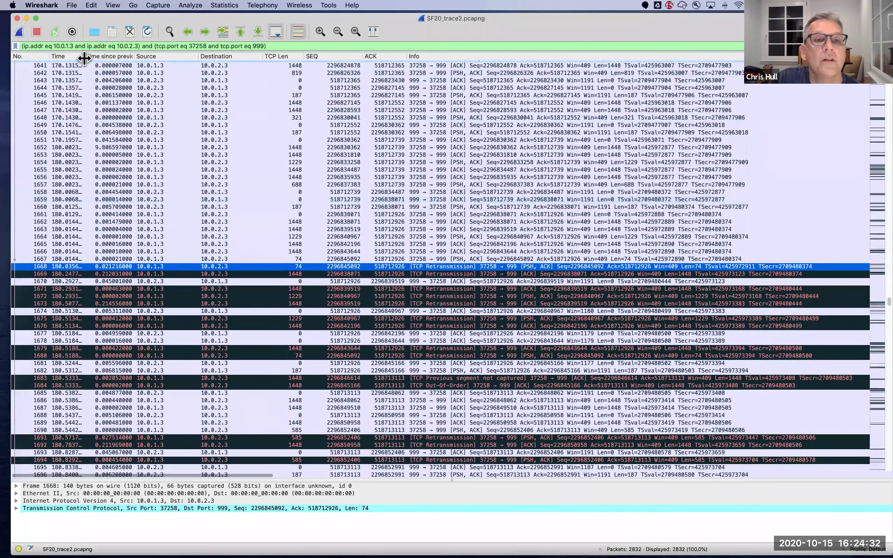
{"action": "left_click_drag", "start_coordinate": [86, 56], "coordinate": [100, 61]}
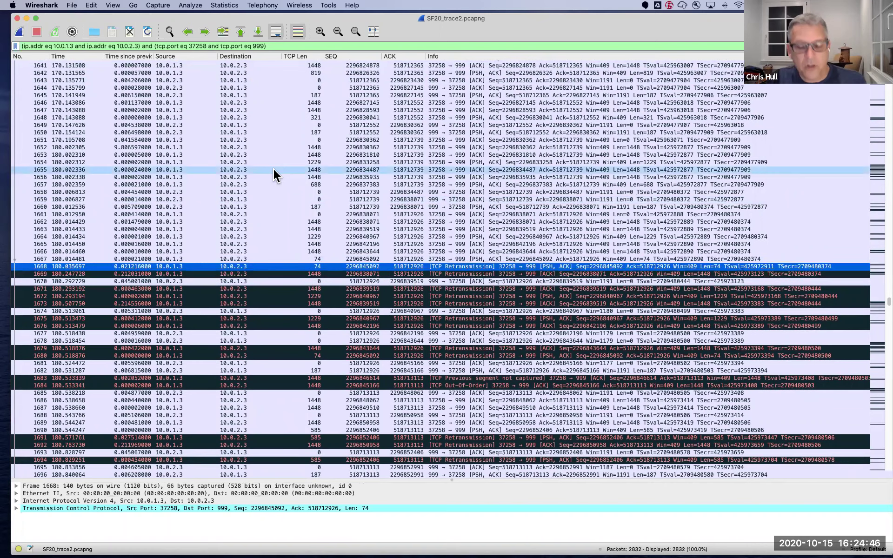
Return to the I/O Graph and set its interval to 100 ms.
{"action": "key", "text": "super+grave"}
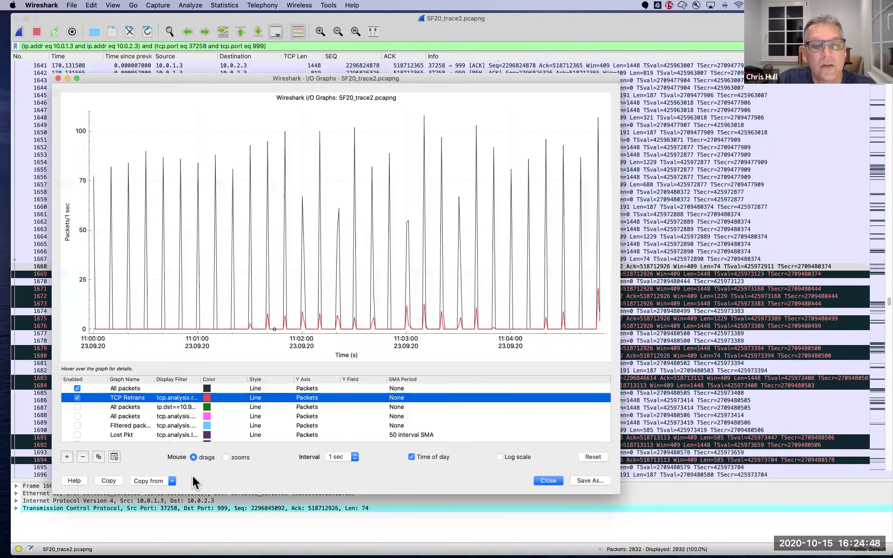
{"action": "left_click", "coordinate": [354, 456]}
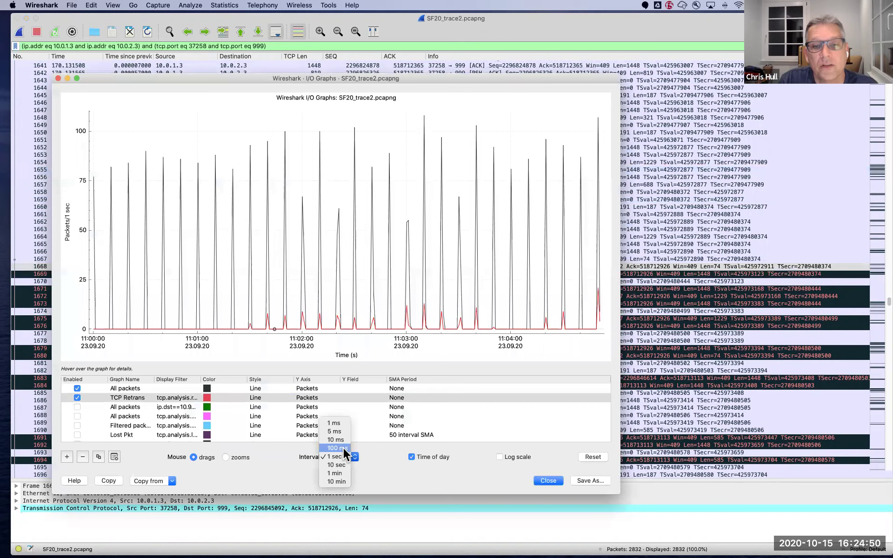
{"action": "left_click", "coordinate": [342, 448]}
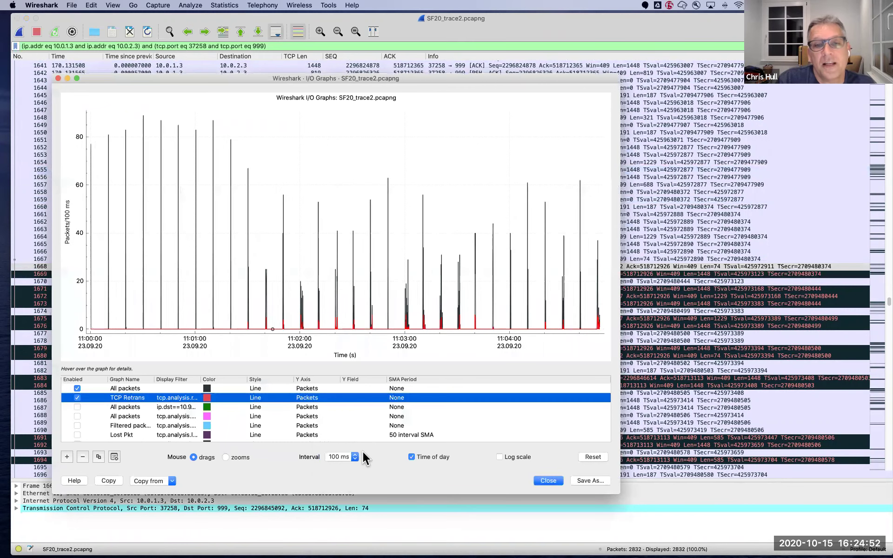
Switch the graph's mouse mode to zooms and zoom into the traffic burst around 11:02:10.
{"action": "left_click", "coordinate": [225, 457]}
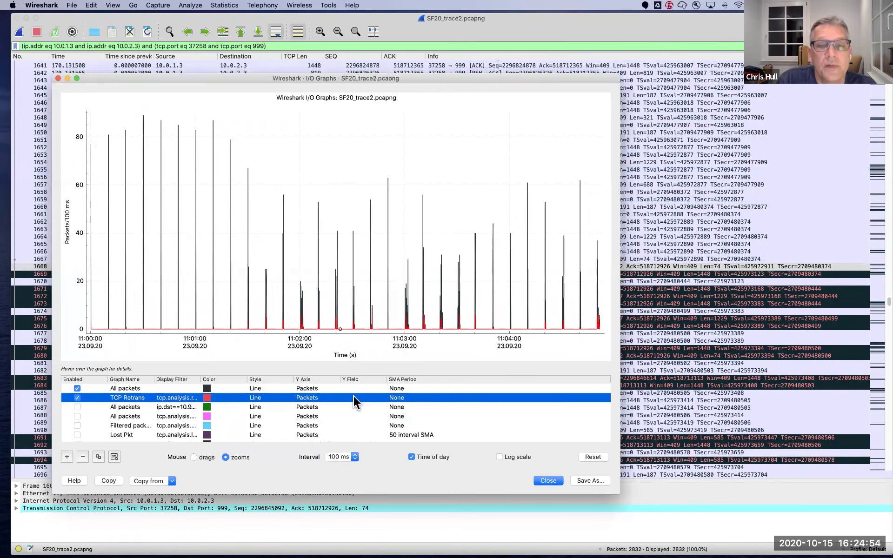
{"action": "left_click_drag", "start_coordinate": [304, 190], "coordinate": [329, 350]}
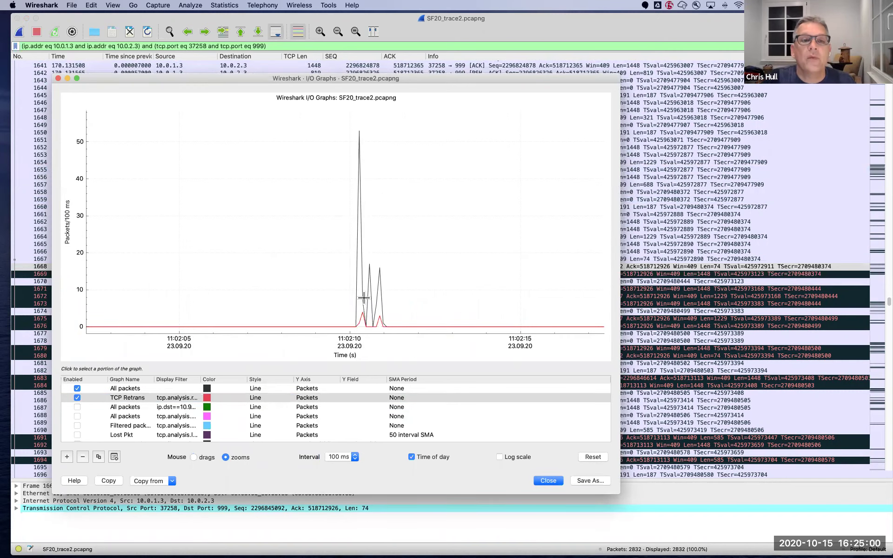
{"action": "left_click", "coordinate": [353, 456]}
{"action": "left_click", "coordinate": [383, 471]}
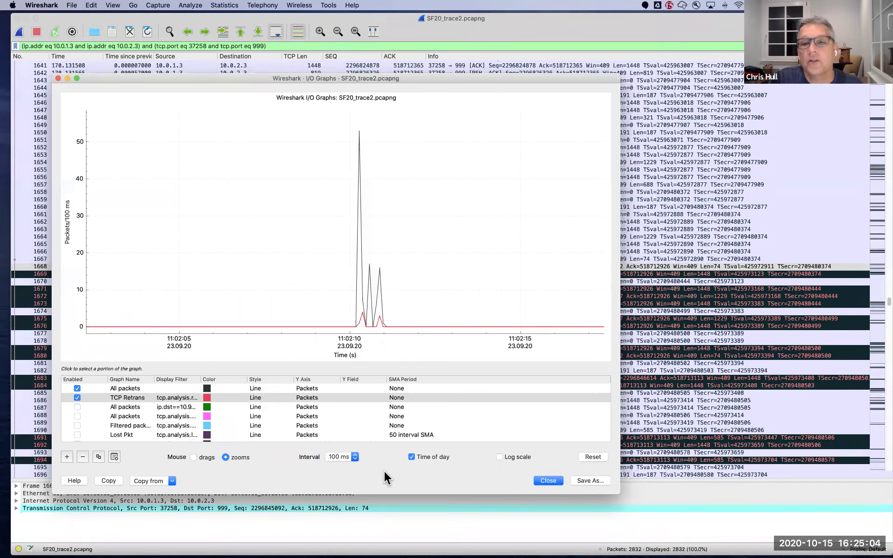
Set the I/O Graph interval to 10 ms, zoom into the traffic burst around 11:02:10, and close the graph.
{"action": "left_click", "coordinate": [354, 457]}
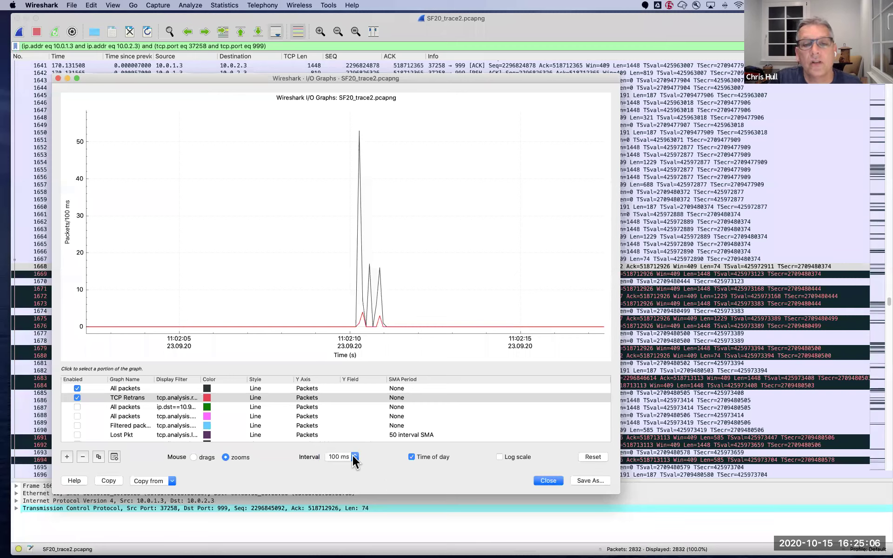
{"action": "left_click", "coordinate": [342, 448]}
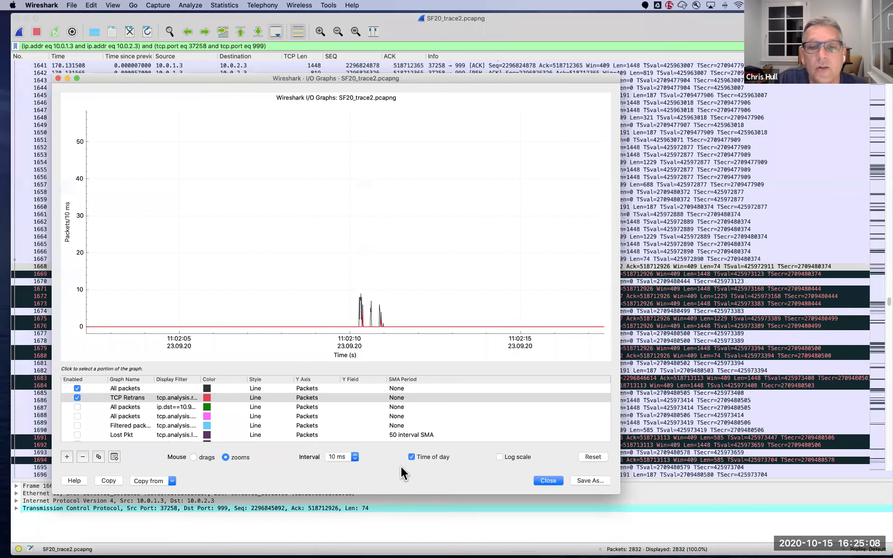
{"action": "left_click_drag", "start_coordinate": [345, 225], "coordinate": [419, 377]}
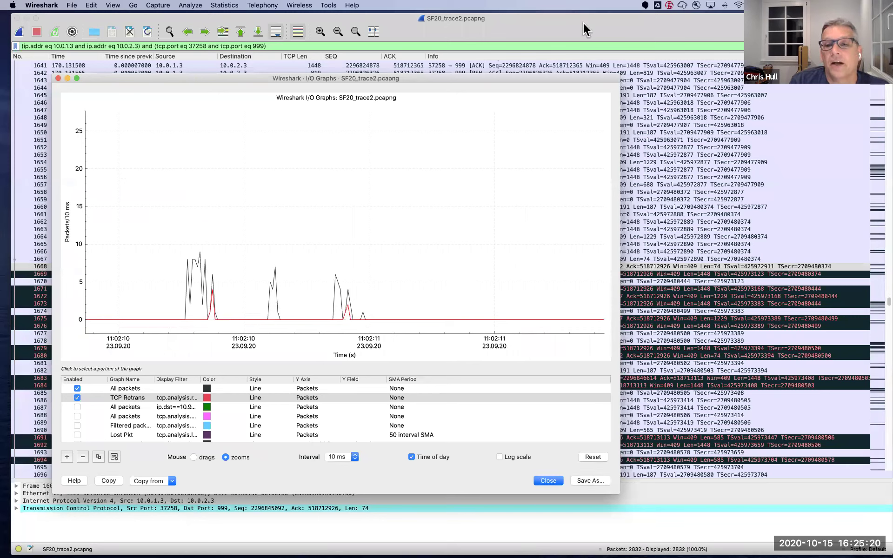
{"action": "key", "text": "Escape"}
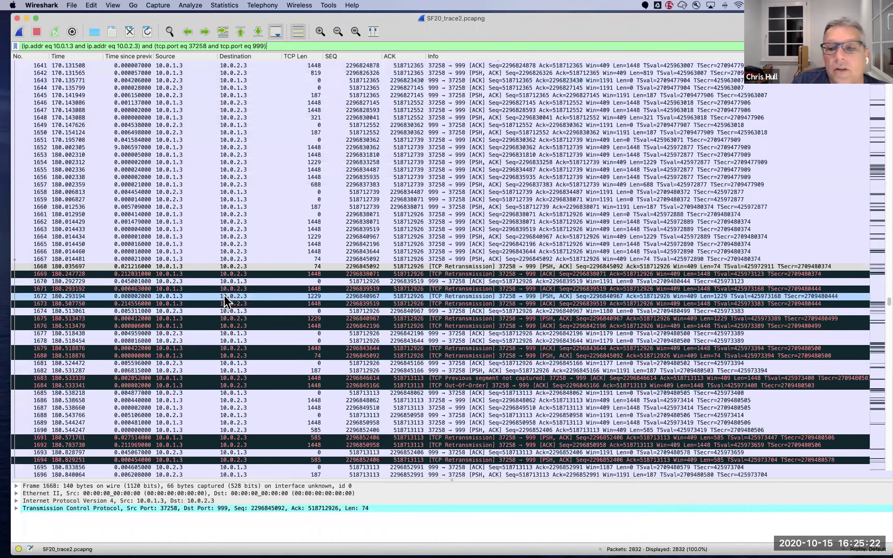
Compare packet 1667 with its retransmission in packet 1668 by sequence number and length.
{"action": "scroll", "coordinate": [224, 296], "scroll_direction": "down", "scroll_amount": 2}
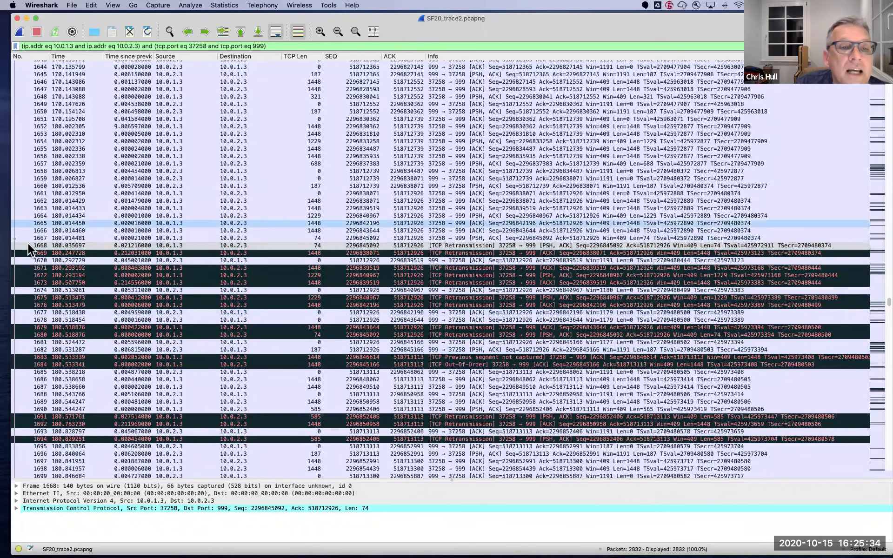
{"action": "left_click", "coordinate": [420, 238]}
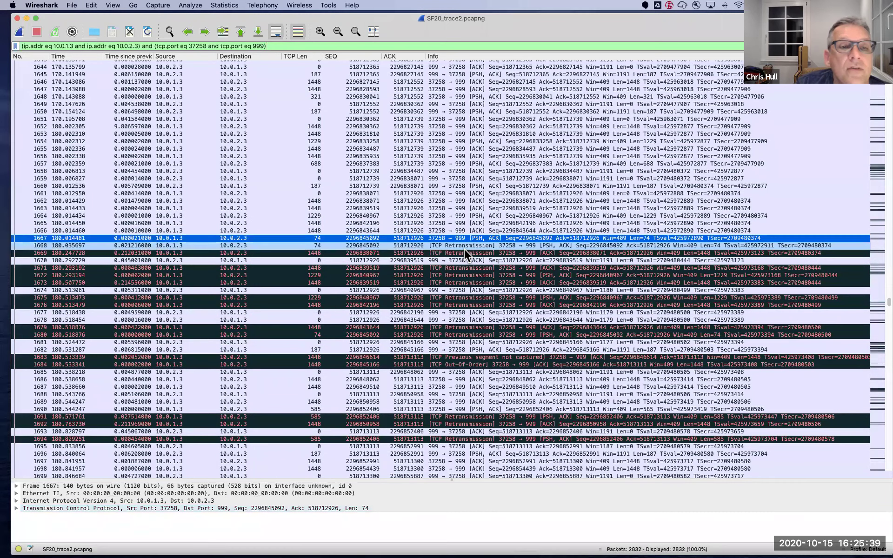
{"action": "left_click", "coordinate": [491, 244]}
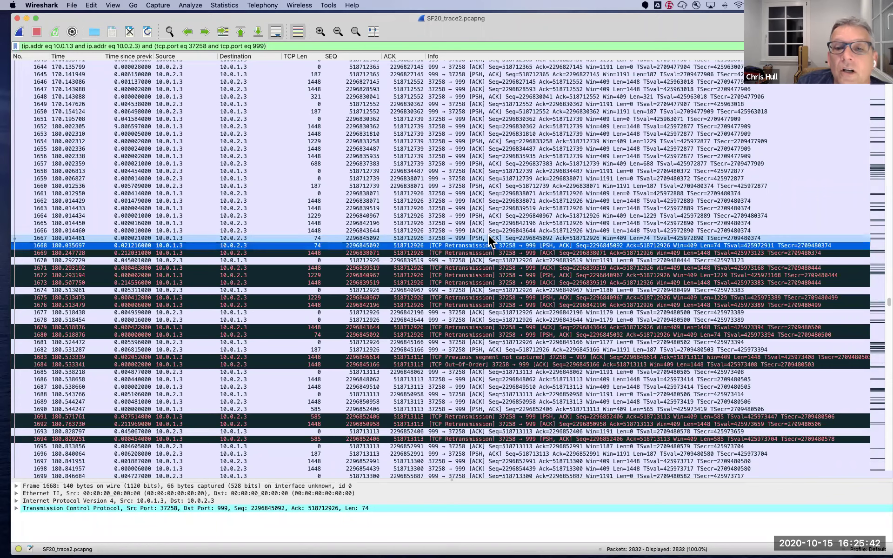
{"action": "left_click", "coordinate": [481, 239]}
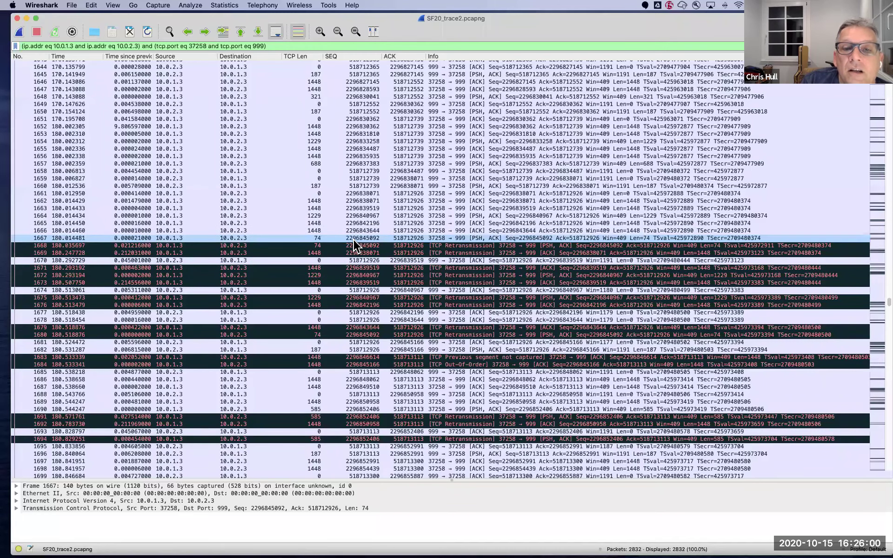
Trace retransmission 1669 back to original packet 1662 and check the preceding acknowledgements in packets 1659 and 1660.
{"action": "left_click", "coordinate": [509, 252]}
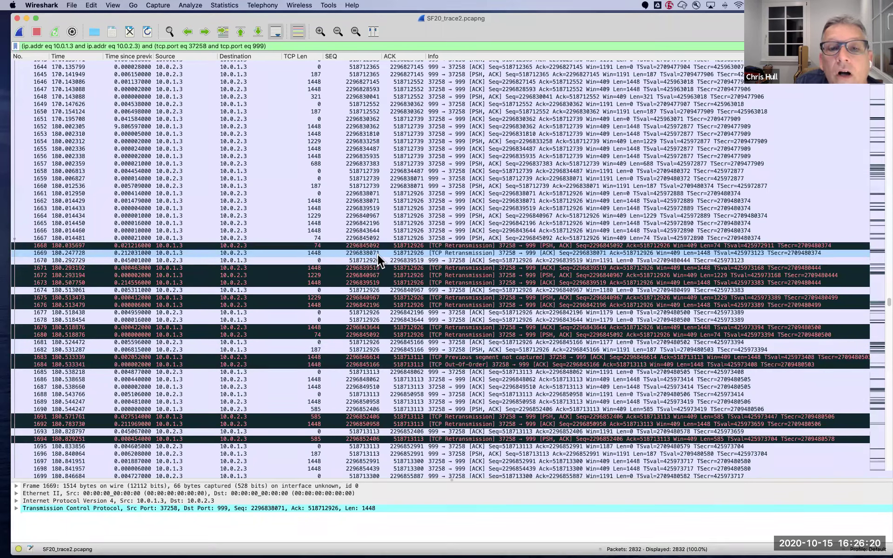
{"action": "left_click", "coordinate": [370, 200]}
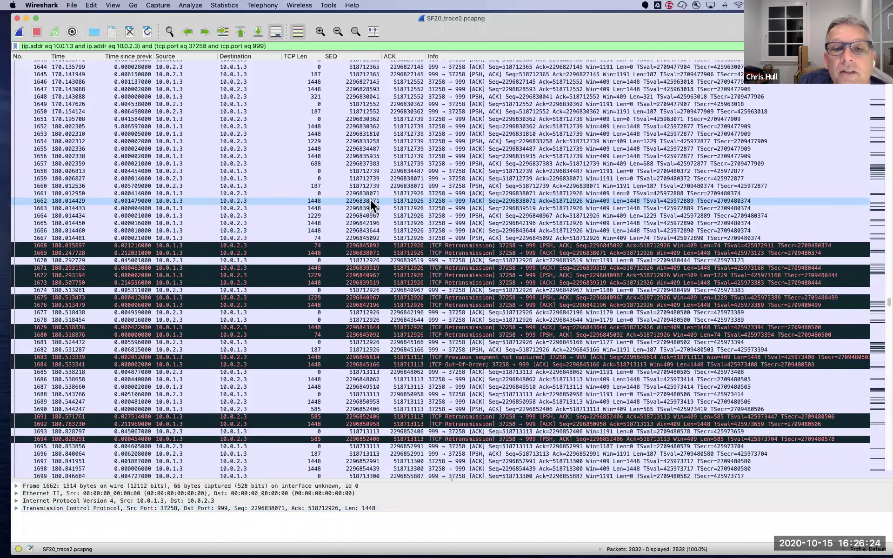
{"action": "left_click", "coordinate": [369, 237]}
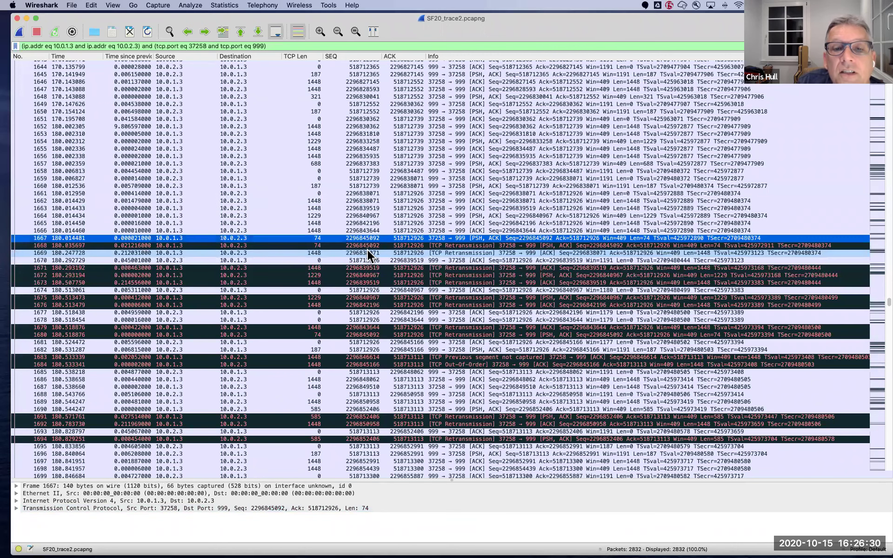
{"action": "left_click", "coordinate": [367, 201]}
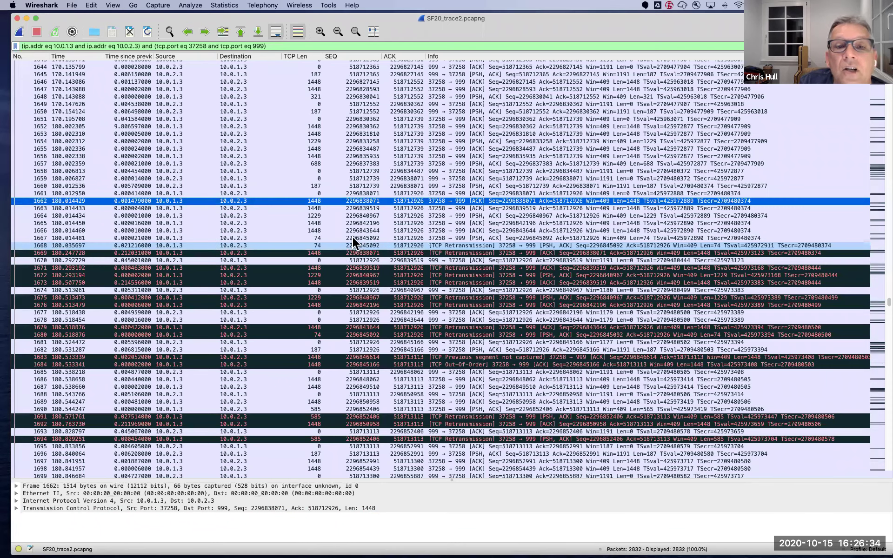
{"action": "left_click", "coordinate": [366, 172]}
{"action": "left_click", "coordinate": [364, 178]}
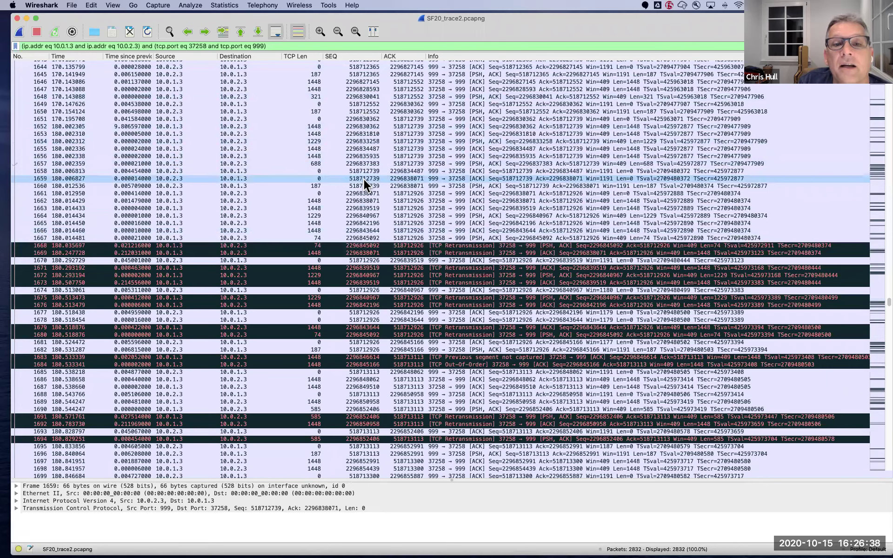
{"action": "left_click", "coordinate": [362, 185]}
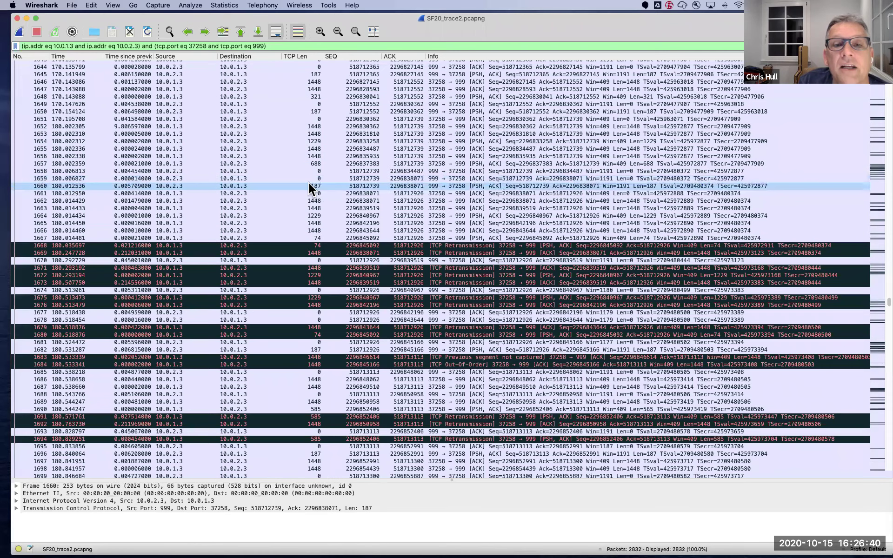
Compare the sequence numbers and time gaps of retransmissions 1668 and 1669.
{"action": "left_click", "coordinate": [364, 251]}
{"action": "left_click", "coordinate": [363, 246]}
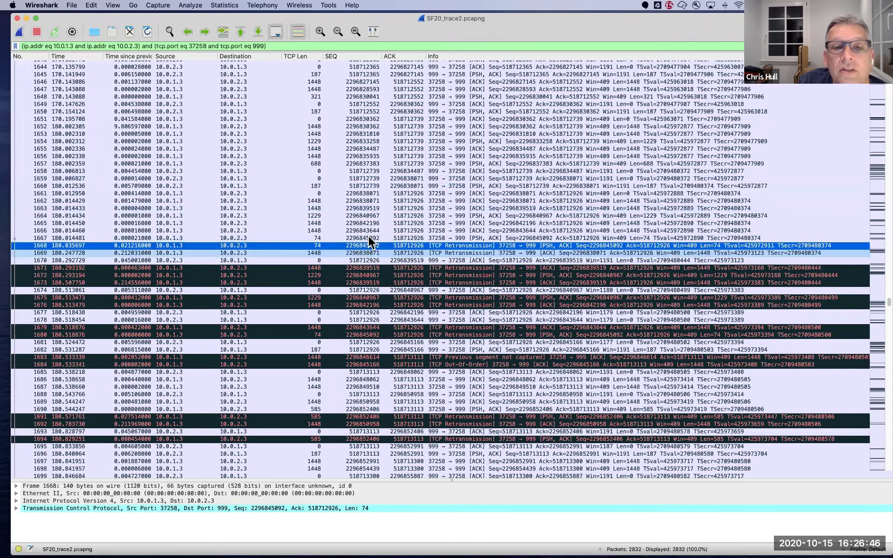
{"action": "left_click", "coordinate": [364, 251]}
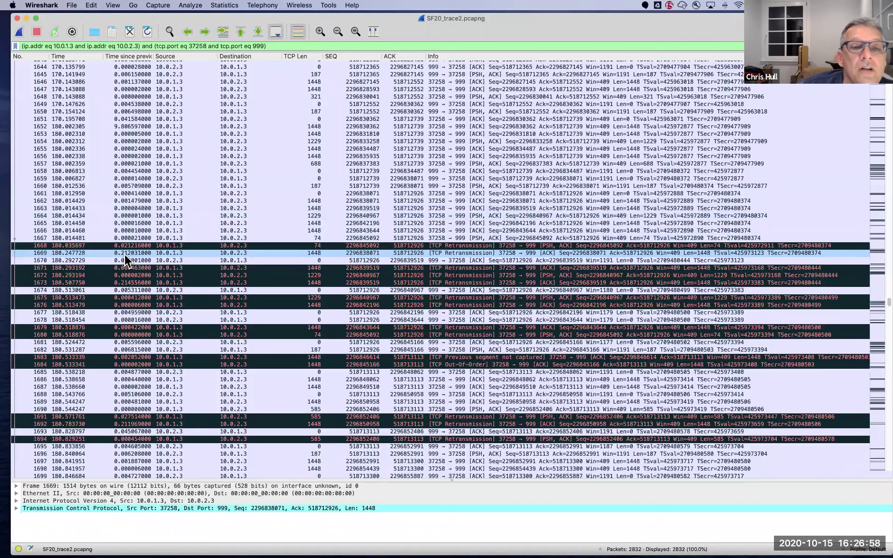
{"action": "left_click", "coordinate": [173, 252]}
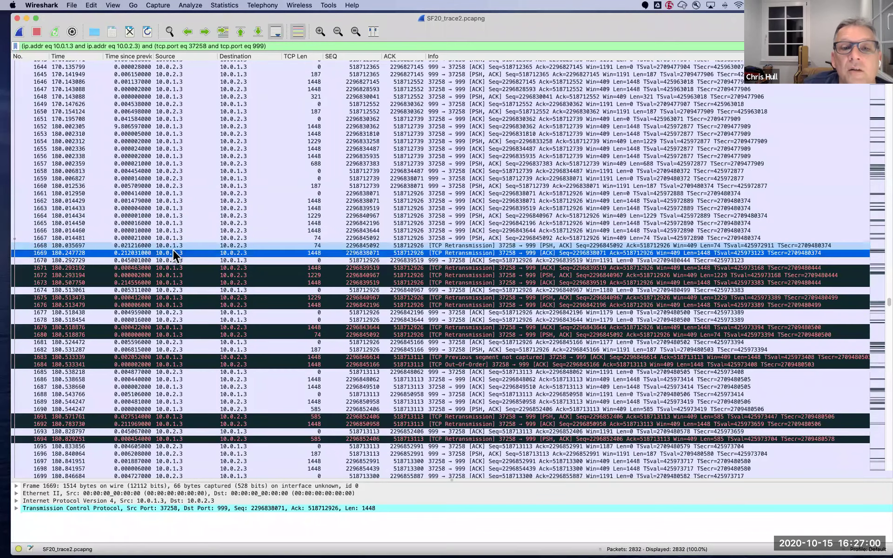
Set packet 1662 as the time reference.
{"action": "left_click", "coordinate": [71, 201]}
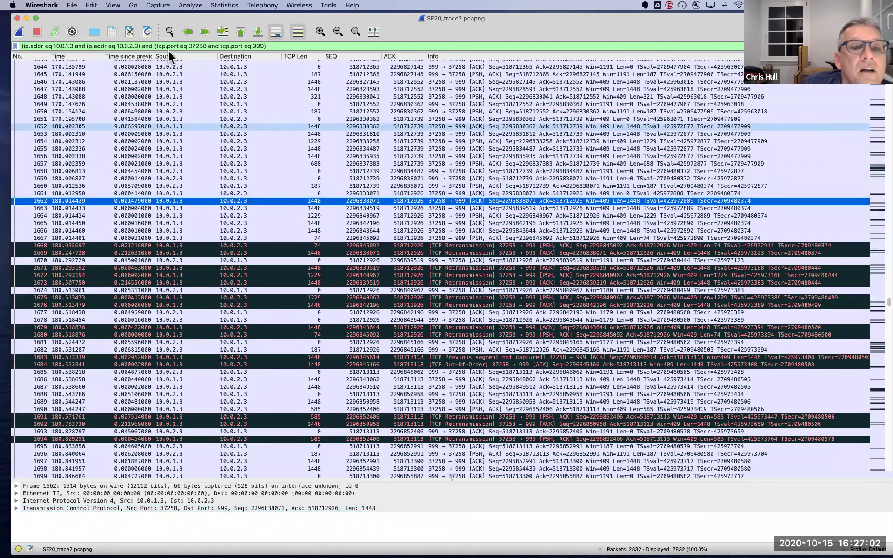
{"action": "left_click", "coordinate": [91, 5]}
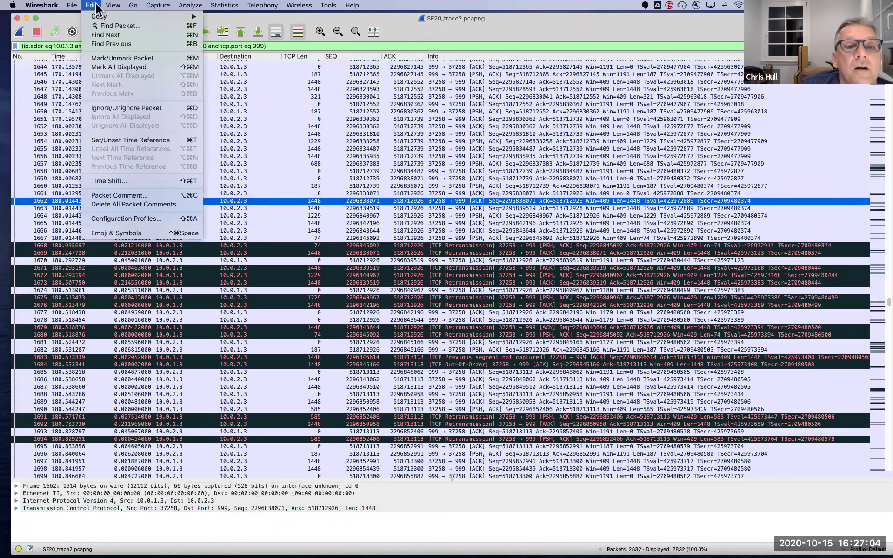
{"action": "left_click", "coordinate": [105, 141]}
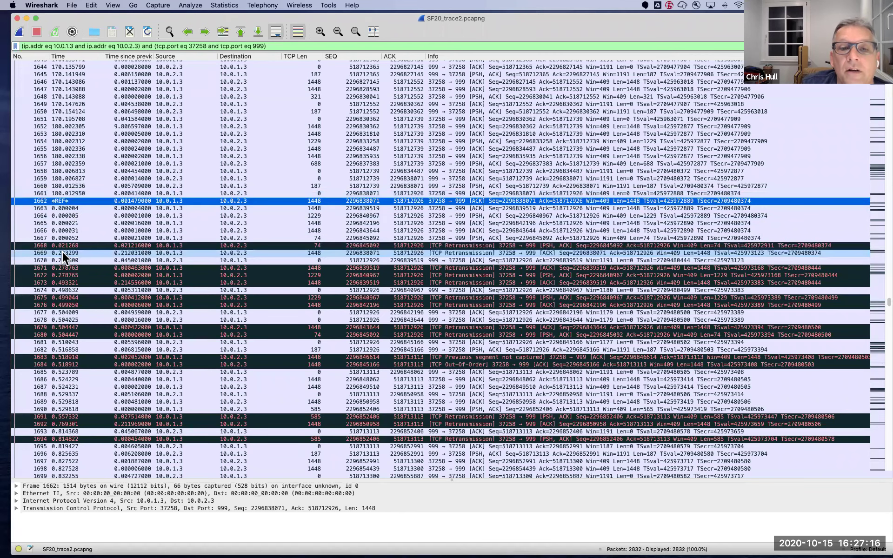
Examine the acknowledgement in packet 1670 against retransmissions 1669 and 1668.
{"action": "left_click", "coordinate": [434, 262]}
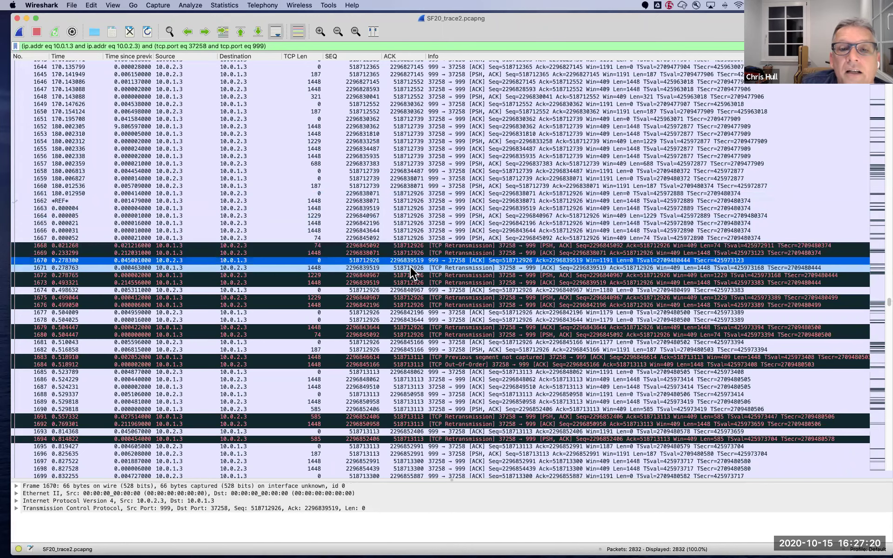
{"action": "left_click", "coordinate": [386, 253]}
{"action": "left_click", "coordinate": [381, 260]}
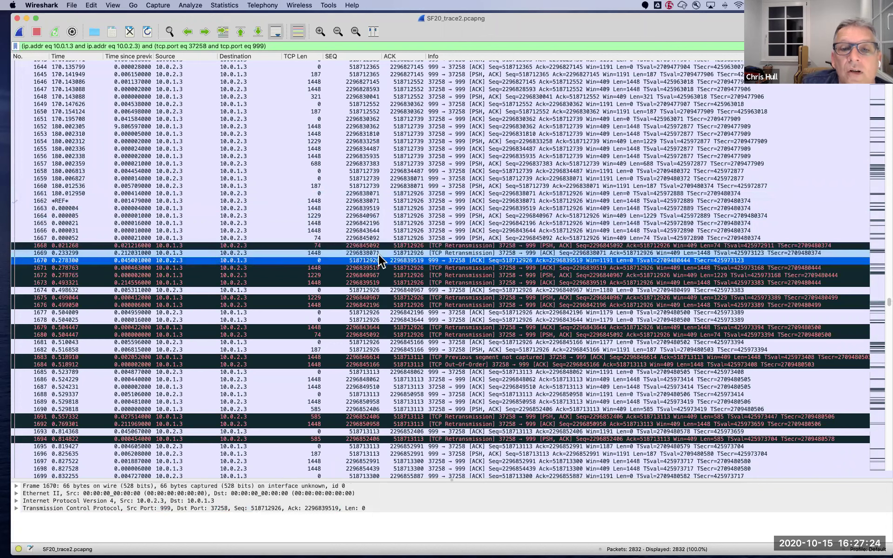
{"action": "left_click", "coordinate": [365, 246]}
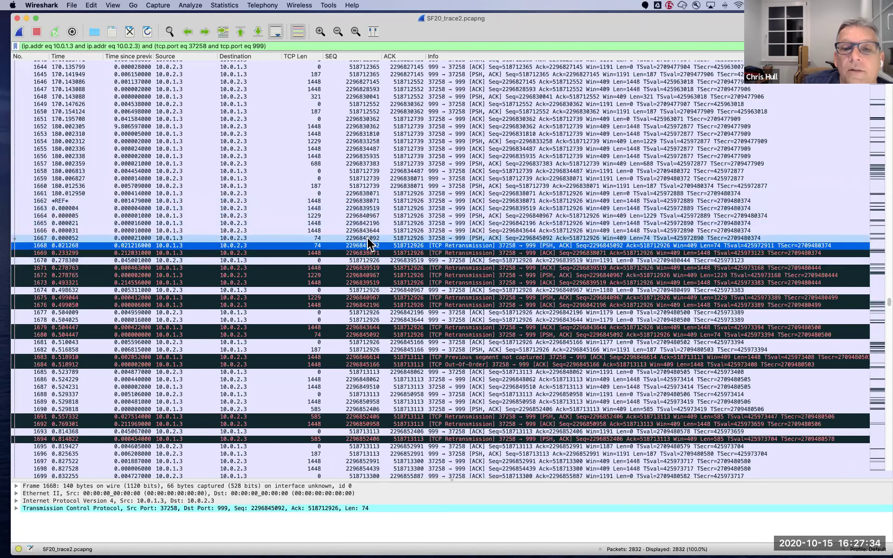
Follow the sequence numbers of retransmissions 1672 through 1680, compare them with packet 1668, and check the acknowledgement in packet 1681.
{"action": "left_click", "coordinate": [365, 274]}
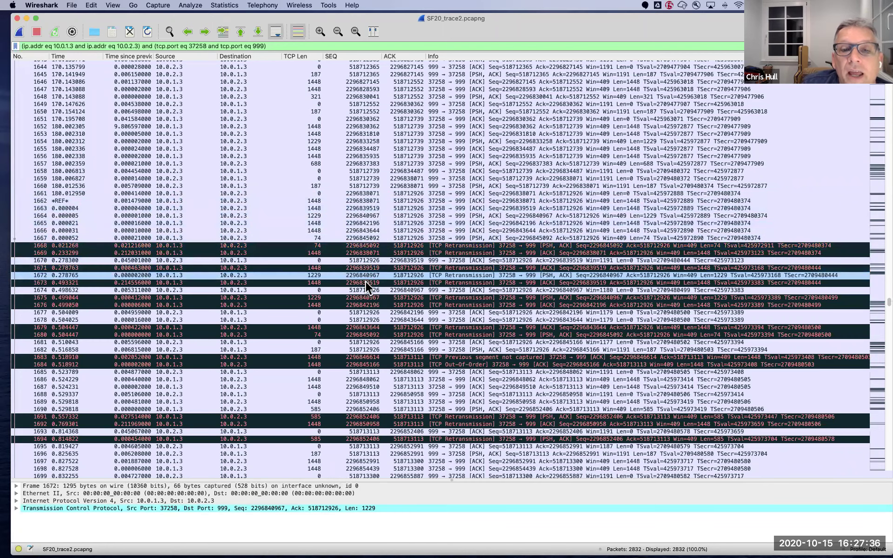
{"action": "left_click", "coordinate": [367, 280]}
{"action": "left_click", "coordinate": [367, 297]}
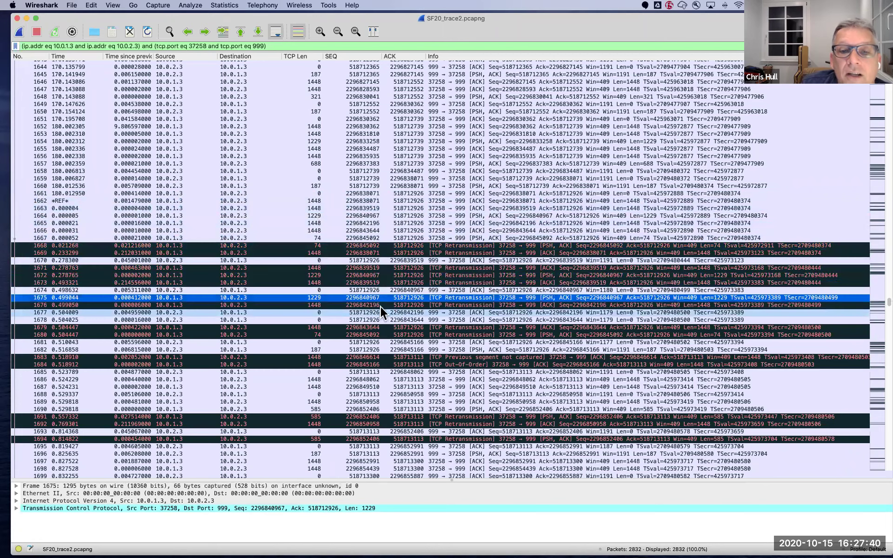
{"action": "left_click", "coordinate": [370, 334]}
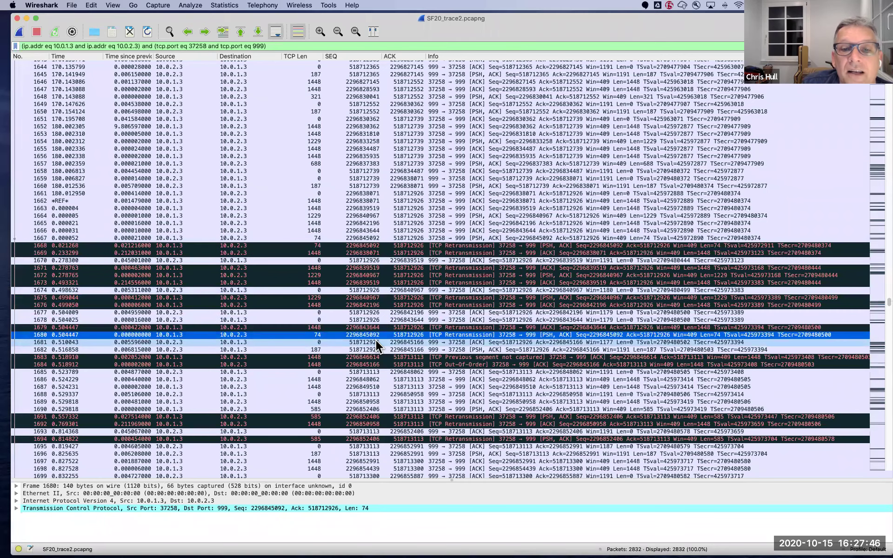
{"action": "left_click", "coordinate": [370, 246]}
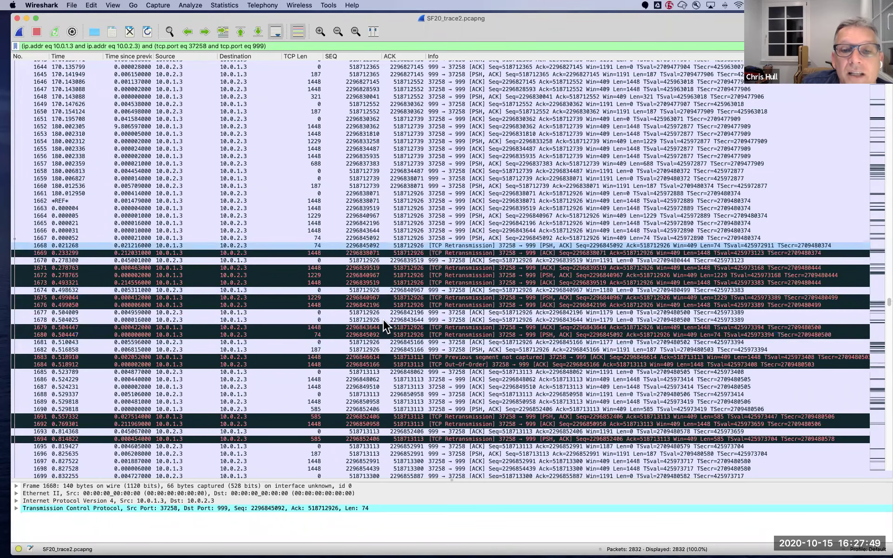
{"action": "left_click", "coordinate": [414, 342]}
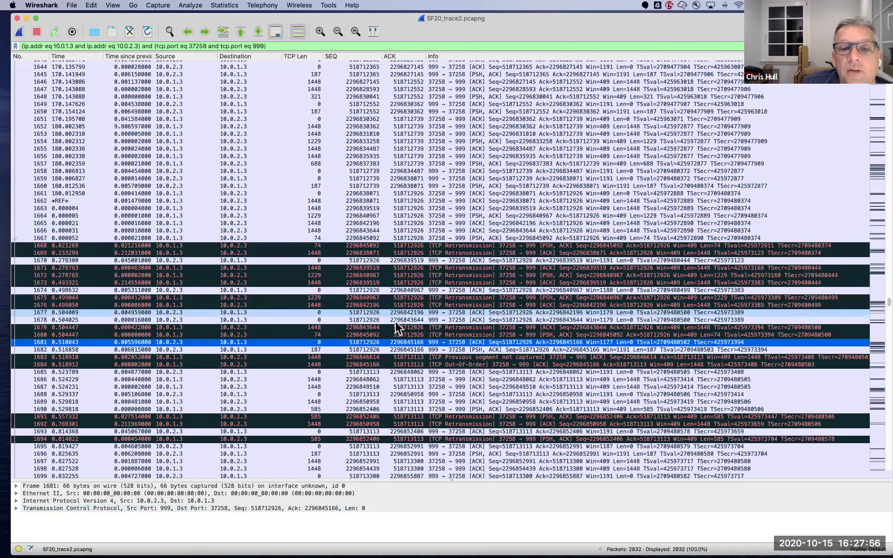
{"action": "left_click", "coordinate": [417, 342]}
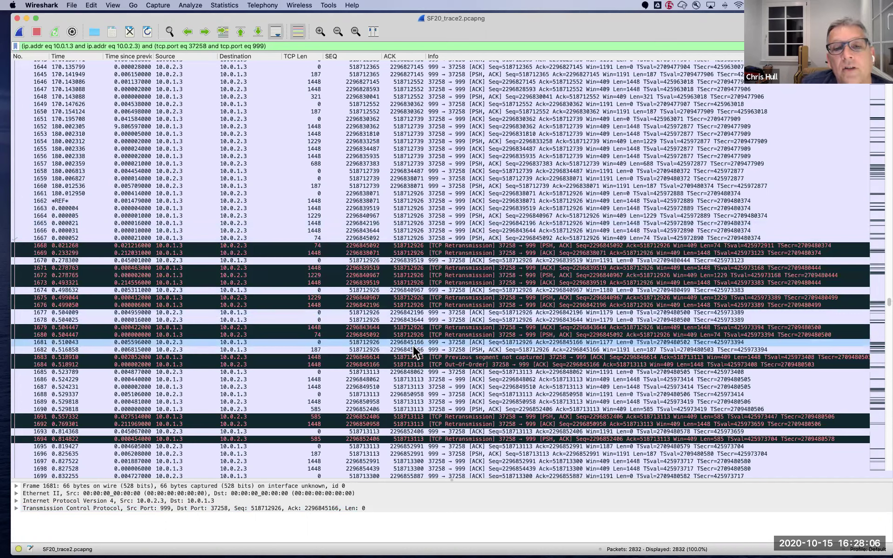
{"action": "left_click", "coordinate": [412, 345]}
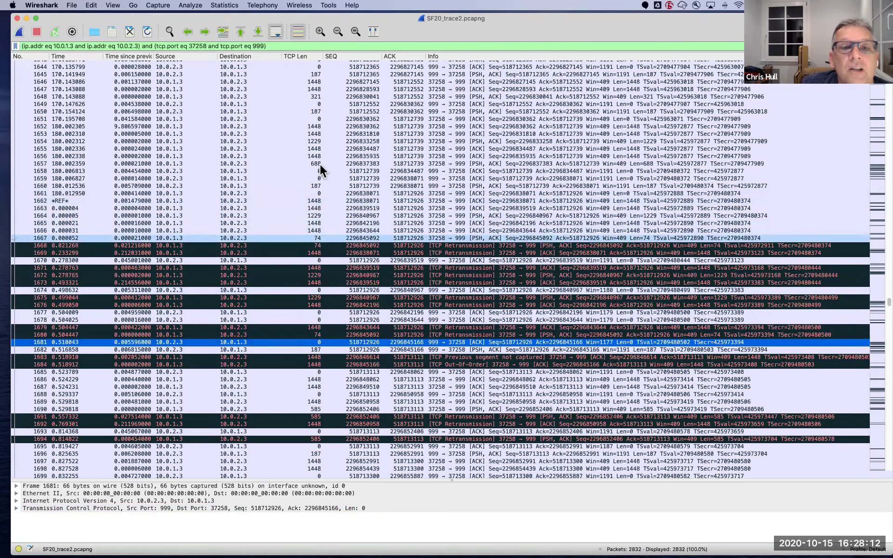
Review the packets surrounding 1681 for further retransmissions, uncaptured segments and delays in the conversation.
{"action": "scroll", "coordinate": [332, 140], "scroll_direction": "up", "scroll_amount": 3}
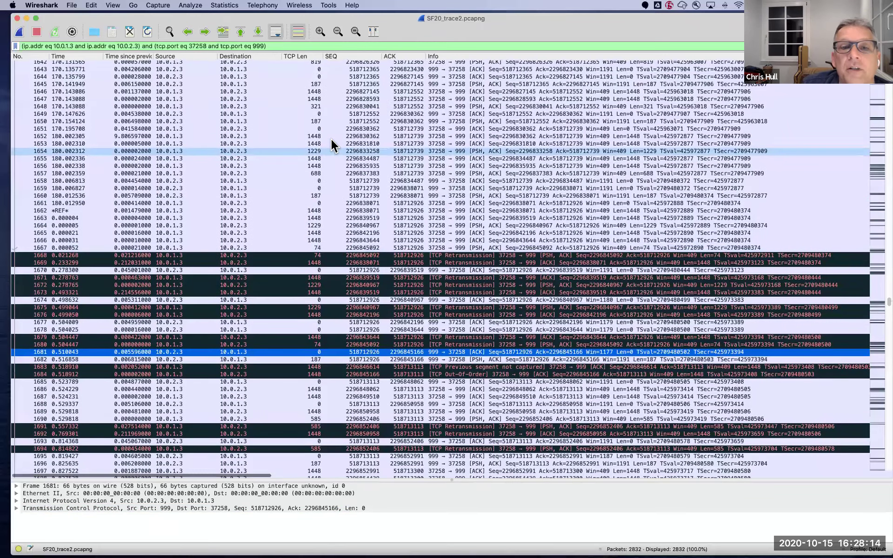
{"action": "scroll", "coordinate": [331, 141], "scroll_direction": "down", "scroll_amount": 5}
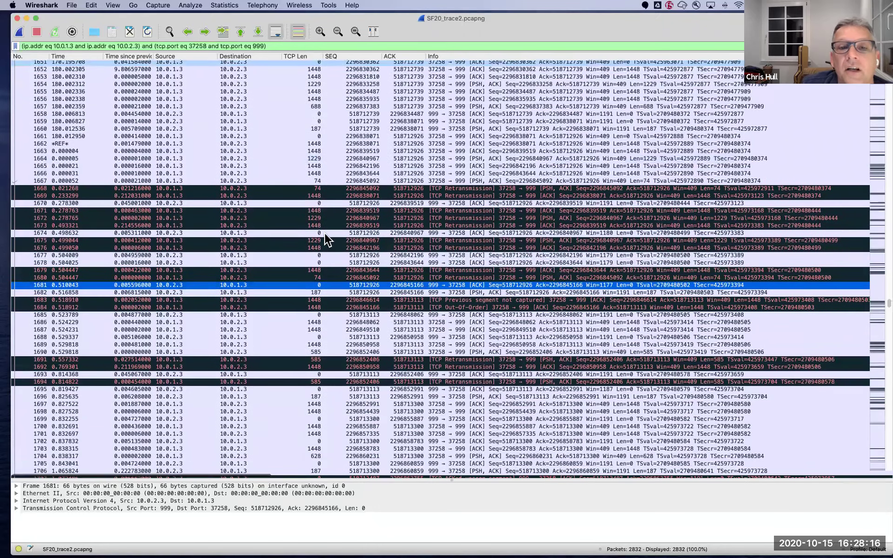
{"action": "scroll", "coordinate": [319, 301], "scroll_direction": "down", "scroll_amount": 2}
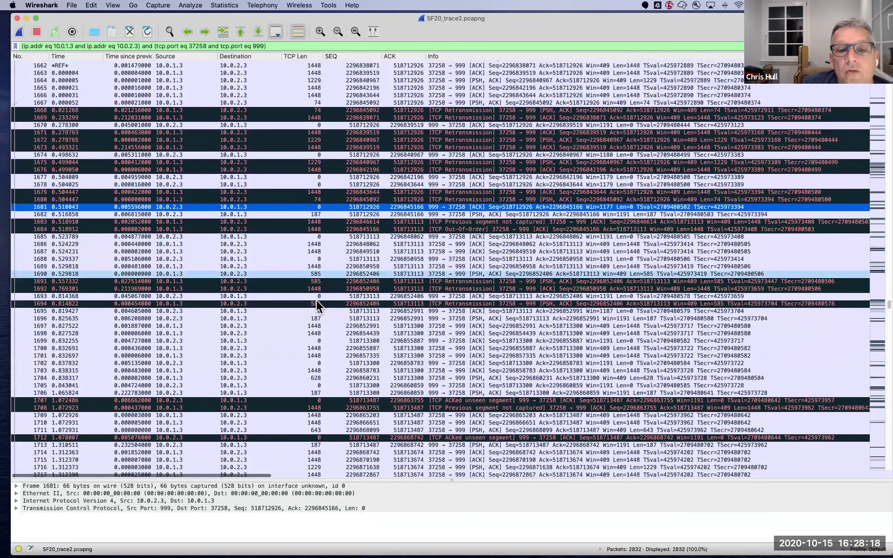
{"action": "scroll", "coordinate": [315, 348], "scroll_direction": "down", "scroll_amount": 3}
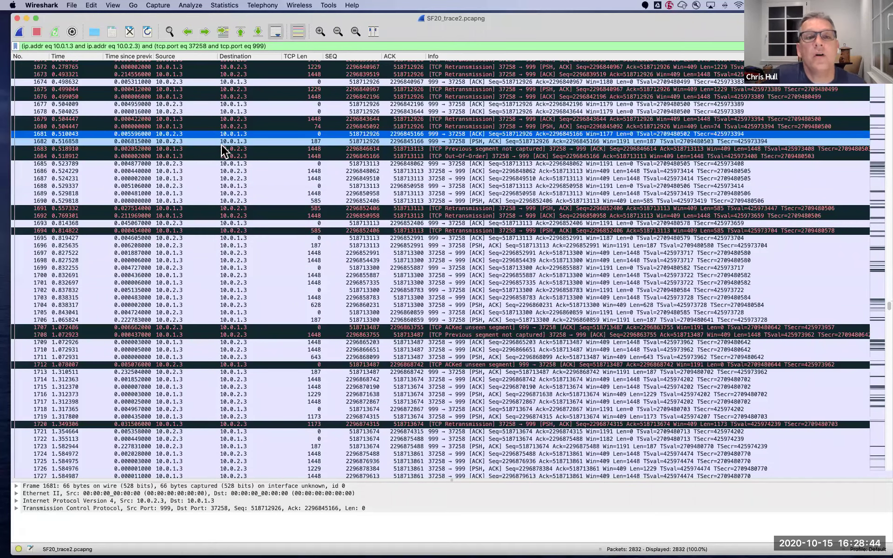
{"action": "scroll", "coordinate": [221, 145], "scroll_direction": "right", "scroll_amount": 3}
{"action": "scroll", "coordinate": [192, 127], "scroll_direction": "up", "scroll_amount": 5}
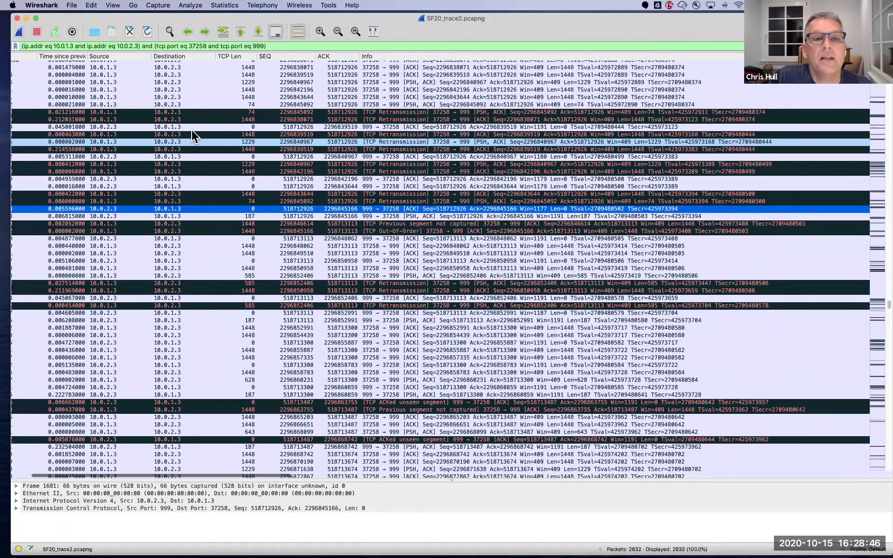
Examine packet 1665 among the data segments sent just before the first retransmissions.
{"action": "scroll", "coordinate": [193, 128], "scroll_direction": "up", "scroll_amount": 3}
{"action": "scroll", "coordinate": [193, 128], "scroll_direction": "left", "scroll_amount": 1}
{"action": "left_click", "coordinate": [188, 132]}
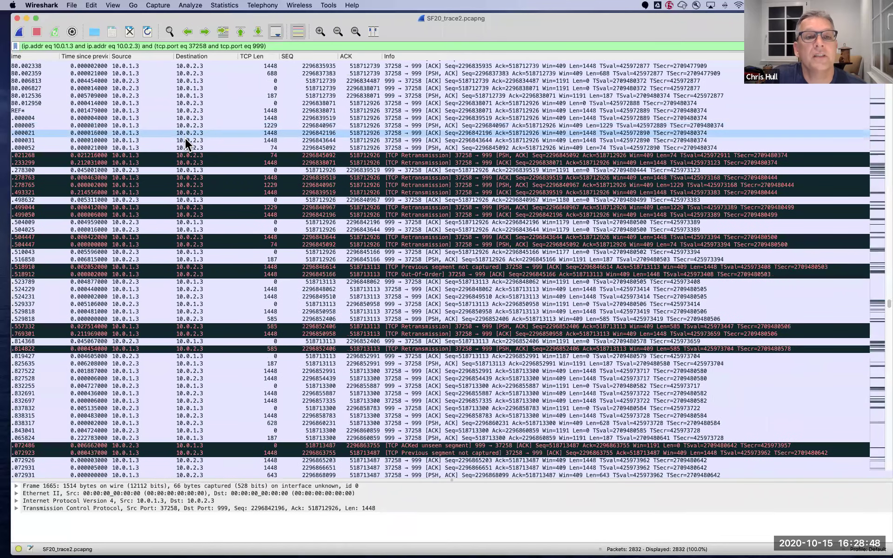
{"action": "left_click", "coordinate": [211, 135]}
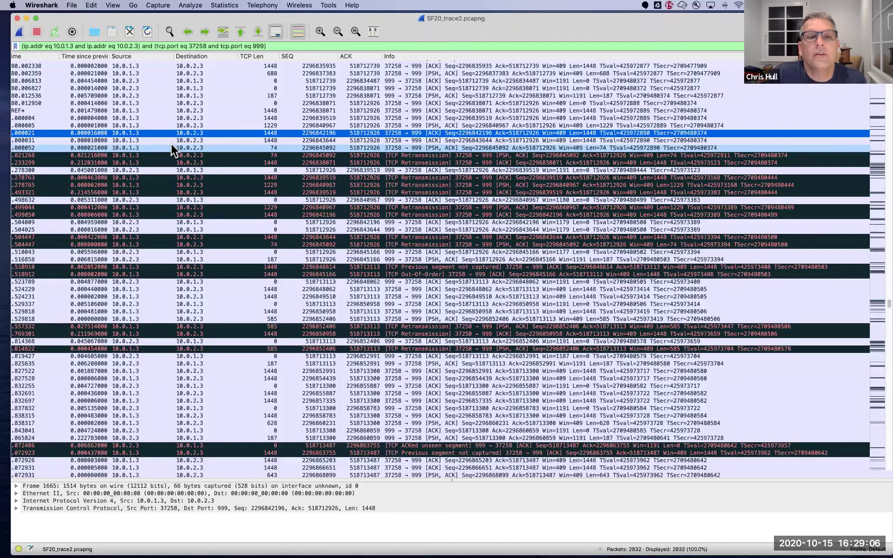
{"action": "key", "text": "ctrl+Right"}
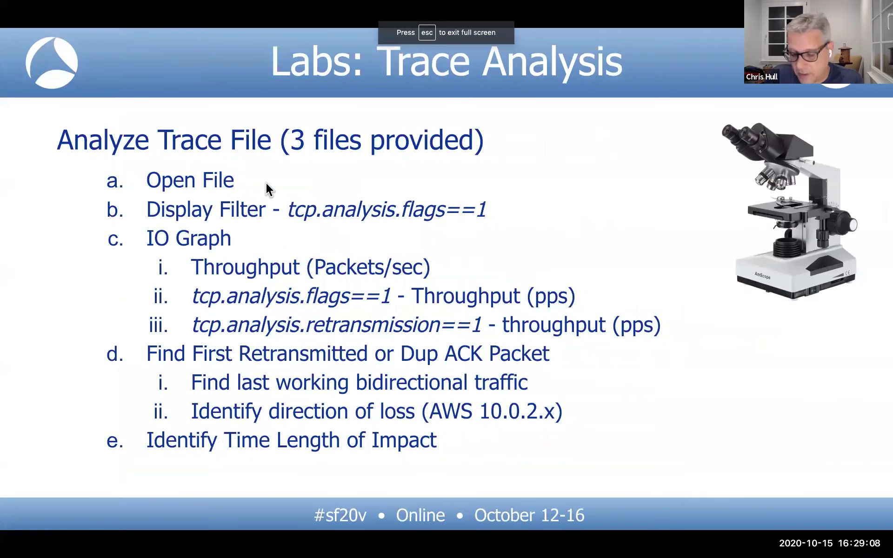
{"action": "key", "text": "Left"}
{"action": "key", "text": "Left"}
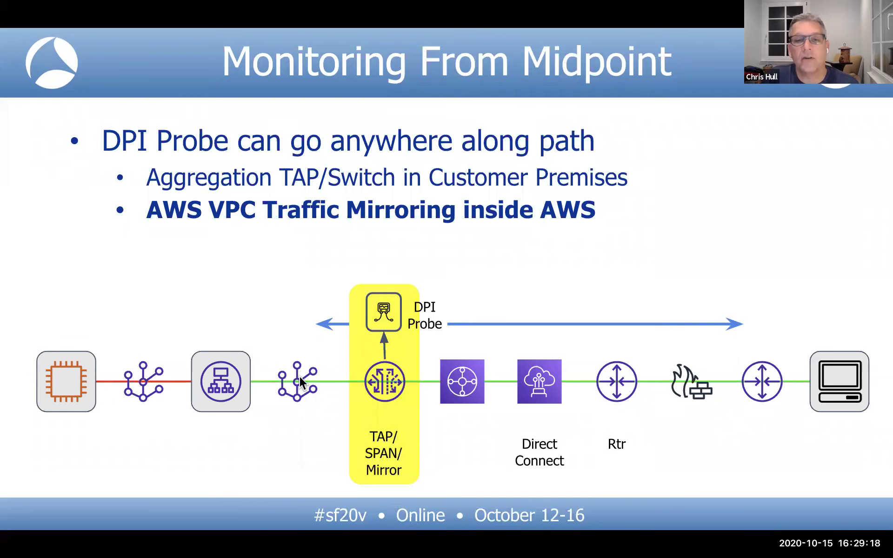
{"action": "key", "text": "ctrl+Left"}
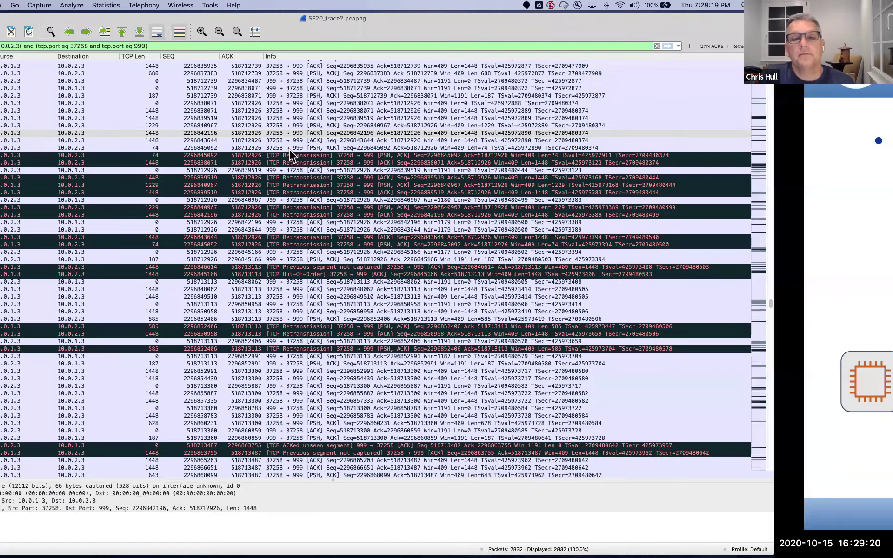
{"action": "key", "text": "ctrl+Right"}
{"action": "left_click", "coordinate": [391, 341]}
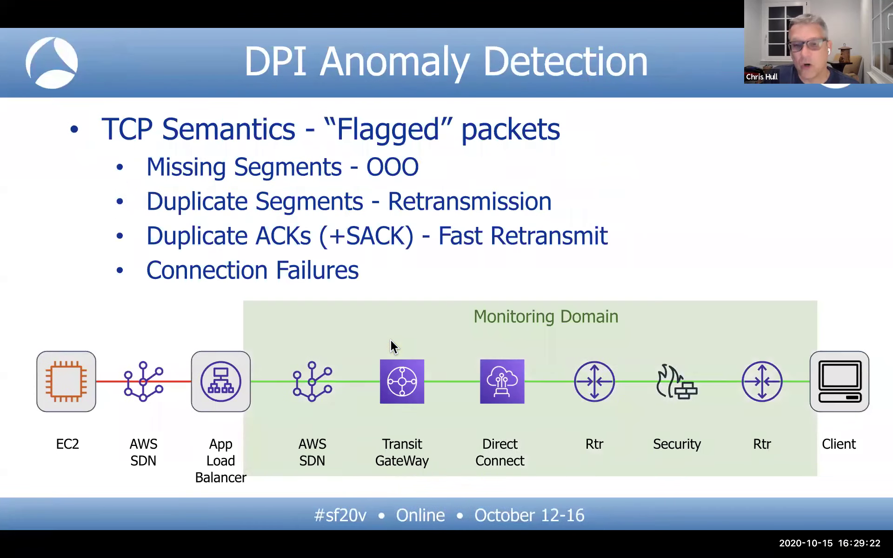
{"action": "key", "text": "Left"}
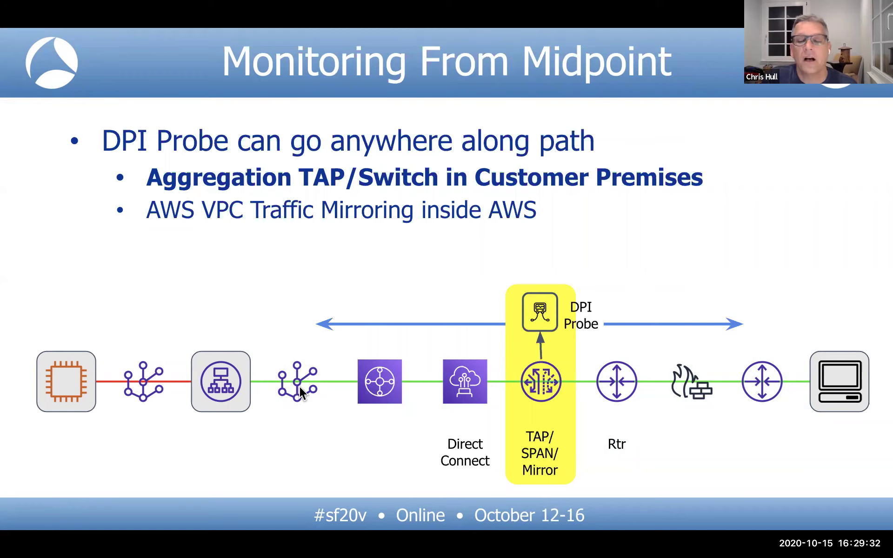
Switch back to Wireshark and examine retransmission 1694 against the earlier segments with packet numbers and times shown.
{"action": "key", "text": "ctrl+Left"}
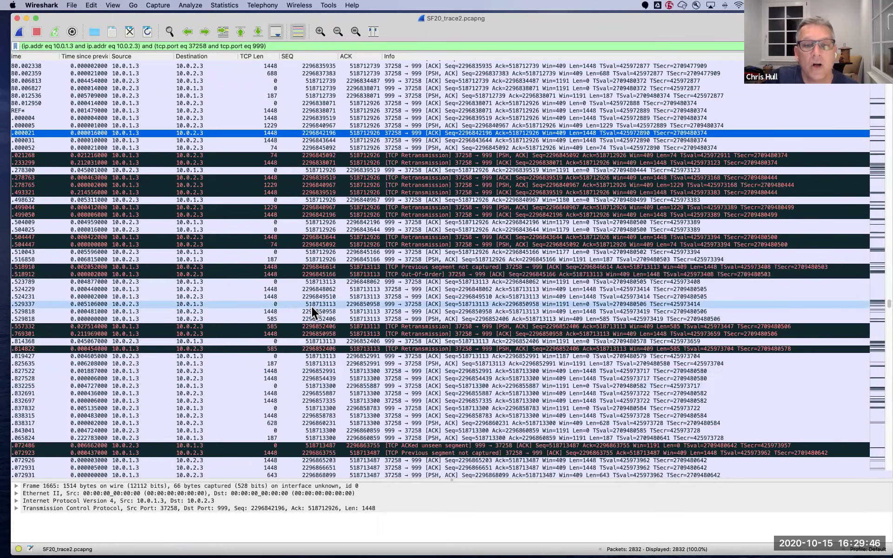
{"action": "scroll", "coordinate": [365, 289], "scroll_direction": "left", "scroll_amount": 5}
{"action": "scroll", "coordinate": [365, 298], "scroll_direction": "down", "scroll_amount": 3}
{"action": "left_click", "coordinate": [364, 296]}
{"action": "left_click", "coordinate": [366, 310]}
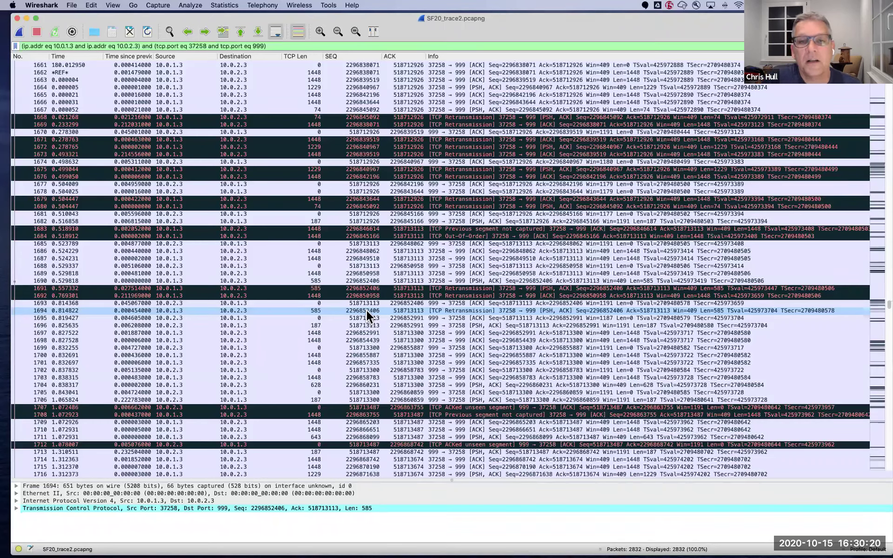
{"action": "key", "text": "super+Tab"}
{"action": "key", "text": "Right"}
{"action": "key", "text": "Right"}
{"action": "key", "text": "Right"}
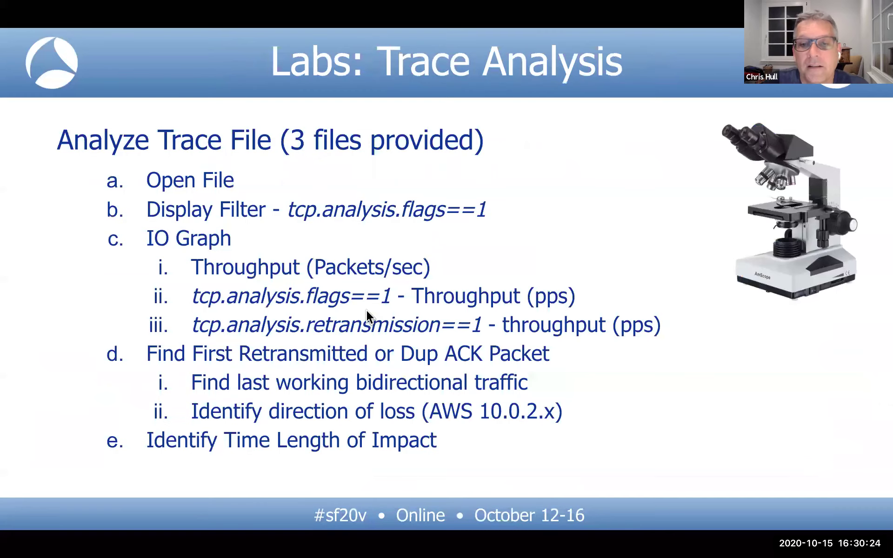
{"action": "key", "text": "Right"}
{"action": "key", "text": "Right"}
{"action": "key", "text": "Right"}
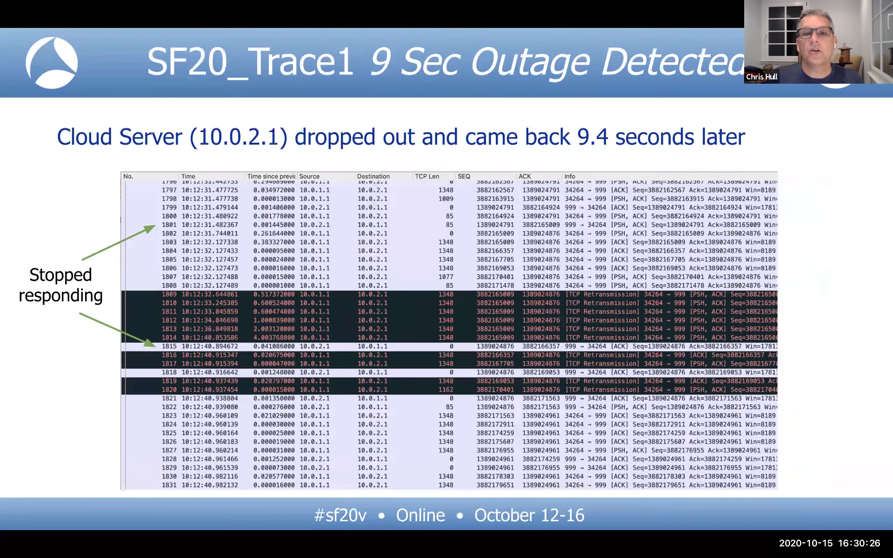
{"action": "key", "text": "Right"}
{"action": "key", "text": "Right"}
{"action": "key", "text": "Right"}
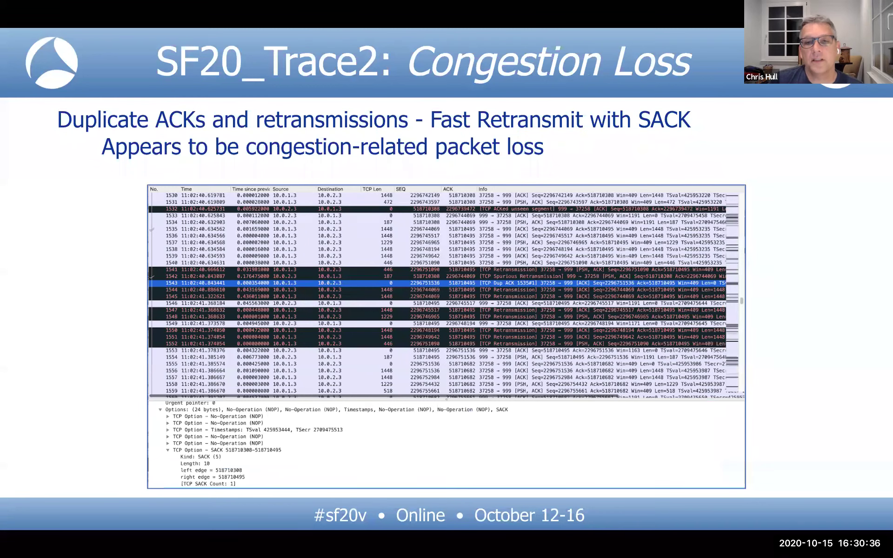
{"action": "key", "text": "Right"}
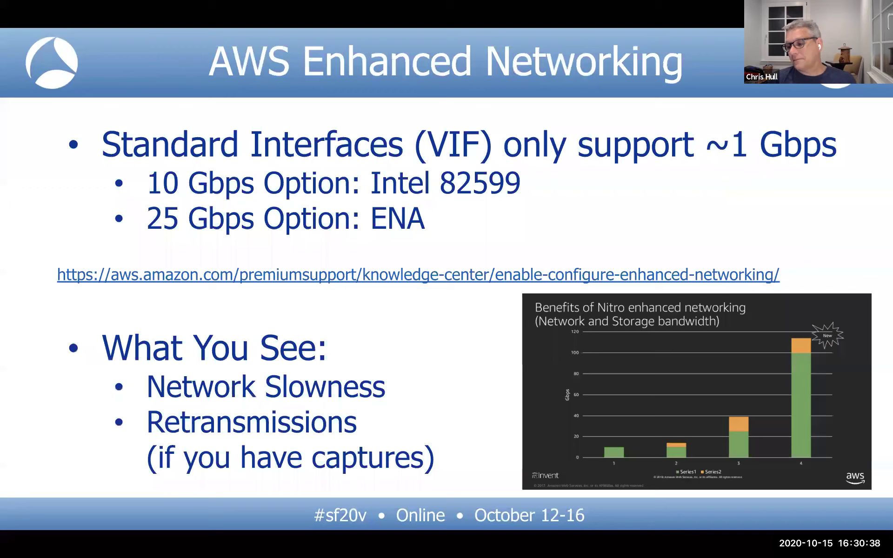
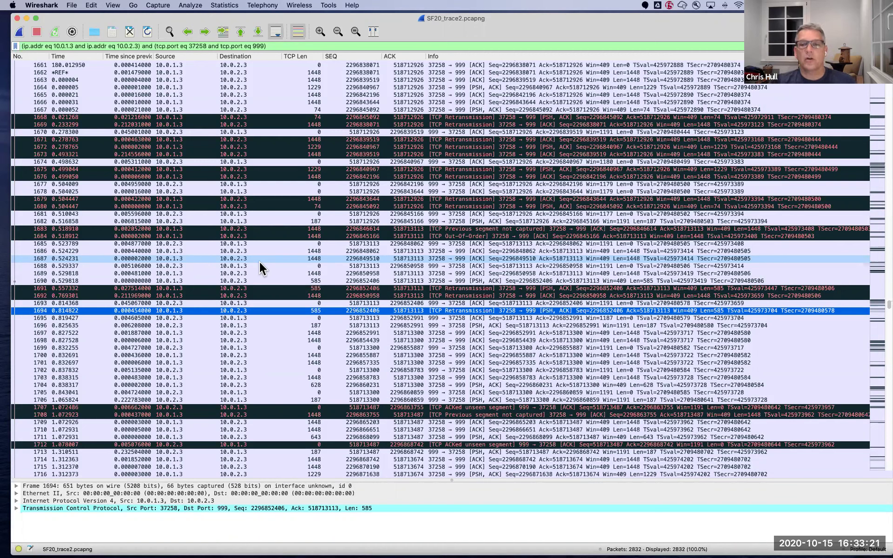
Examine data packets 1687 and 1665 and the acknowledgement in packet 1688.
{"action": "left_click", "coordinate": [385, 257]}
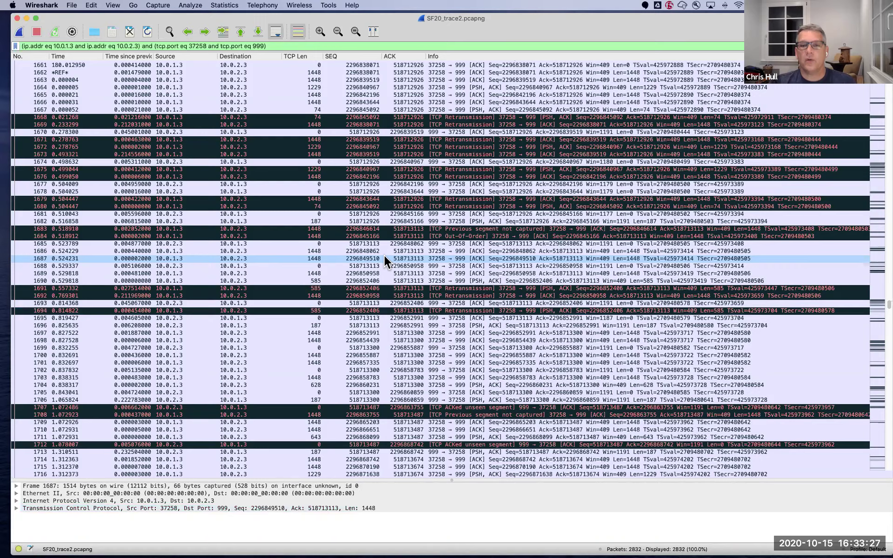
{"action": "scroll", "coordinate": [383, 255], "scroll_direction": "right", "scroll_amount": 2}
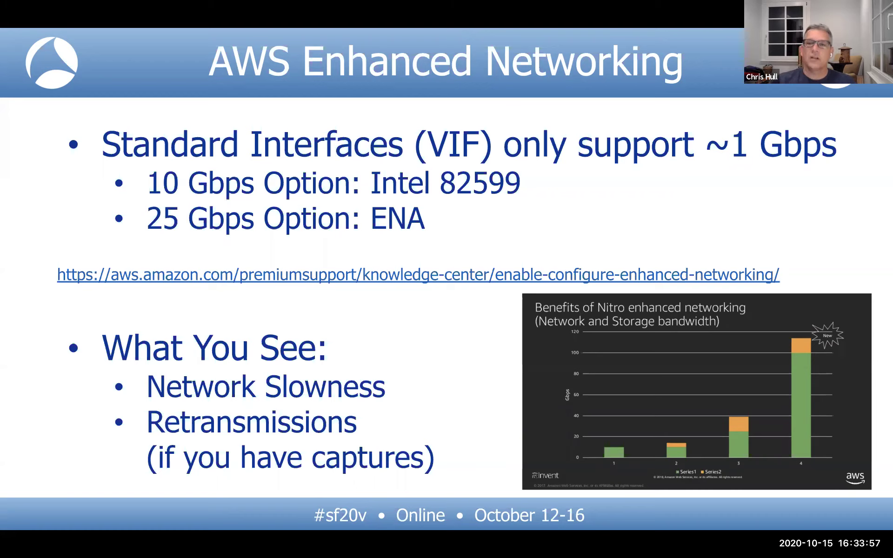
{"action": "key", "text": "ctrl+Left"}
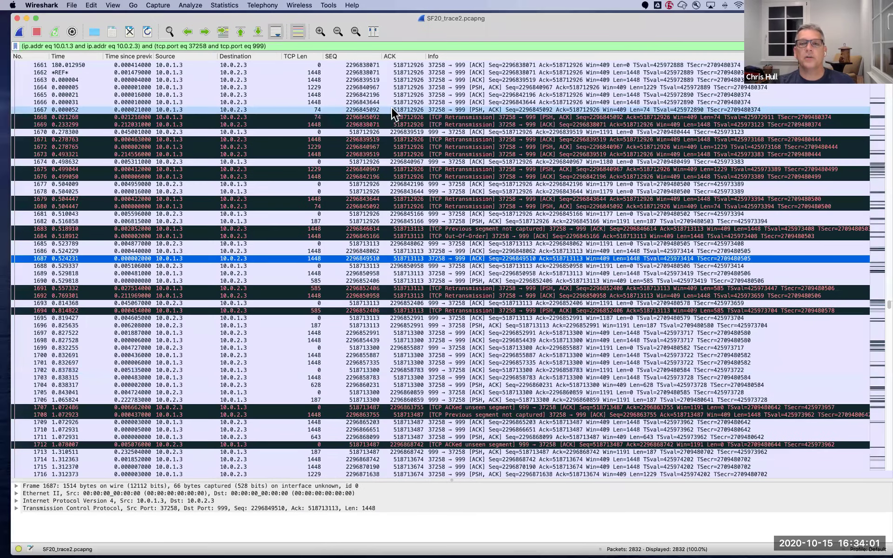
{"action": "left_click", "coordinate": [392, 96]}
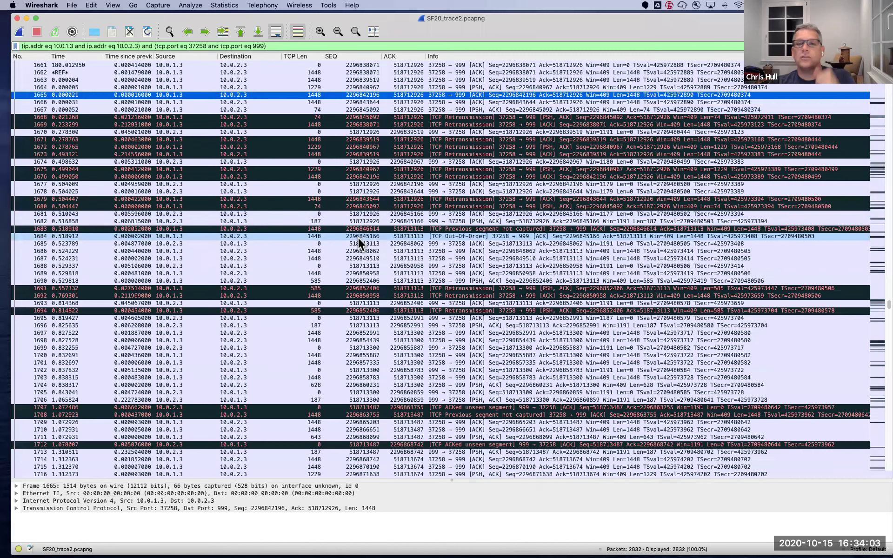
{"action": "left_click", "coordinate": [355, 268]}
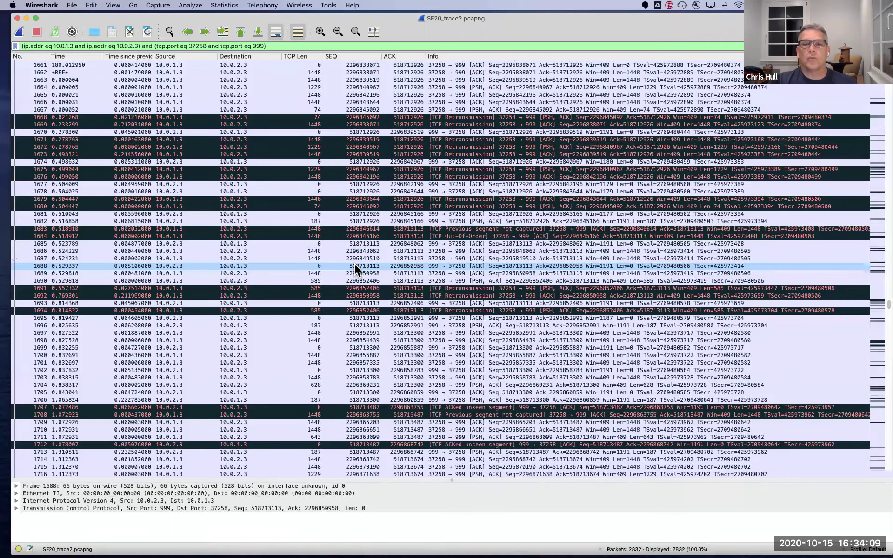
{"action": "key", "text": "ctrl+Right"}
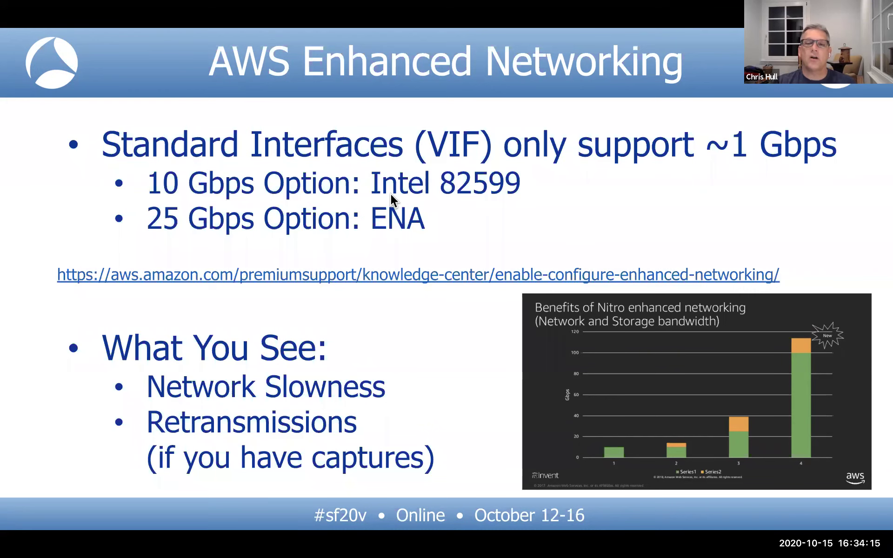
{"action": "key", "text": "ctrl+Left"}
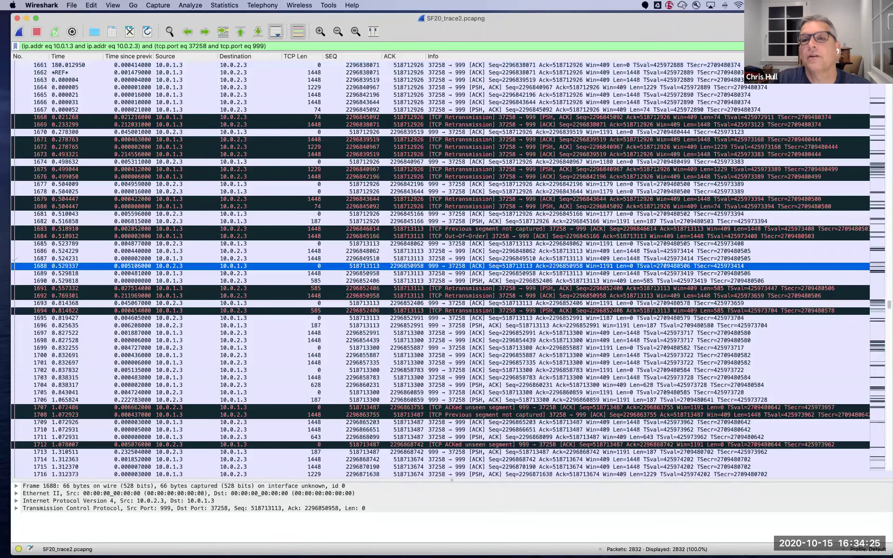
Clear the display filter and open the recent capture file SF20_Trace3.pcapng.
{"action": "key", "text": "super+a"}
{"action": "key", "text": "BackSpace"}
{"action": "key", "text": "Return"}
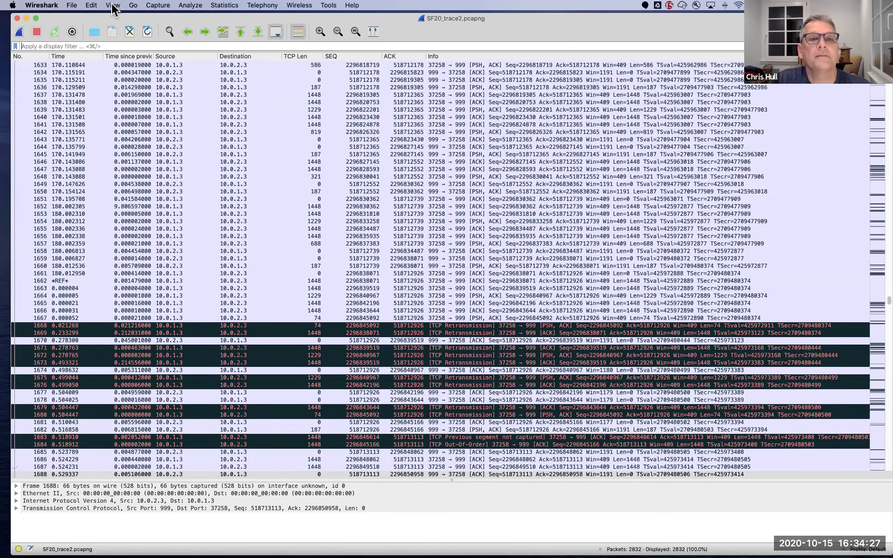
{"action": "left_click", "coordinate": [113, 6]}
{"action": "mouse_move", "coordinate": [74, 8]}
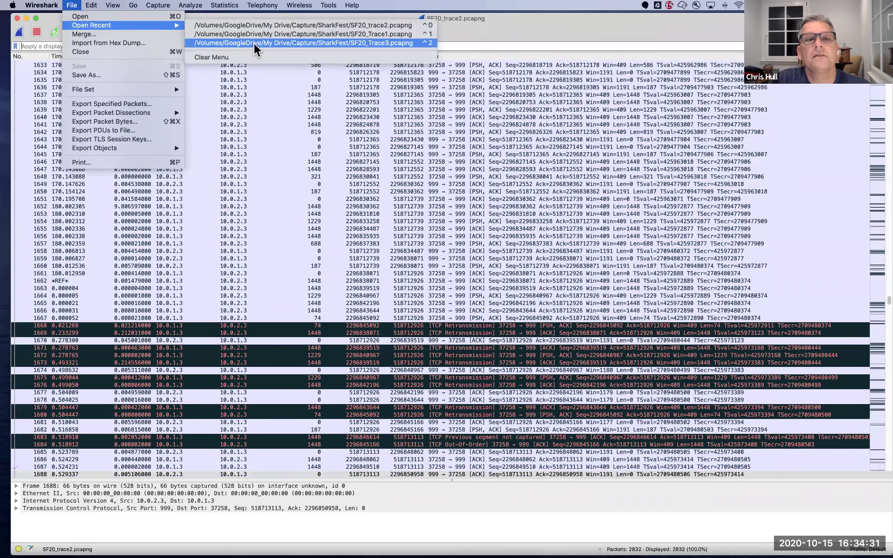
{"action": "left_click", "coordinate": [253, 43]}
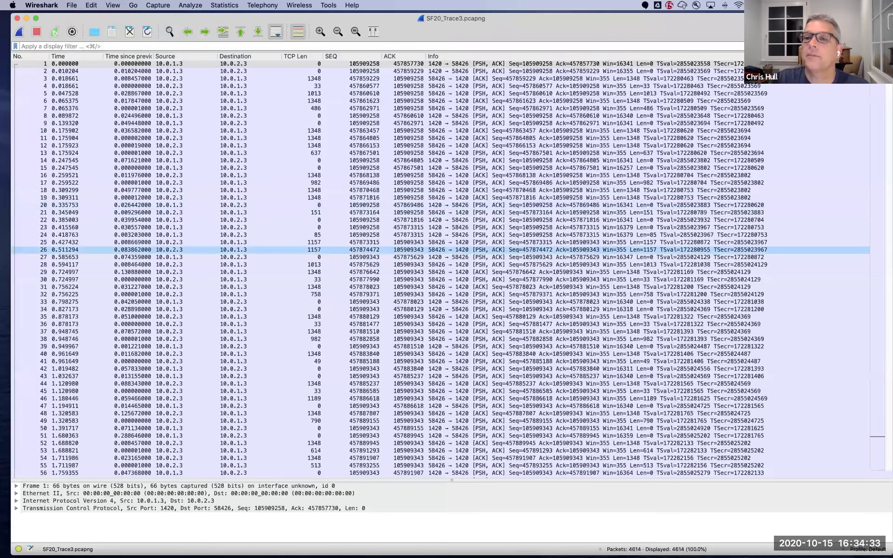
Filter the capture by tcp.analysis.flags and narrow the filter to tcp.analysis.retransmission.
{"action": "left_click", "coordinate": [790, 46]}
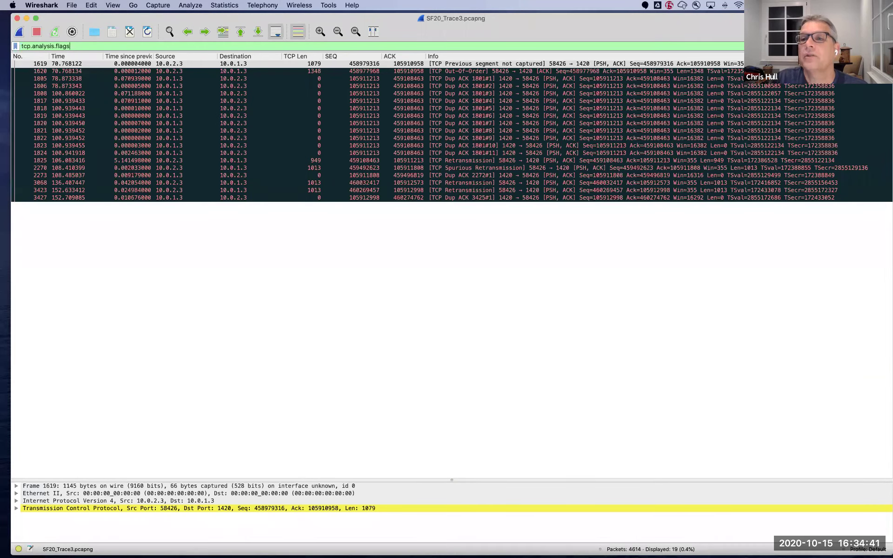
{"action": "key", "text": "BackSpace"}
{"action": "key", "text": "BackSpace"}
{"action": "key", "text": "BackSpace"}
{"action": "key", "text": "BackSpace"}
{"action": "key", "text": "BackSpace"}
{"action": "type", "text": "retransmission"}
{"action": "key", "text": "Return"}
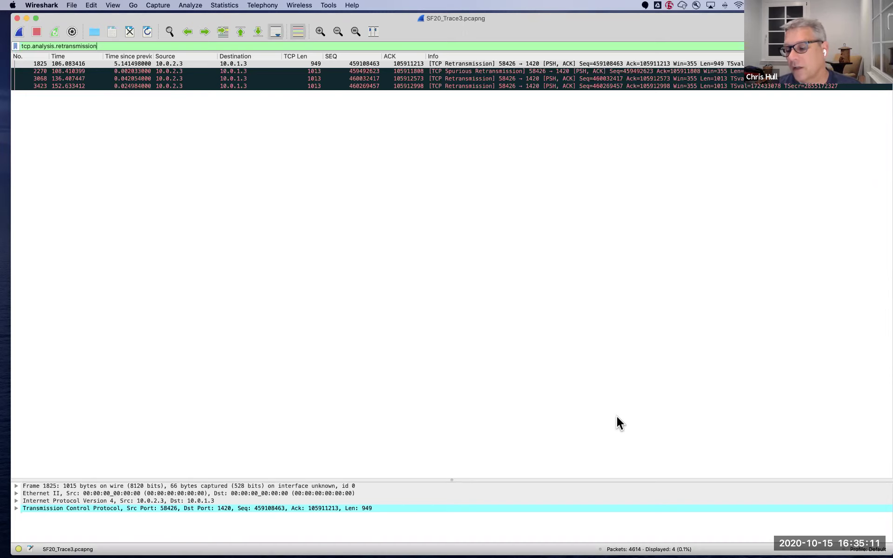
Inspect the I/O graph of all packets and TCP retransmissions at a 1 sec interval with time of day enabled, and close it.
{"action": "left_click", "coordinate": [224, 5]}
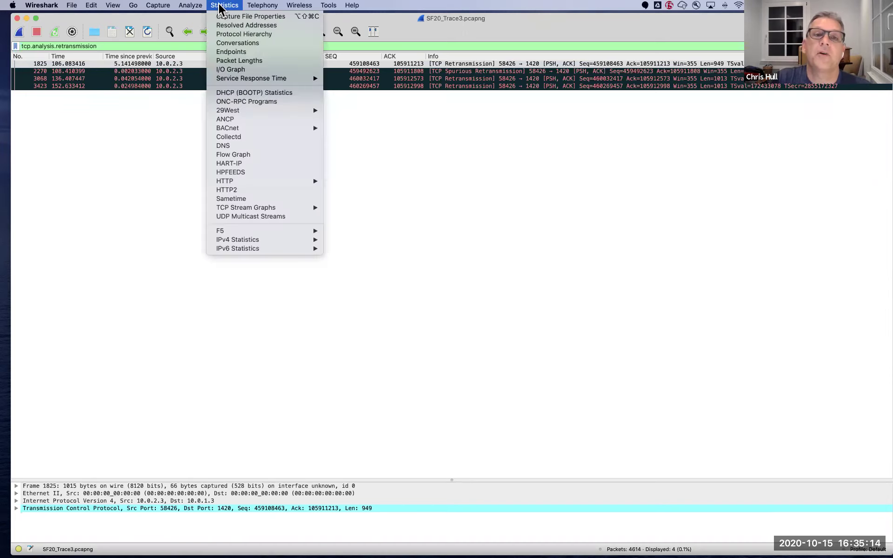
{"action": "left_click", "coordinate": [233, 69]}
{"action": "left_click", "coordinate": [259, 510]}
{"action": "left_click", "coordinate": [411, 457]}
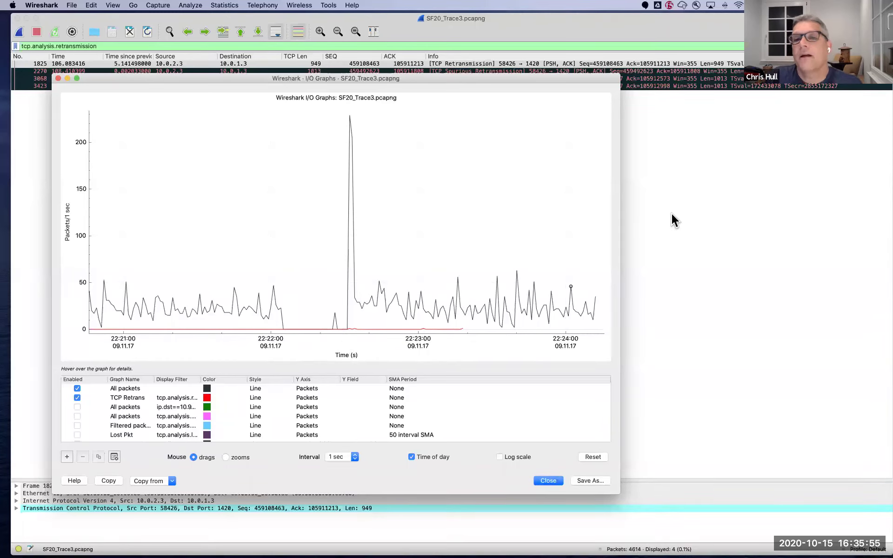
{"action": "key", "text": "Escape"}
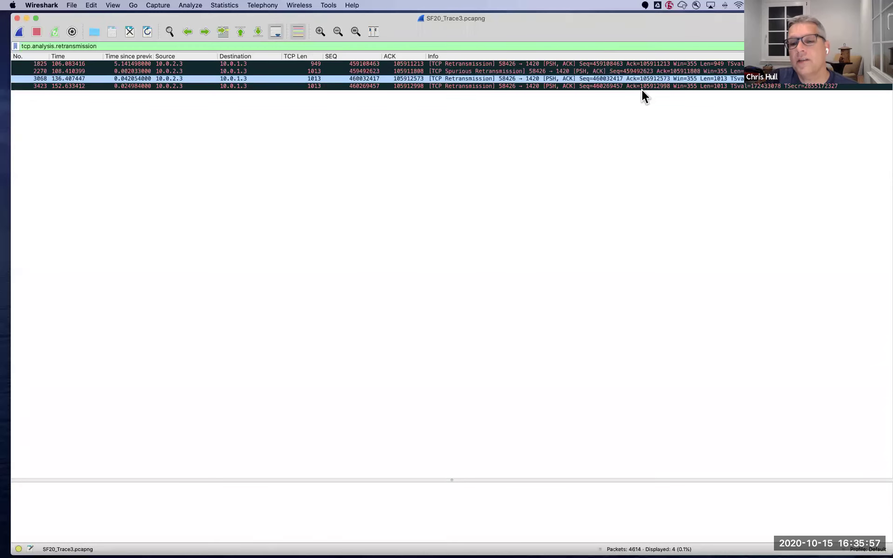
Filter the capture by tcp.analysis.flags and select the out-of-order packet 1620.
{"action": "left_click", "coordinate": [232, 64]}
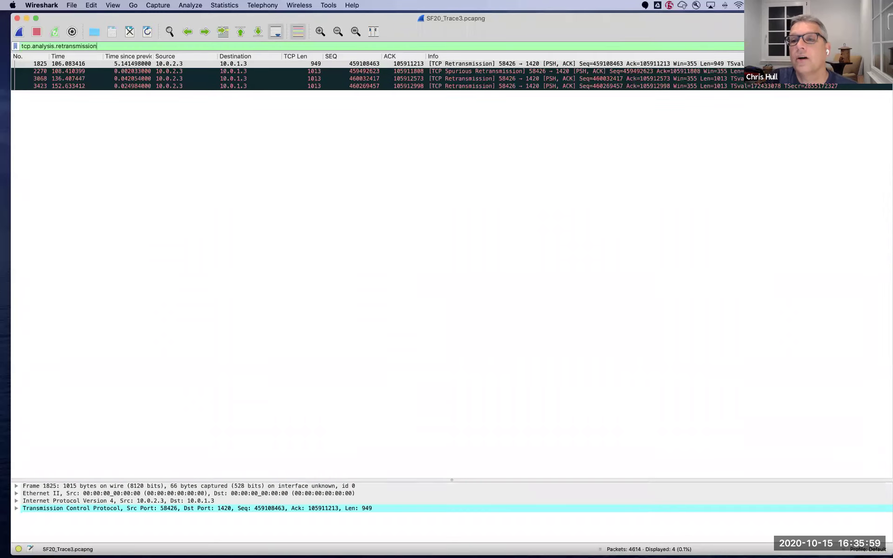
{"action": "type", "text": "tcp.analysis.flags"}
{"action": "key", "text": "Return"}
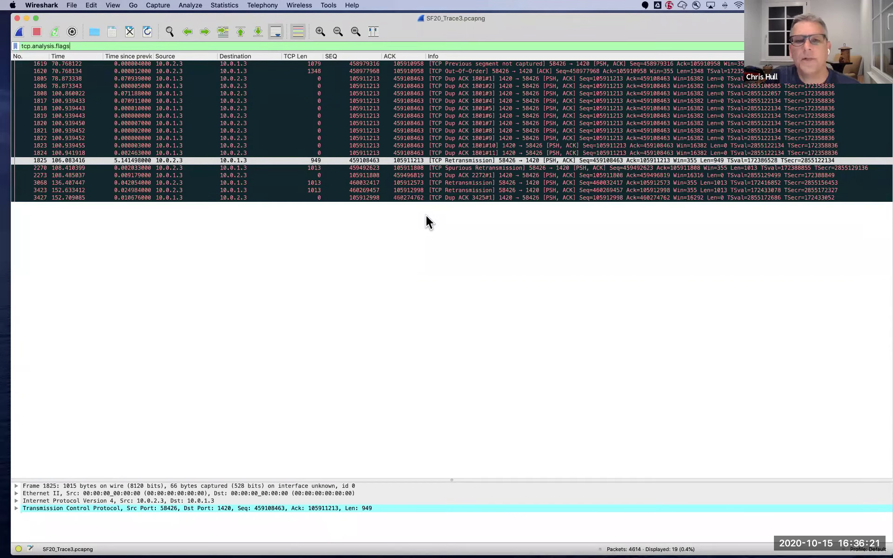
{"action": "left_click", "coordinate": [369, 71]}
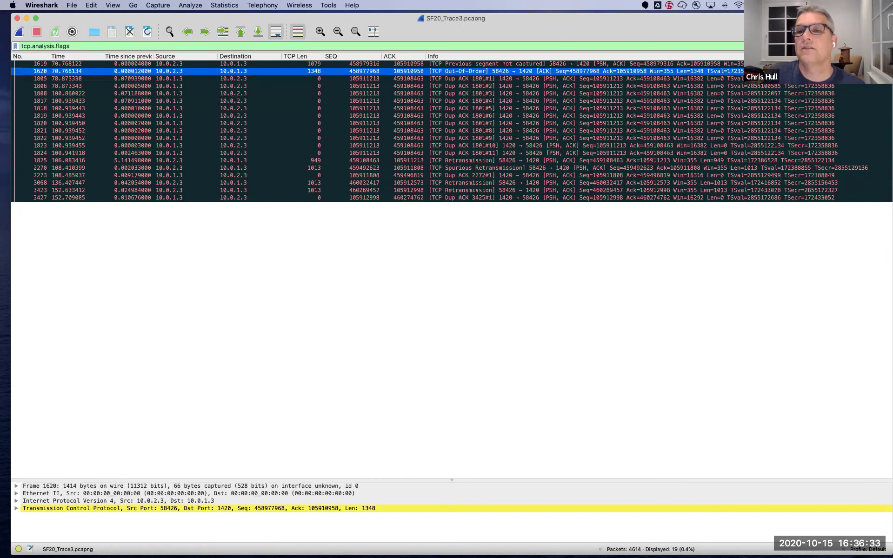
Clear the display filter and review the two-way traffic preceding the uncaptured-segment packet 1619.
{"action": "key", "text": "super+a"}
{"action": "key", "text": "BackSpace"}
{"action": "key", "text": "Return"}
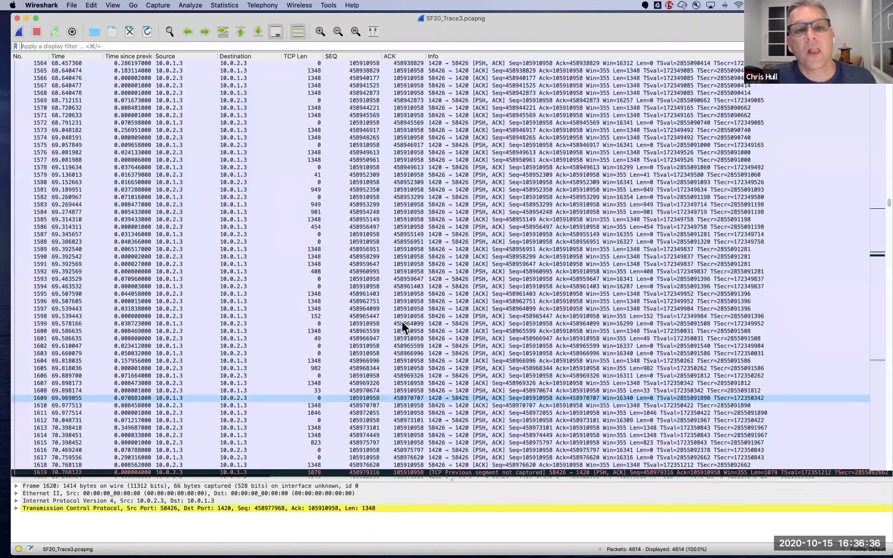
{"action": "scroll", "coordinate": [422, 225], "scroll_direction": "up", "scroll_amount": 2}
{"action": "left_click", "coordinate": [422, 225]}
{"action": "scroll", "coordinate": [422, 226], "scroll_direction": "up", "scroll_amount": 2}
{"action": "scroll", "coordinate": [423, 227], "scroll_direction": "up", "scroll_amount": 2}
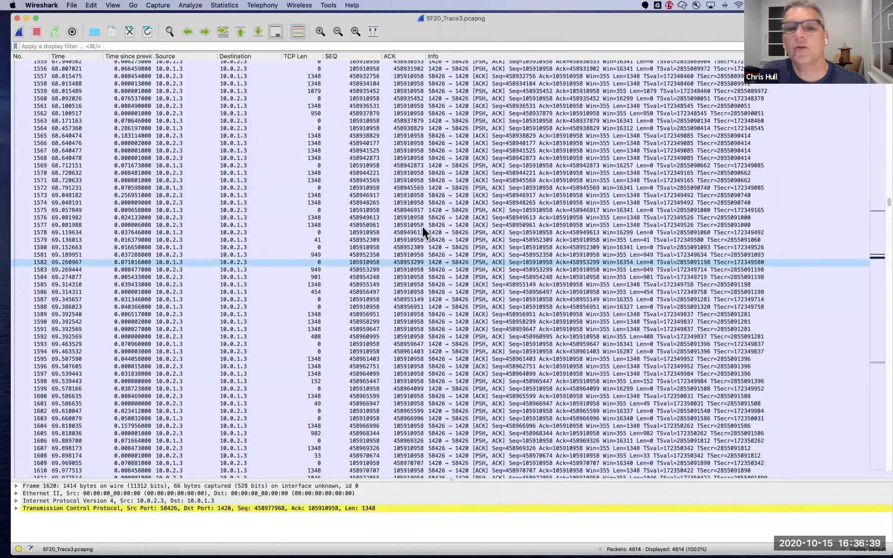
{"action": "scroll", "coordinate": [422, 226], "scroll_direction": "up", "scroll_amount": 5}
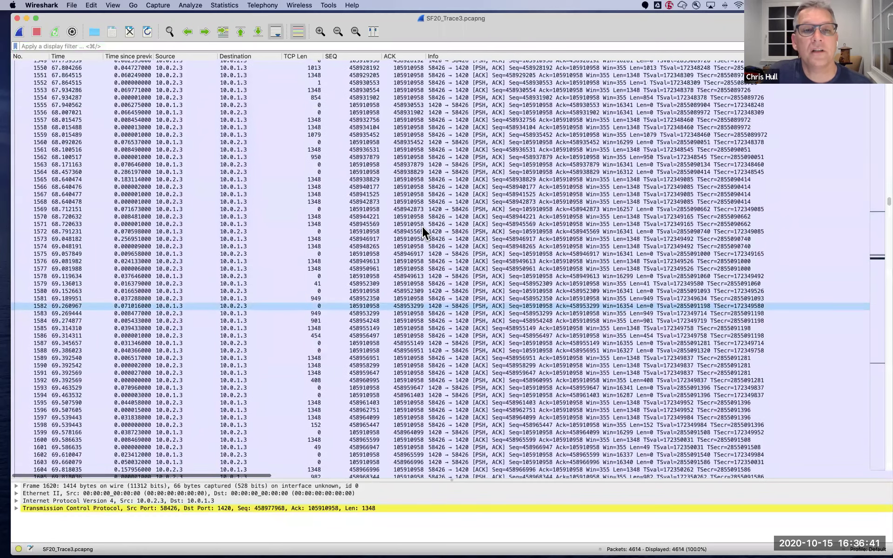
Examine the source and destination of packets 1563 to 1568 to follow the exchange between 10.0.1.3 and 10.0.2.3.
{"action": "left_click", "coordinate": [420, 225]}
{"action": "left_click_drag", "start_coordinate": [155, 174], "coordinate": [165, 187]}
{"action": "left_click", "coordinate": [180, 172]}
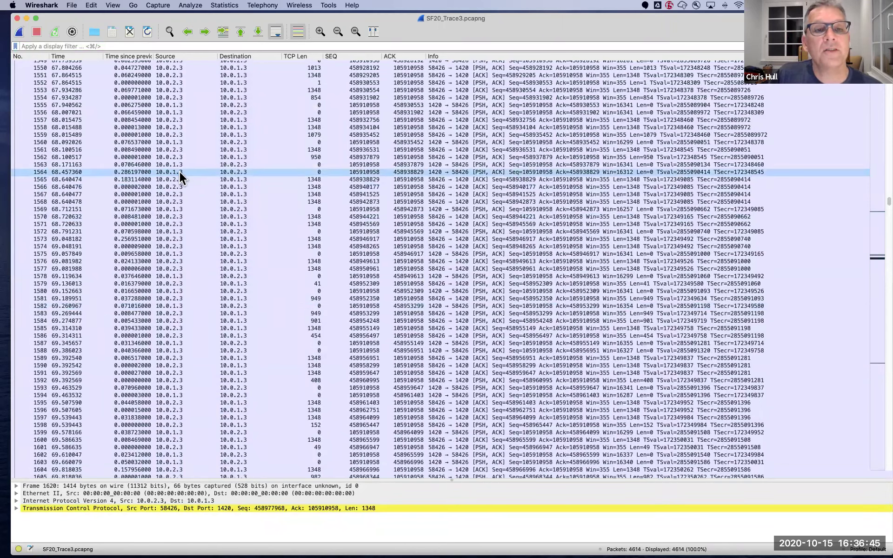
{"action": "left_click", "coordinate": [177, 165]}
{"action": "left_click", "coordinate": [172, 171]}
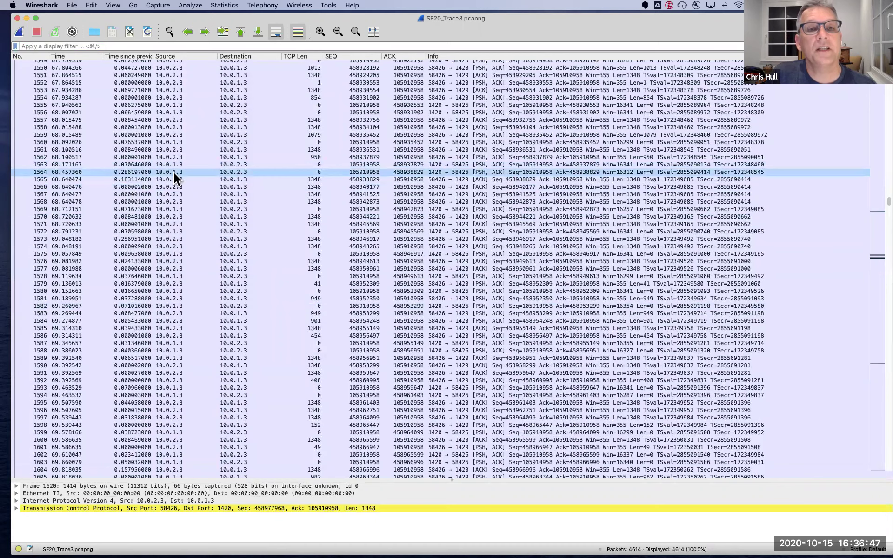
{"action": "key", "text": "Down"}
{"action": "key", "text": "Down"}
{"action": "key", "text": "Down"}
{"action": "key", "text": "Down"}
{"action": "key", "text": "Down"}
{"action": "key", "text": "Down"}
{"action": "key", "text": "Down"}
{"action": "key", "text": "Down"}
{"action": "key", "text": "Down"}
{"action": "left_click", "coordinate": [175, 195]}
{"action": "left_click", "coordinate": [172, 179]}
Compare the TCP lengths of the data segments and the ACKs between them in packets 1565 to 1583.
{"action": "left_click", "coordinate": [316, 187]}
{"action": "left_click", "coordinate": [315, 194]}
{"action": "left_click", "coordinate": [314, 180]}
{"action": "left_click", "coordinate": [315, 187]}
{"action": "left_click", "coordinate": [315, 194]}
{"action": "left_click", "coordinate": [314, 199]}
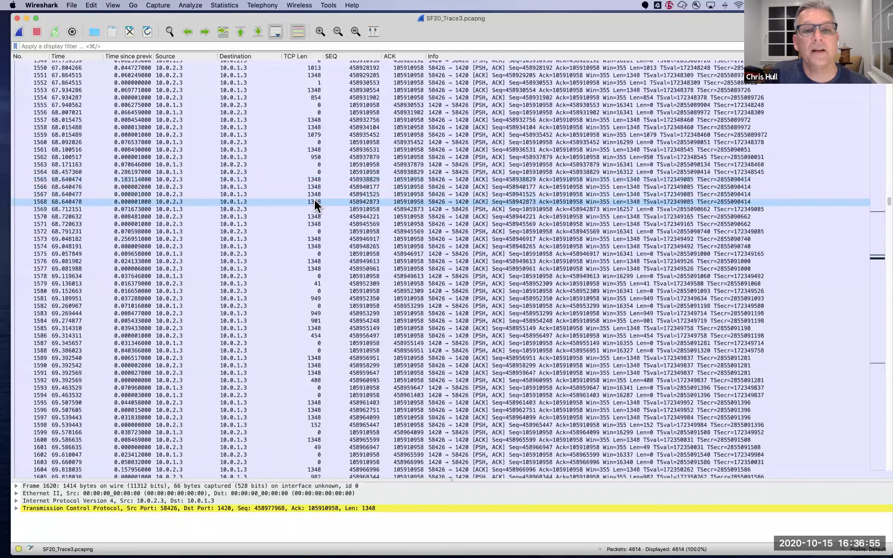
{"action": "left_click", "coordinate": [315, 215]}
{"action": "left_click", "coordinate": [321, 210]}
{"action": "left_click", "coordinate": [312, 222]}
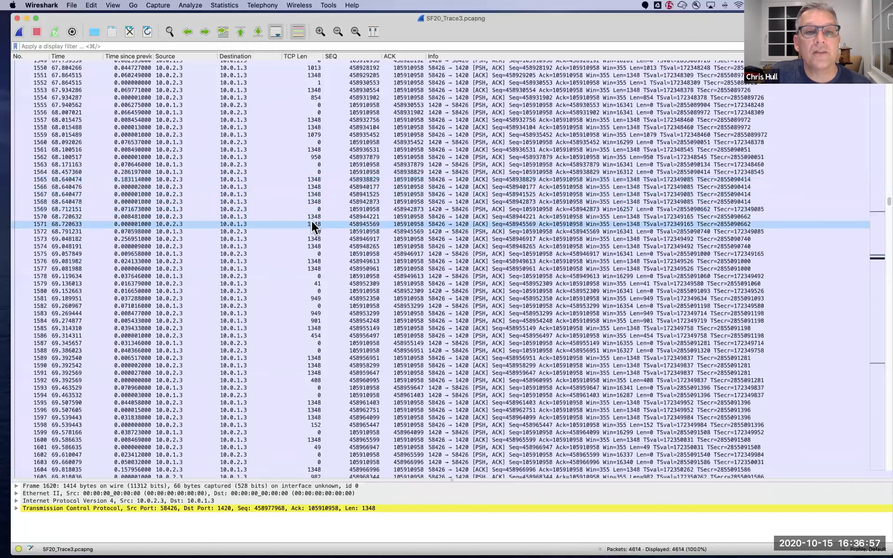
{"action": "left_click", "coordinate": [314, 231]}
{"action": "left_click", "coordinate": [314, 239]}
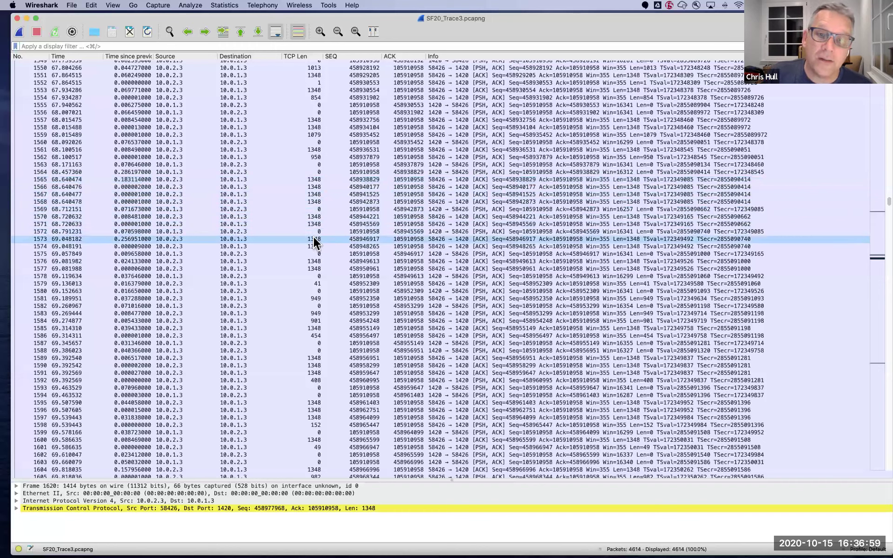
{"action": "left_click", "coordinate": [313, 244]}
{"action": "left_click", "coordinate": [311, 253]}
{"action": "left_click", "coordinate": [311, 259]}
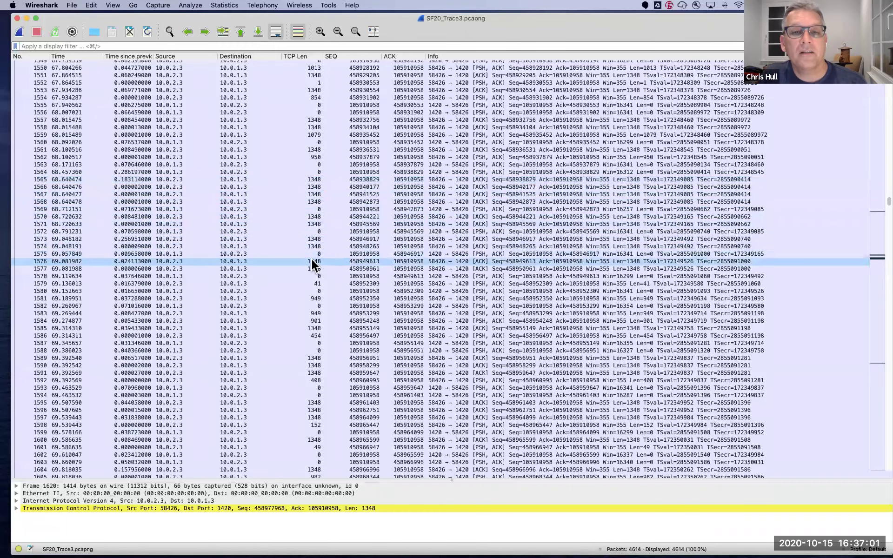
{"action": "left_click", "coordinate": [315, 269]}
{"action": "left_click", "coordinate": [317, 284]}
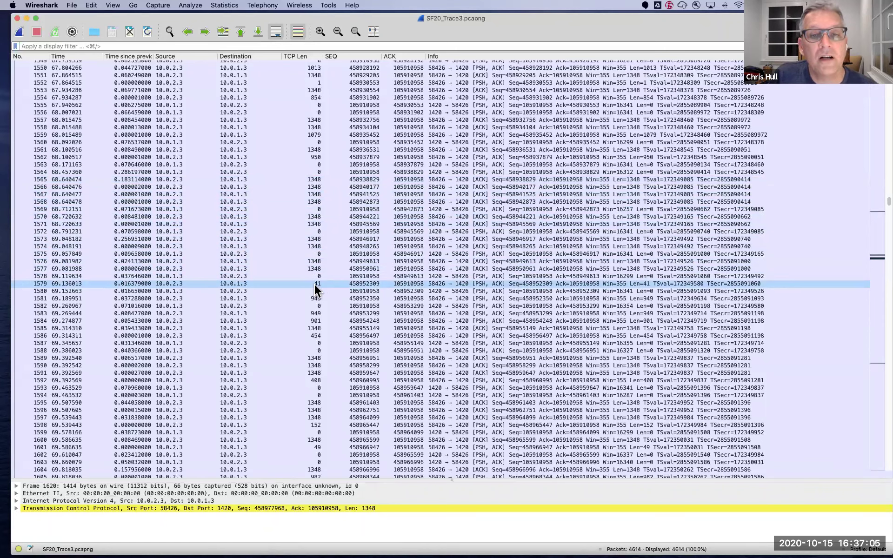
{"action": "left_click", "coordinate": [314, 291]}
{"action": "left_click", "coordinate": [314, 303]}
{"action": "left_click", "coordinate": [314, 298]}
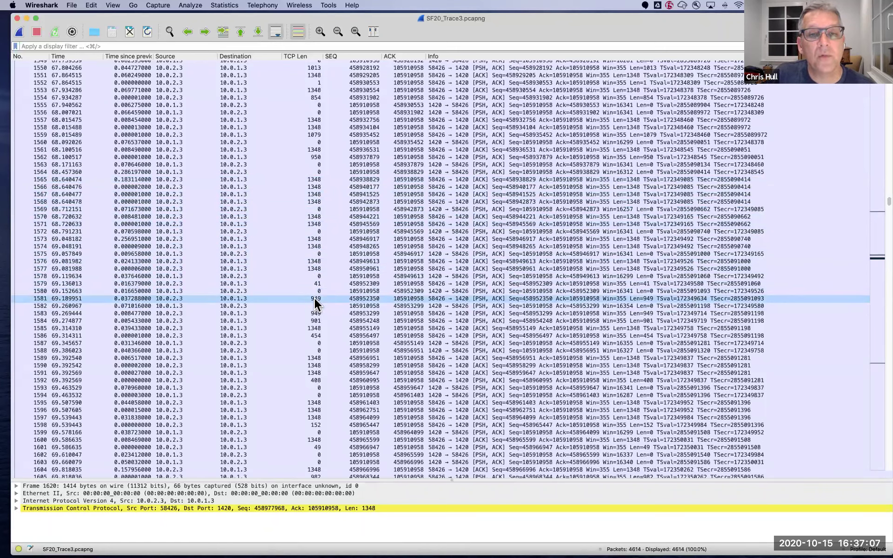
{"action": "left_click", "coordinate": [314, 313]}
{"action": "left_click_drag", "start_coordinate": [314, 313], "coordinate": [314, 231]}
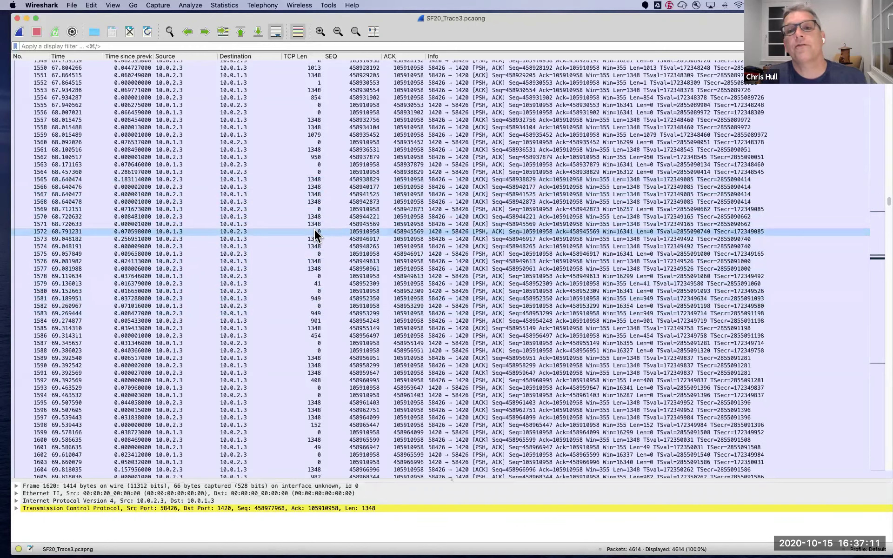
Review the TCP lengths of the packets leading up to the uncaptured-segment packet 1619.
{"action": "left_click_drag", "start_coordinate": [313, 228], "coordinate": [315, 424]}
{"action": "scroll", "coordinate": [314, 428], "scroll_direction": "down", "scroll_amount": 2}
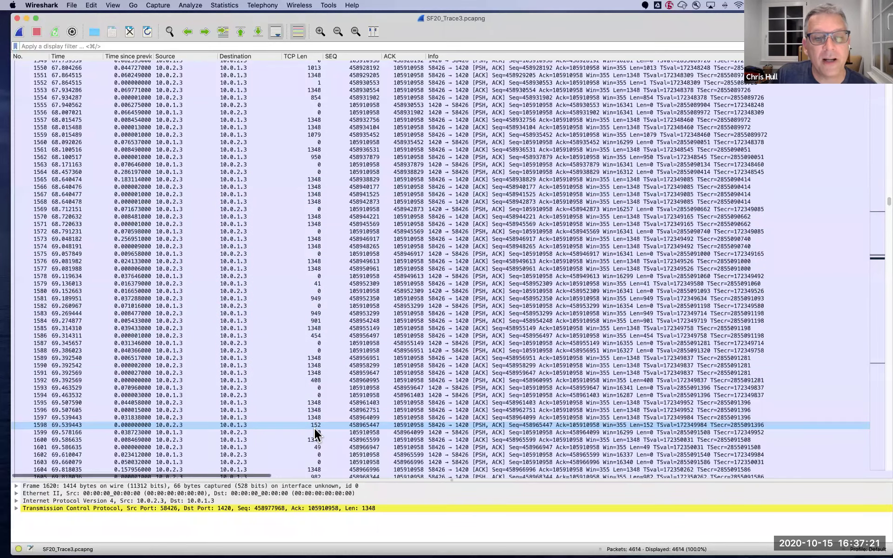
{"action": "scroll", "coordinate": [321, 411], "scroll_direction": "down", "scroll_amount": 10}
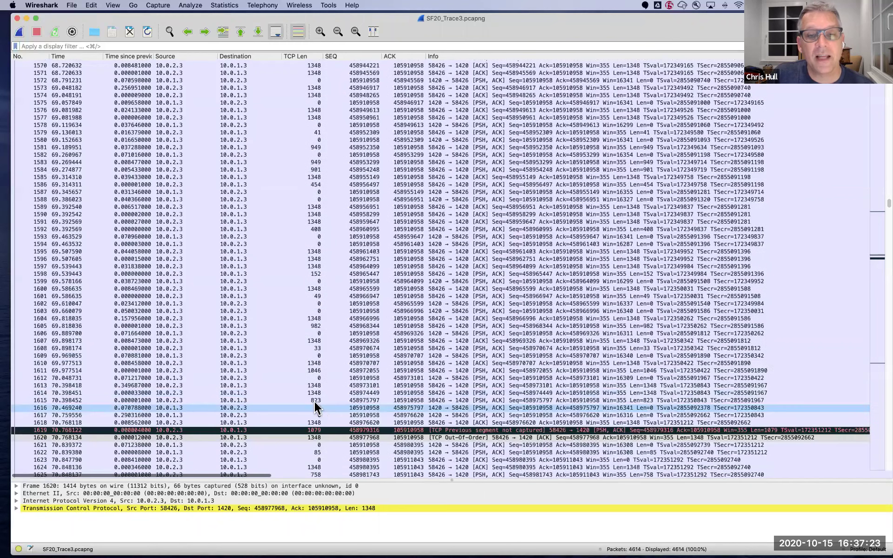
{"action": "left_click", "coordinate": [315, 393]}
{"action": "left_click", "coordinate": [317, 402]}
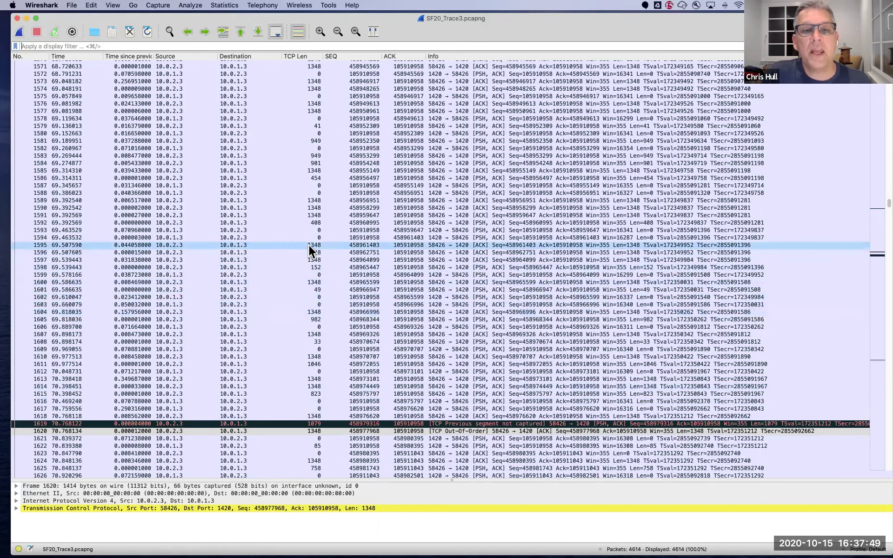
Locate the group of duplicate ACKs and the retransmission in packets 1805 to 1825.
{"action": "scroll", "coordinate": [311, 349], "scroll_direction": "down", "scroll_amount": 3}
{"action": "scroll", "coordinate": [311, 348], "scroll_direction": "down", "scroll_amount": 10}
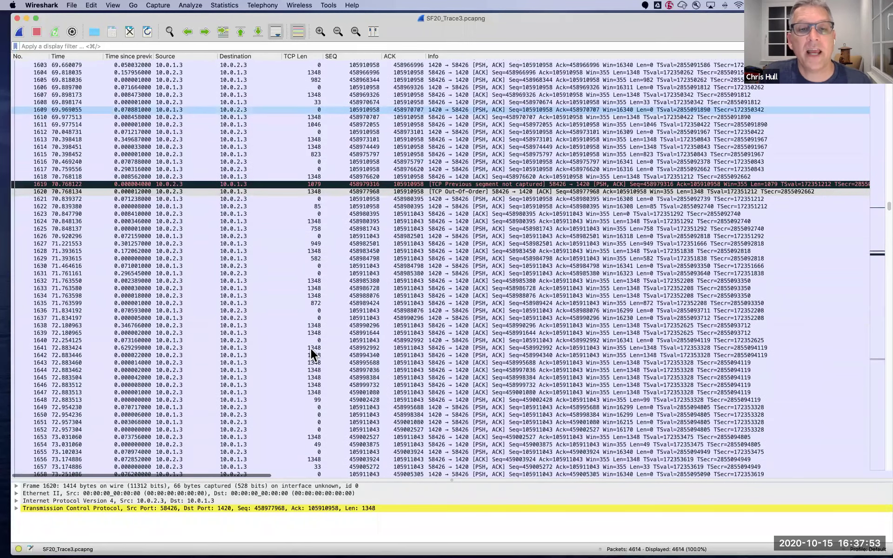
{"action": "scroll", "coordinate": [311, 348], "scroll_direction": "down", "scroll_amount": 15}
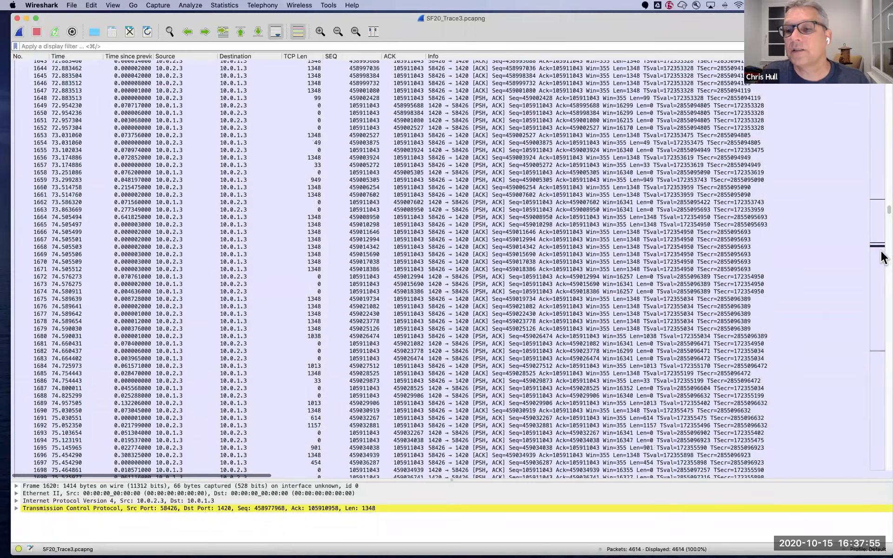
{"action": "scroll", "coordinate": [805, 249], "scroll_direction": "down", "scroll_amount": 20}
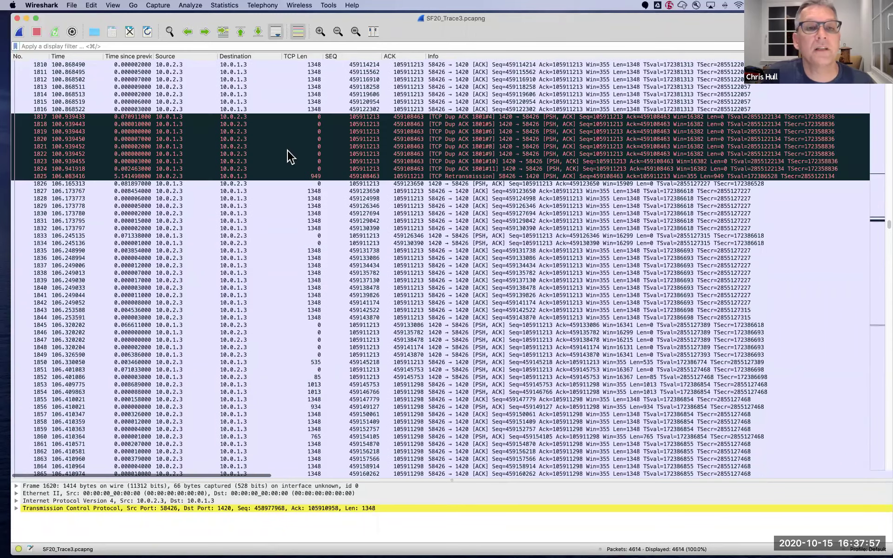
{"action": "scroll", "coordinate": [289, 156], "scroll_direction": "up", "scroll_amount": 3}
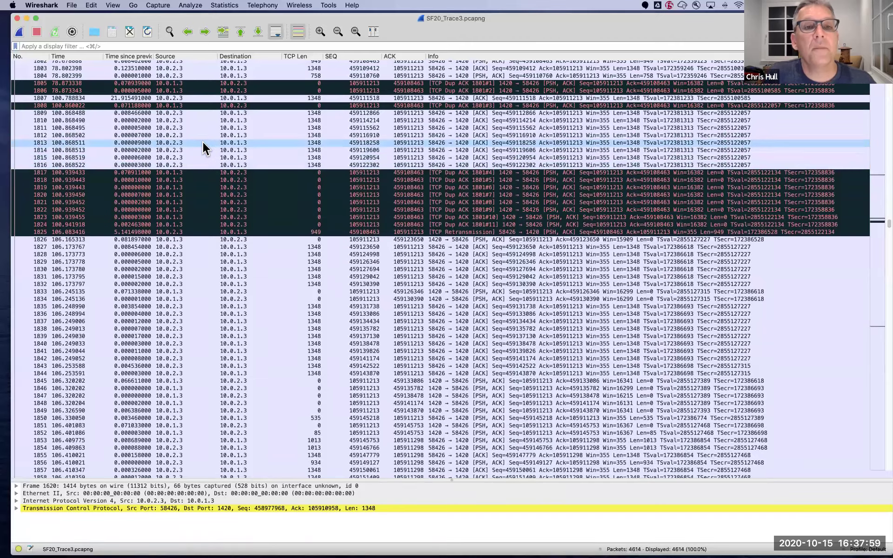
{"action": "scroll", "coordinate": [202, 144], "scroll_direction": "up", "scroll_amount": 3}
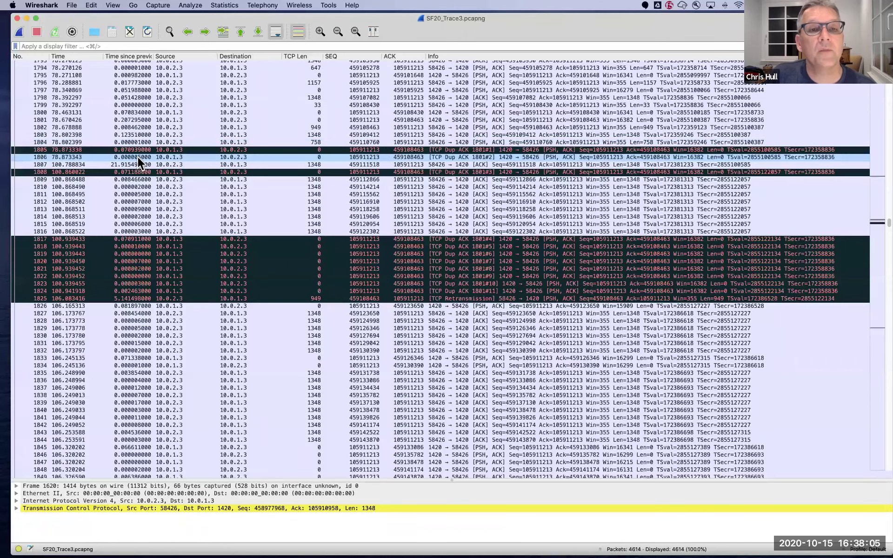
Set packet 1804, just before the first duplicate ACK, as the time reference.
{"action": "left_click", "coordinate": [68, 140]}
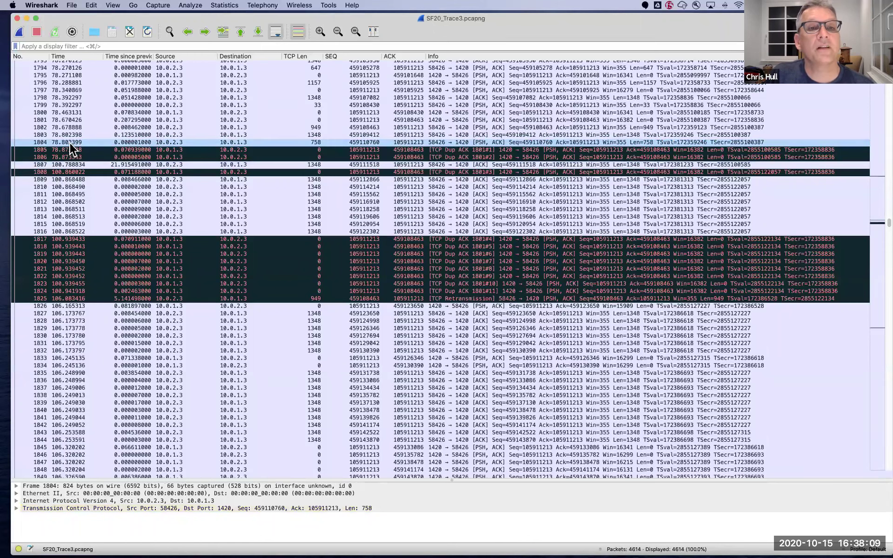
{"action": "left_click", "coordinate": [90, 6]}
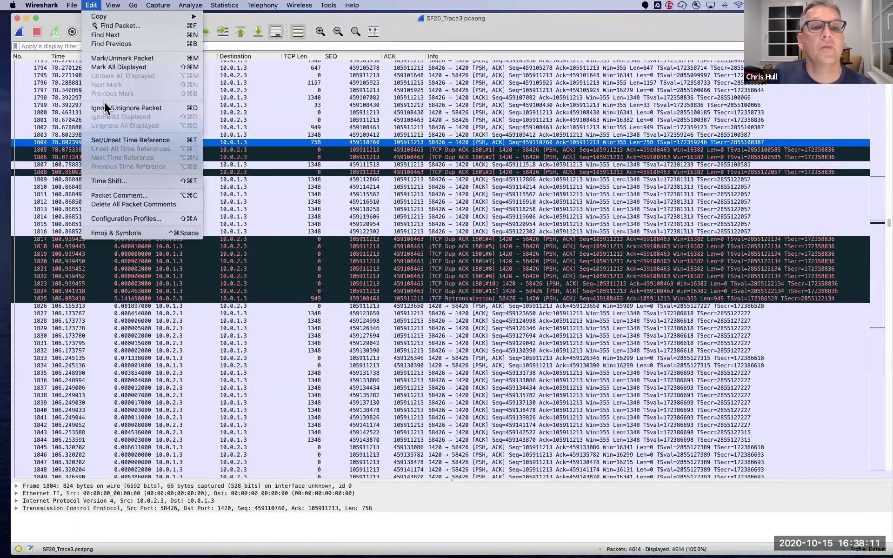
{"action": "left_click", "coordinate": [111, 140]}
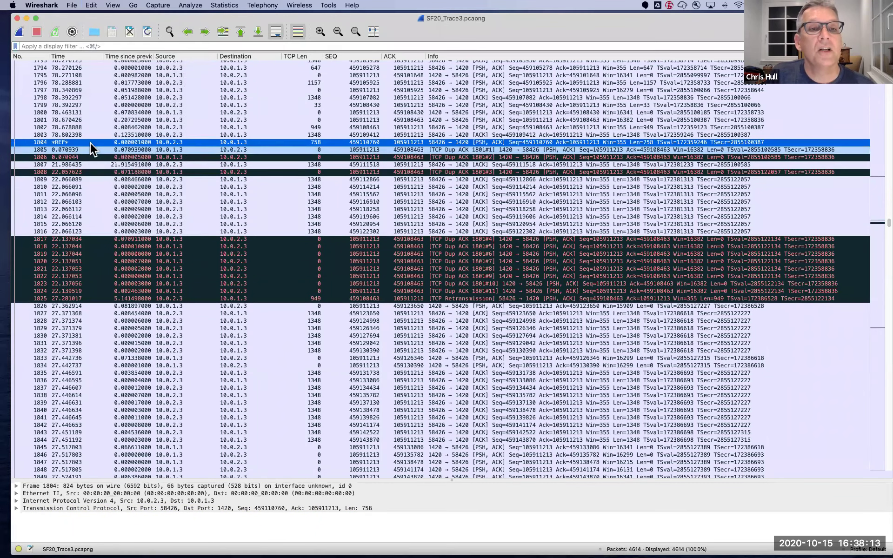
{"action": "left_click", "coordinate": [177, 144]}
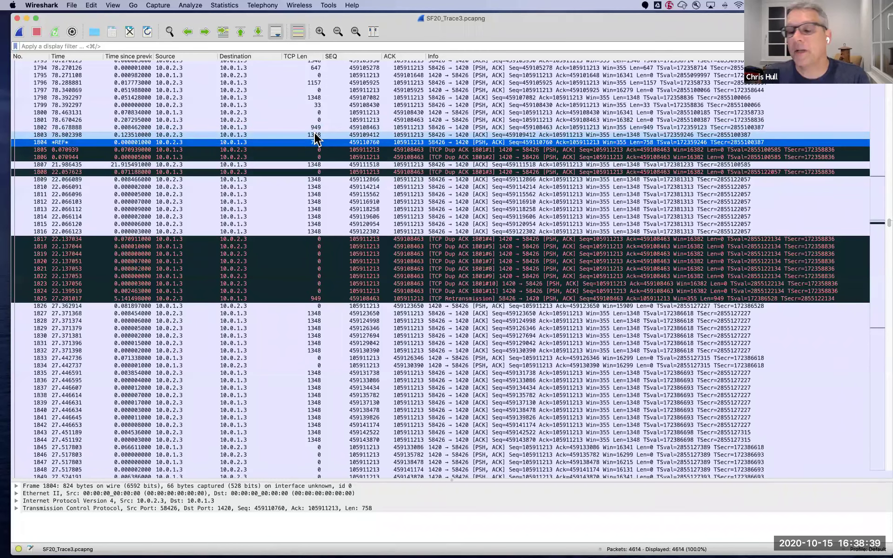
Examine the duplicate ACKs after the time reference and select the retransmission packet 1825 to check its timing.
{"action": "scroll", "coordinate": [316, 135], "scroll_direction": "up", "scroll_amount": 2}
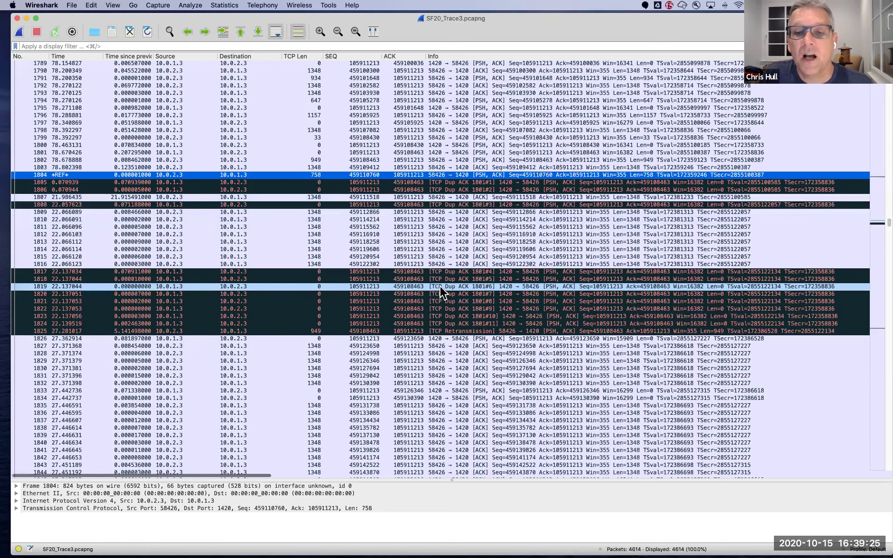
{"action": "scroll", "coordinate": [440, 285], "scroll_direction": "down", "scroll_amount": 5}
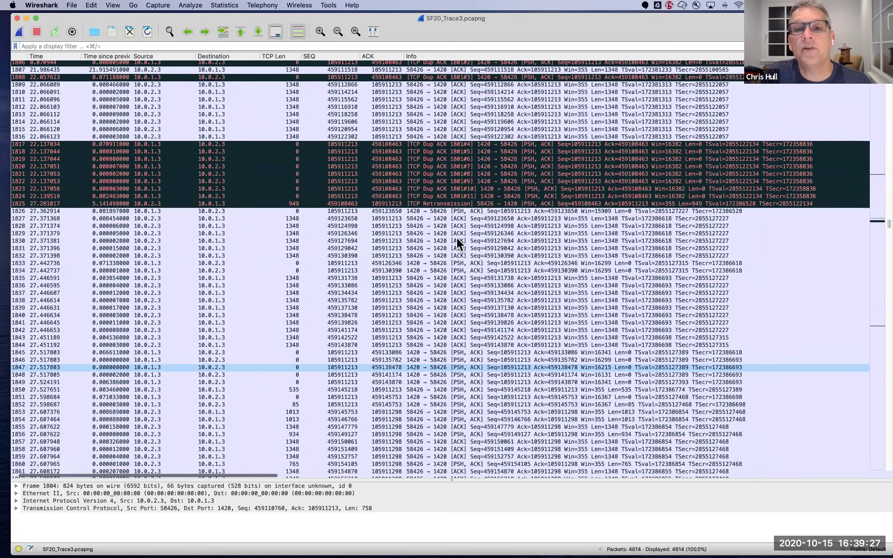
{"action": "scroll", "coordinate": [456, 239], "scroll_direction": "up", "scroll_amount": 4}
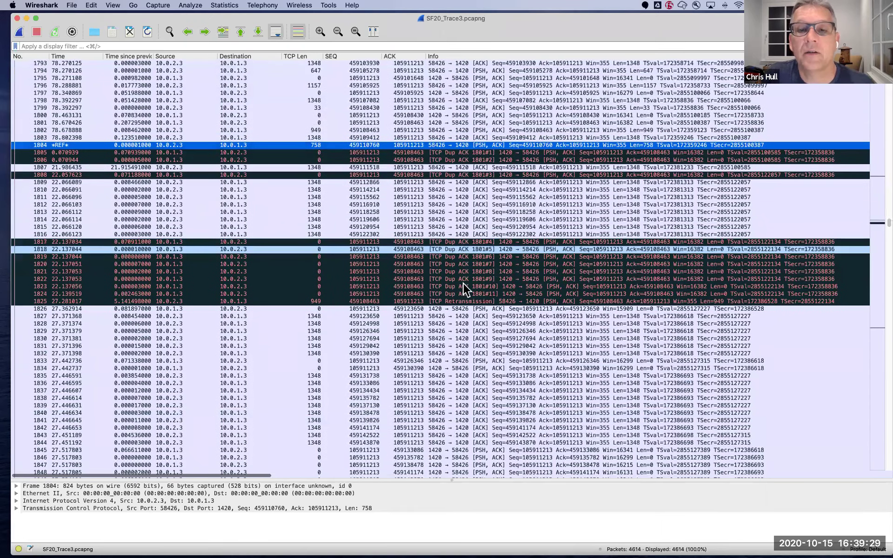
{"action": "left_click", "coordinate": [459, 294]}
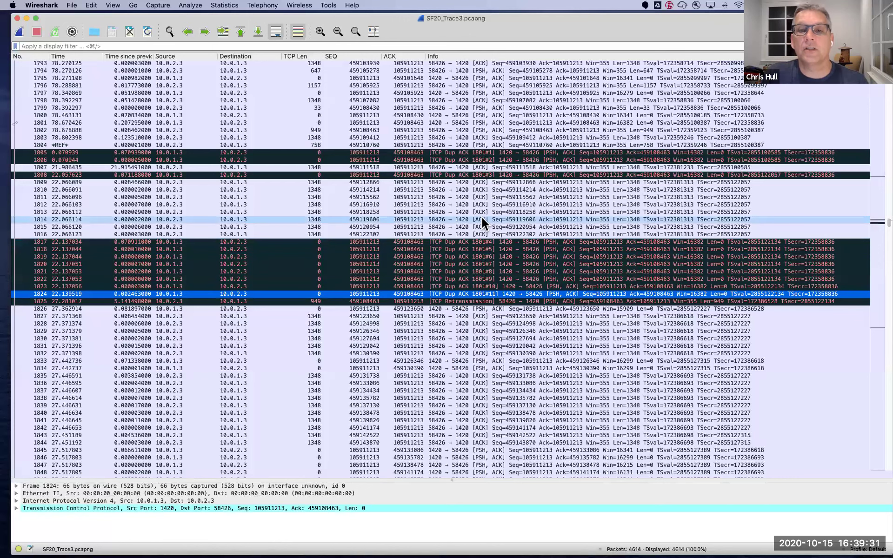
{"action": "scroll", "coordinate": [482, 218], "scroll_direction": "up", "scroll_amount": 1}
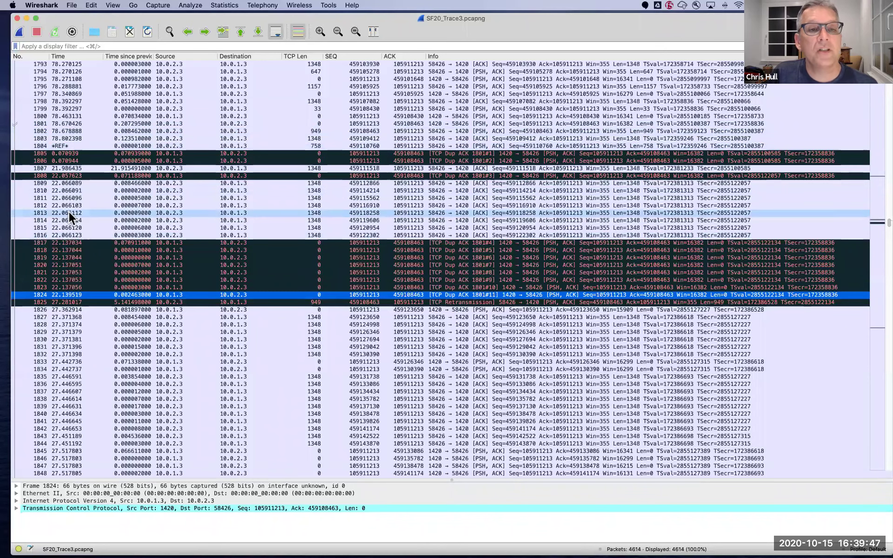
{"action": "left_click", "coordinate": [66, 309]}
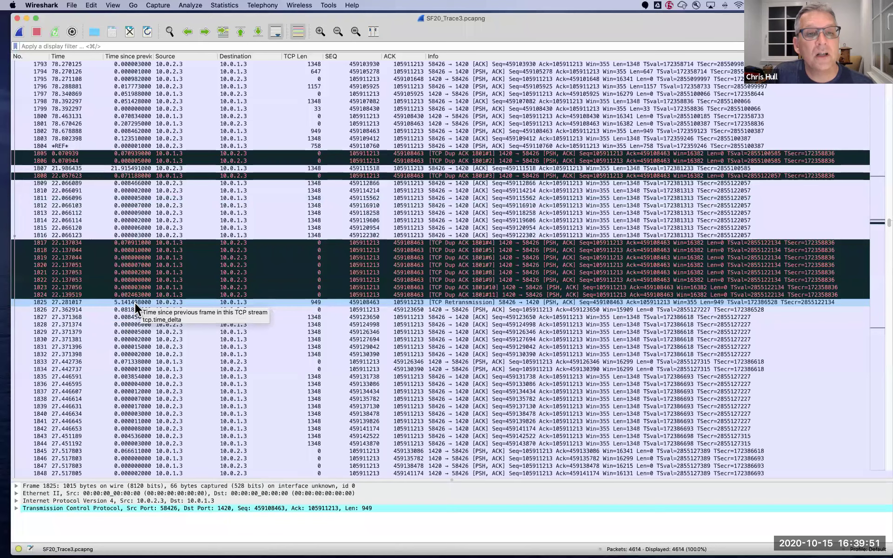
{"action": "left_click", "coordinate": [78, 303]}
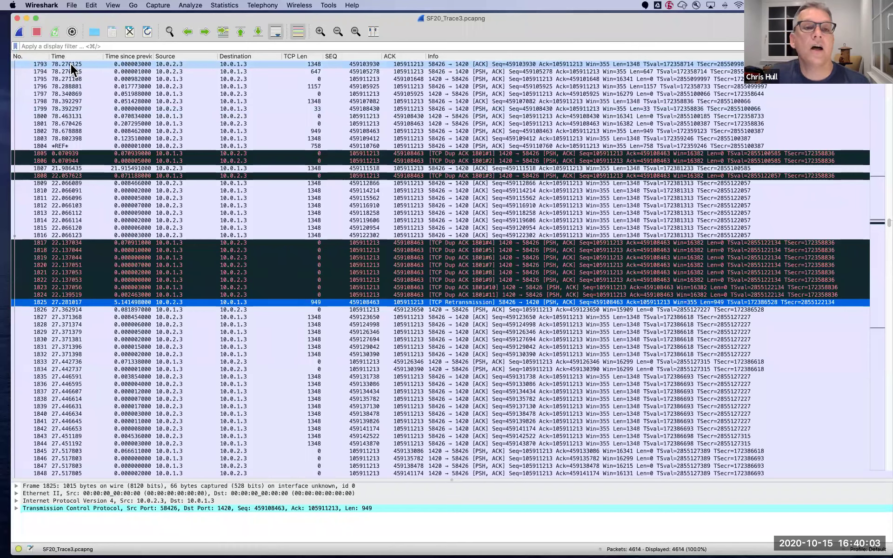
Switch the time display format to Time of Day and return it to Seconds Since Beginning of Capture.
{"action": "left_click", "coordinate": [112, 5]}
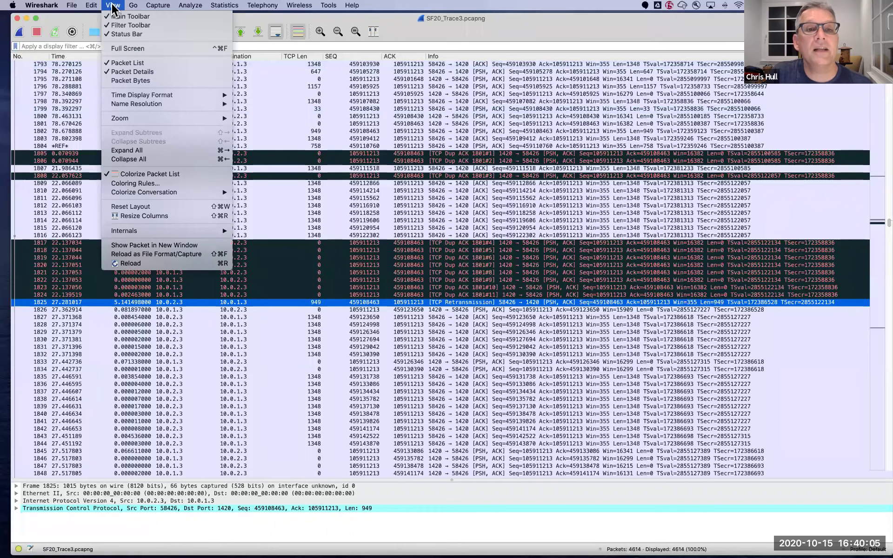
{"action": "mouse_move", "coordinate": [127, 95]}
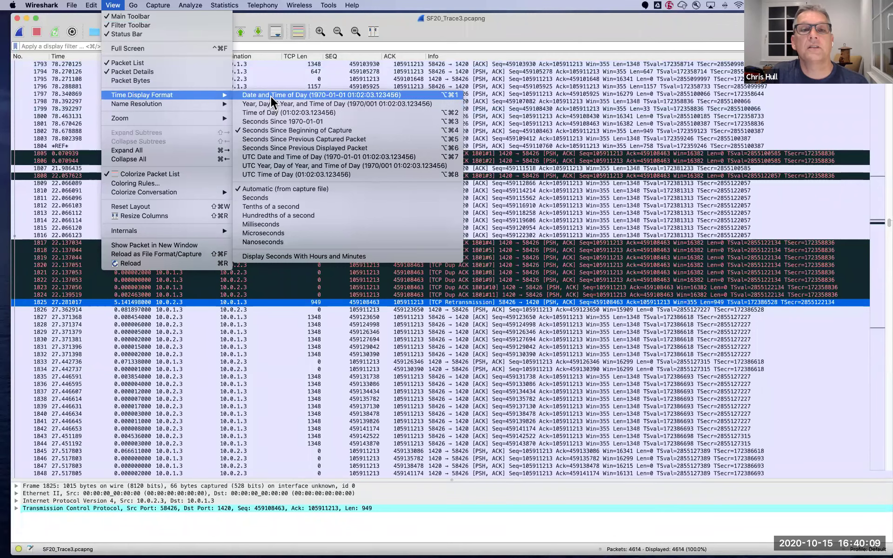
{"action": "left_click", "coordinate": [271, 113]}
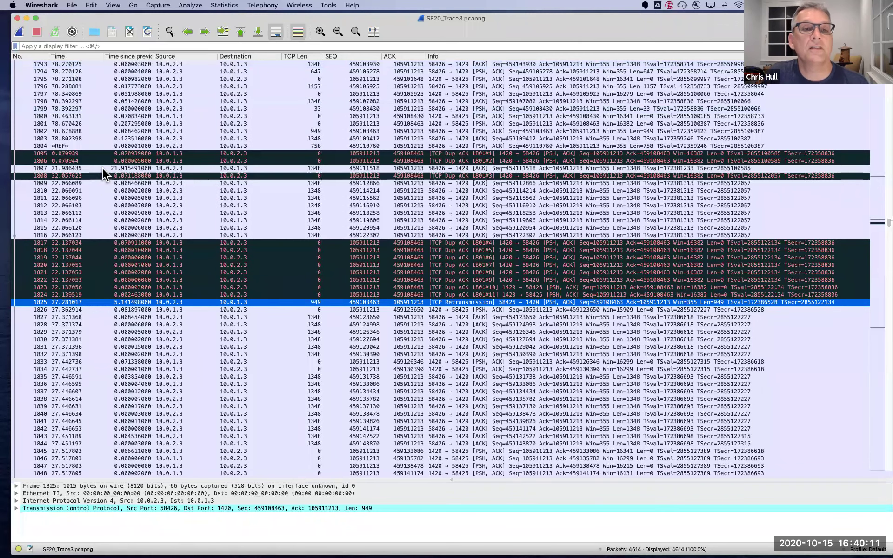
{"action": "left_click", "coordinate": [112, 5]}
{"action": "mouse_move", "coordinate": [139, 95]}
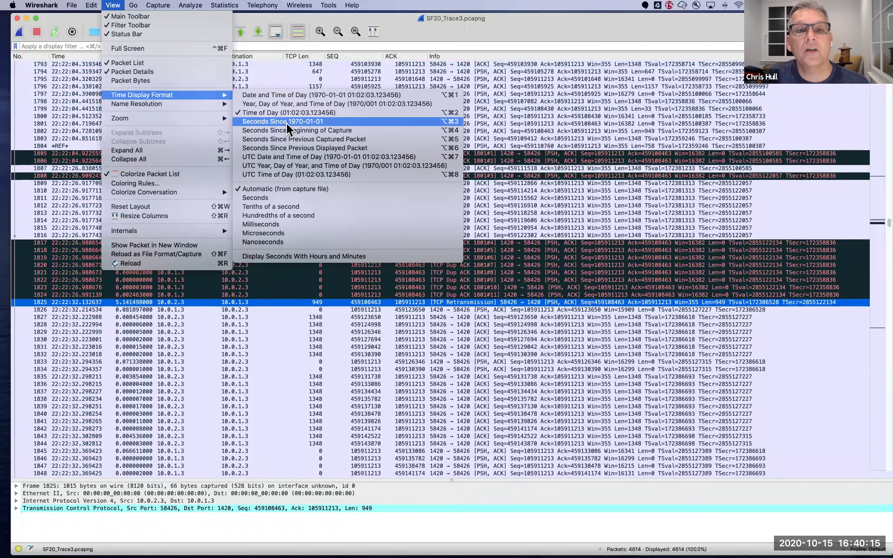
{"action": "left_click", "coordinate": [74, 131]}
{"action": "key", "text": "super+alt+4"}
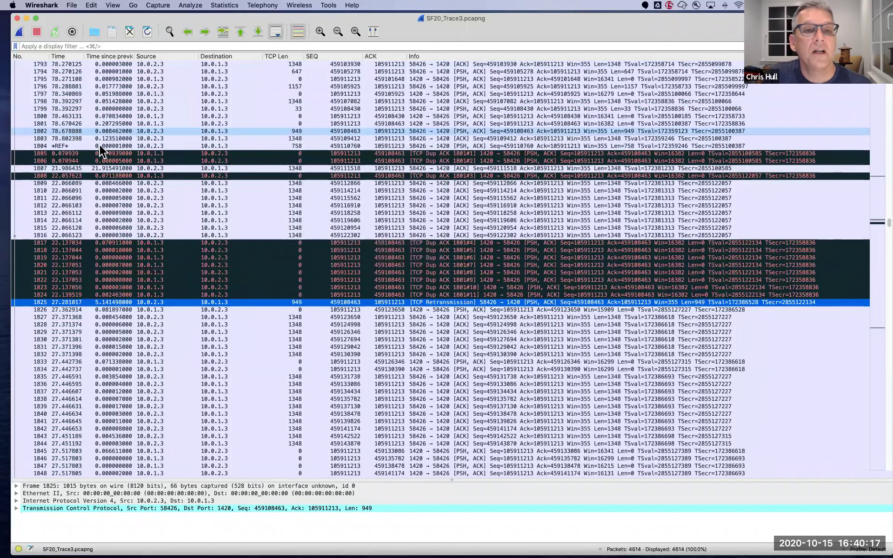
Sort the packet list by time since previous frame in the TCP stream, in descending order.
{"action": "left_click", "coordinate": [117, 54]}
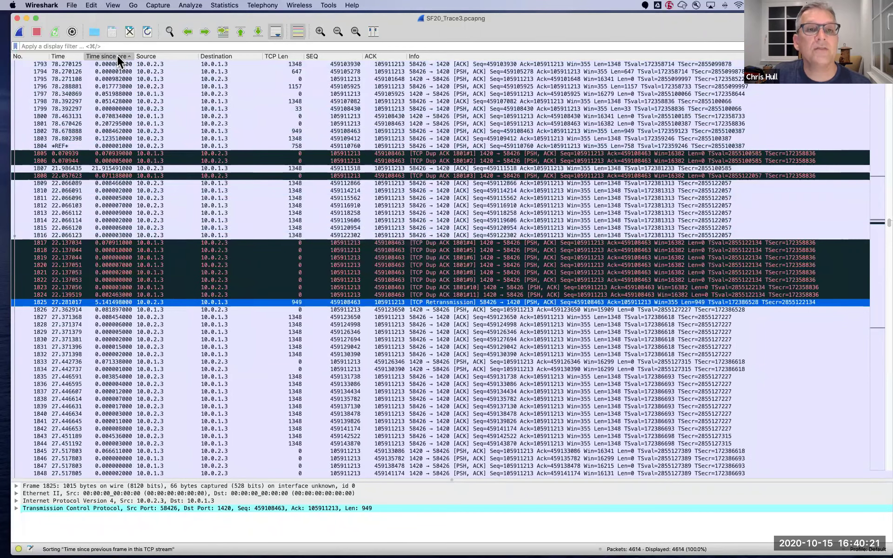
{"action": "left_click", "coordinate": [116, 53]}
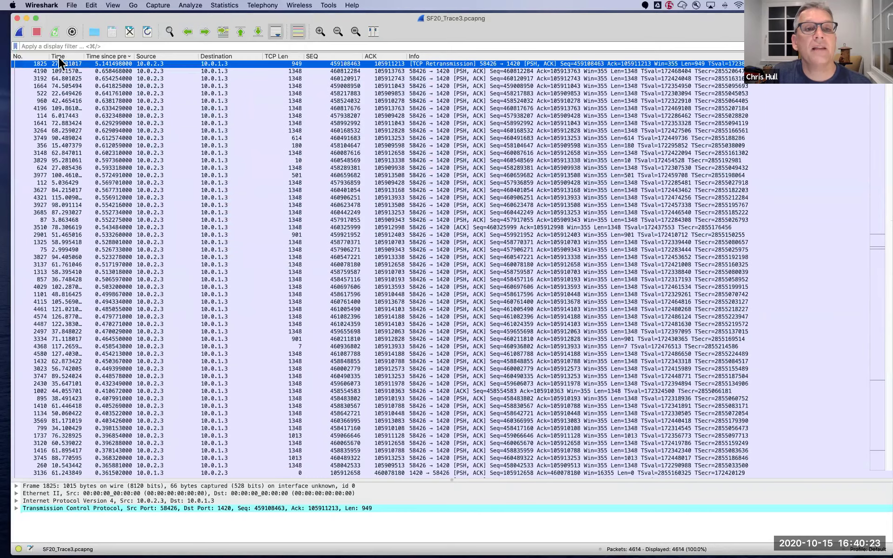
Sort the packet list by packet number and examine the duplicate ACKs and recovery packets around retransmission 1825.
{"action": "left_click", "coordinate": [27, 55]}
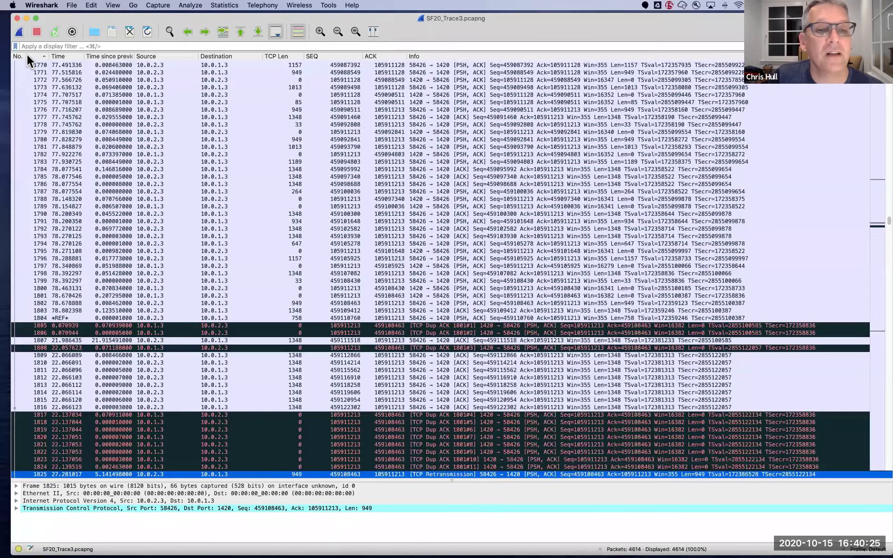
{"action": "scroll", "coordinate": [30, 179], "scroll_direction": "down", "scroll_amount": 3}
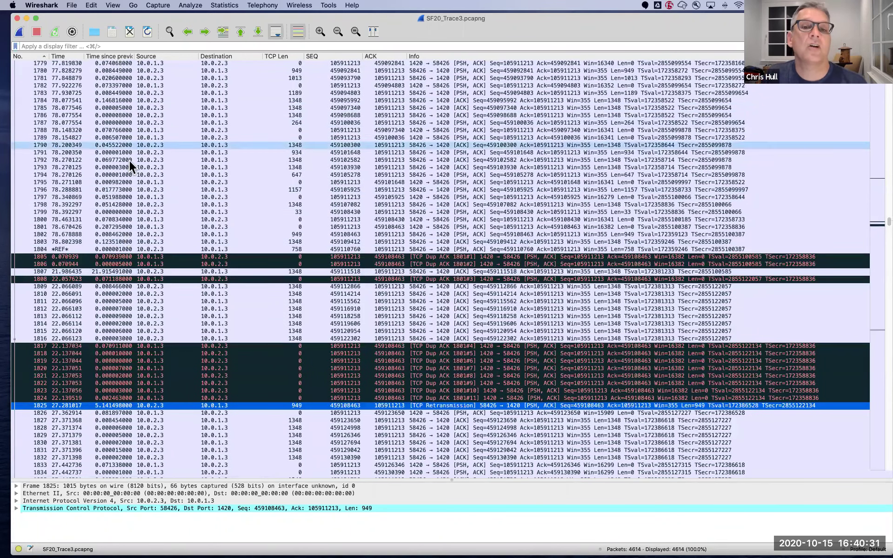
{"action": "scroll", "coordinate": [124, 204], "scroll_direction": "down", "scroll_amount": 1}
{"action": "scroll", "coordinate": [125, 205], "scroll_direction": "down", "scroll_amount": 2}
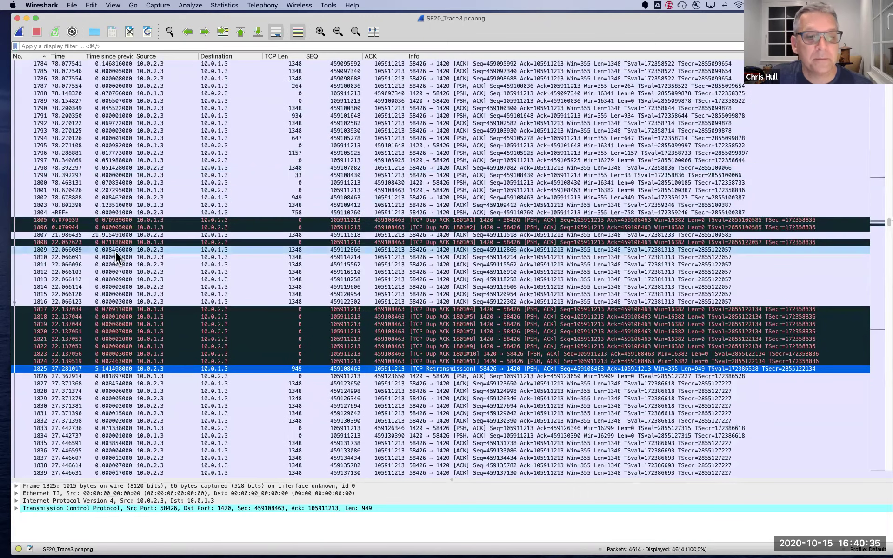
{"action": "scroll", "coordinate": [115, 252], "scroll_direction": "down", "scroll_amount": 3}
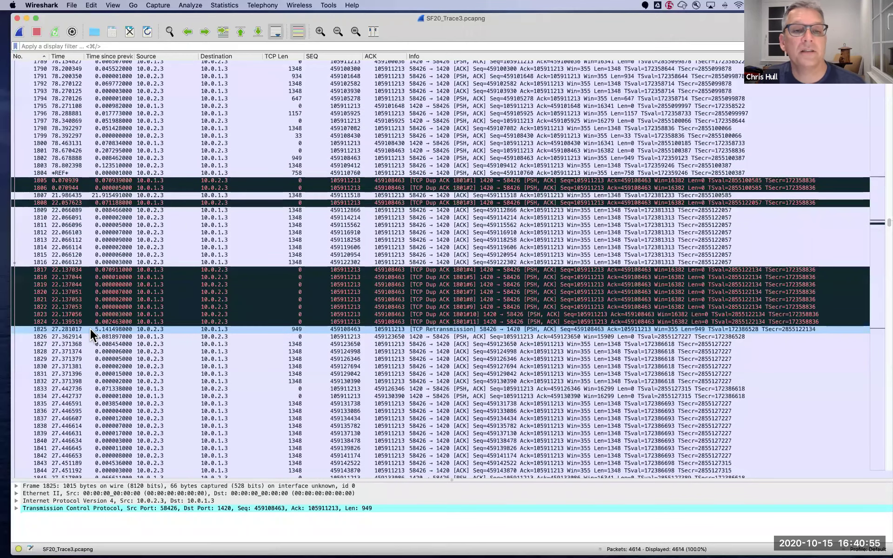
{"action": "scroll", "coordinate": [91, 326], "scroll_direction": "down", "scroll_amount": 2}
{"action": "scroll", "coordinate": [91, 326], "scroll_direction": "down", "scroll_amount": 1}
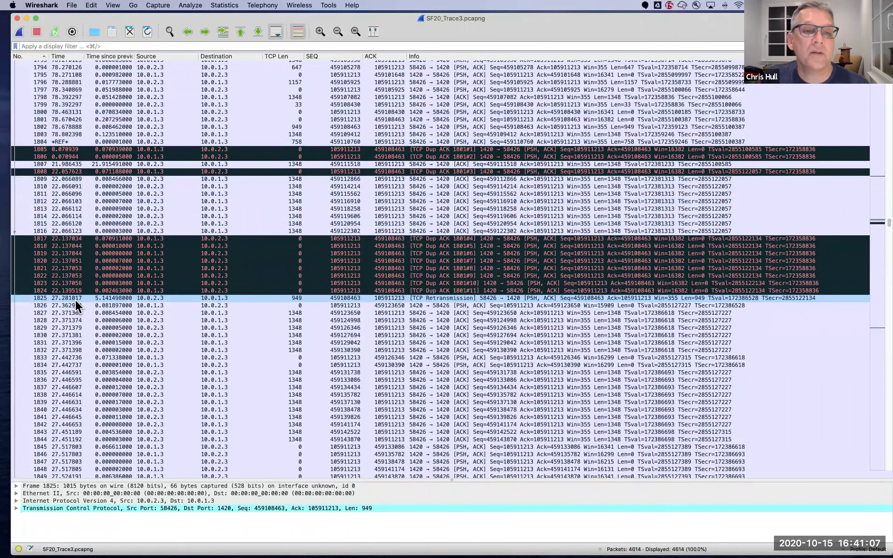
{"action": "scroll", "coordinate": [149, 325], "scroll_direction": "down", "scroll_amount": 2}
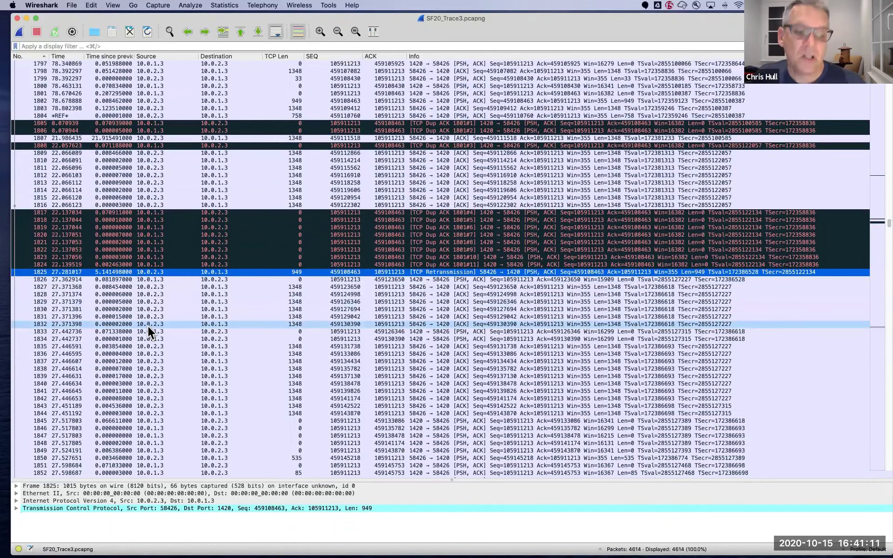
{"action": "scroll", "coordinate": [182, 325], "scroll_direction": "up", "scroll_amount": 3}
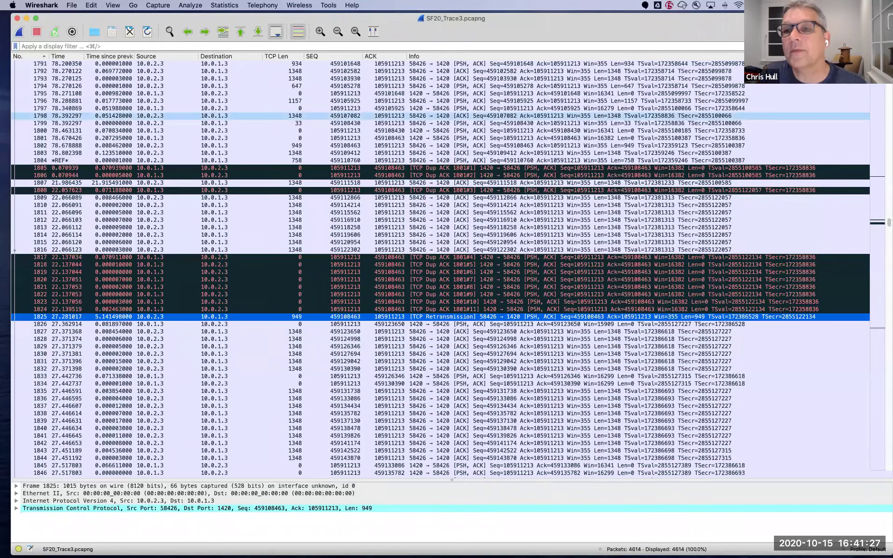
Filter the packet list with tcp.analysis.flags to isolate the flagged TCP events.
{"action": "type", "text": "tcp.analysis.flags"}
{"action": "key", "text": "Return"}
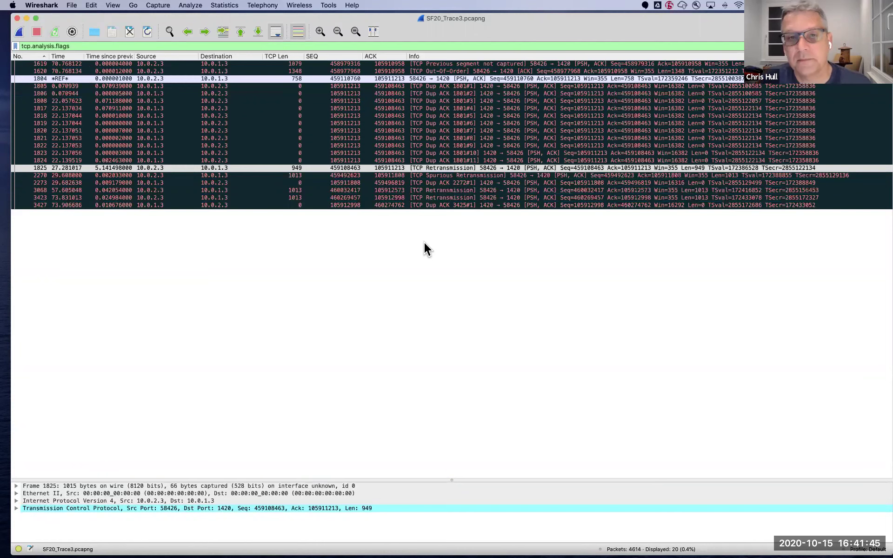
Open the I/O graph for the filtered trace and turn on its time-of-day axis.
{"action": "left_click", "coordinate": [225, 6]}
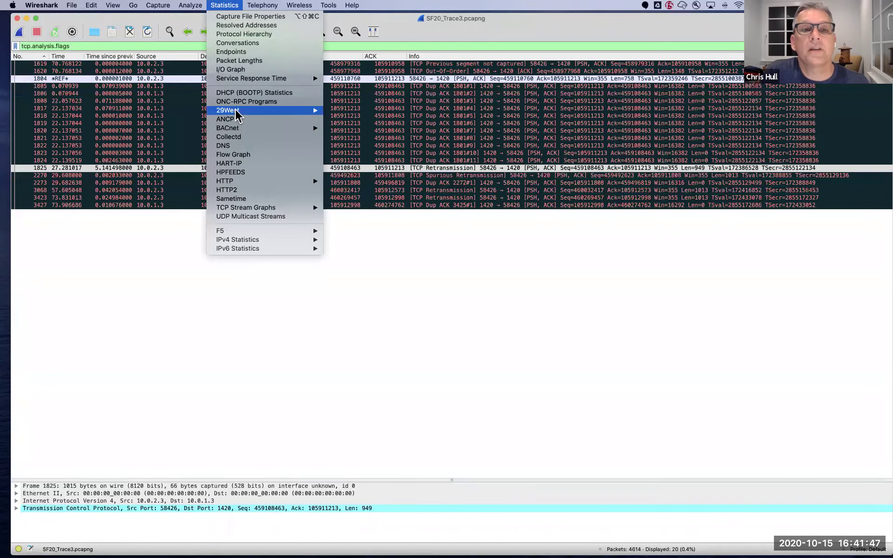
{"action": "left_click", "coordinate": [230, 69]}
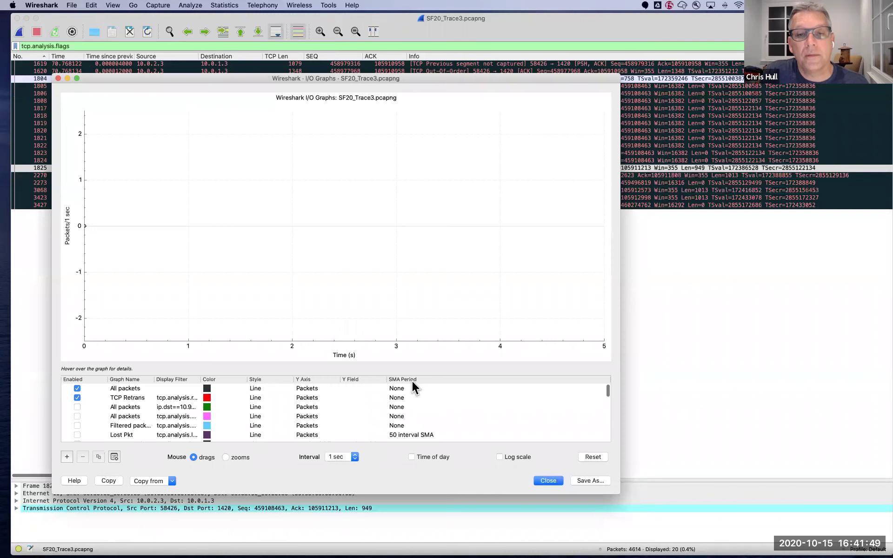
{"action": "left_click", "coordinate": [411, 457]}
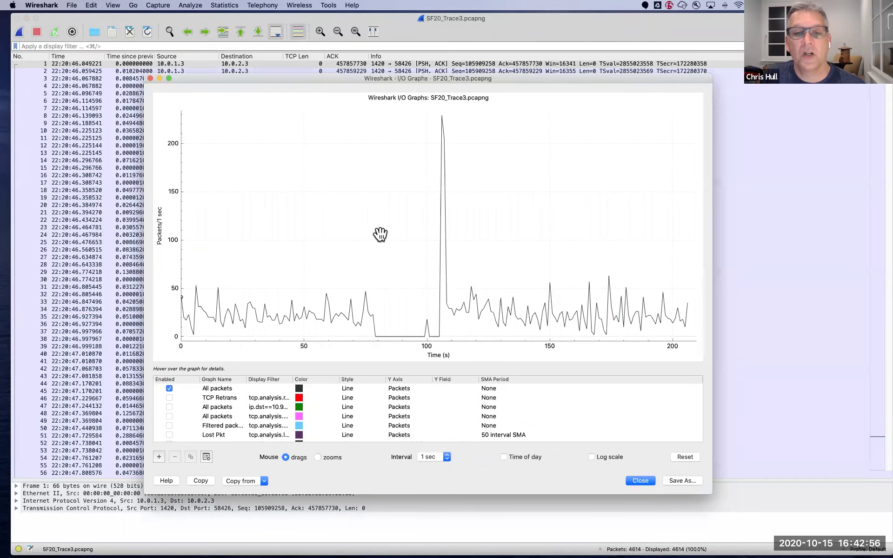
Plot the TCP Retrans series briefly, hide it again, and show the all-packets graph by time of day.
{"action": "left_click", "coordinate": [168, 398]}
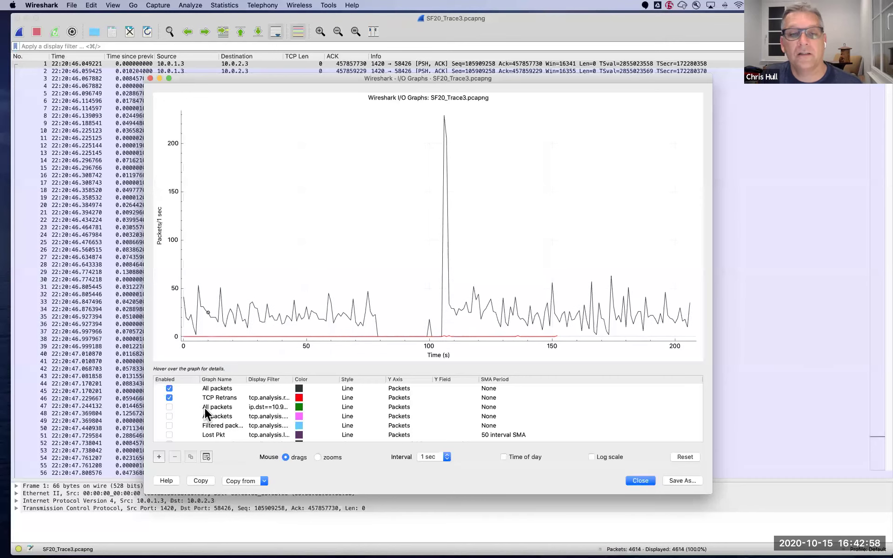
{"action": "left_click", "coordinate": [168, 397]}
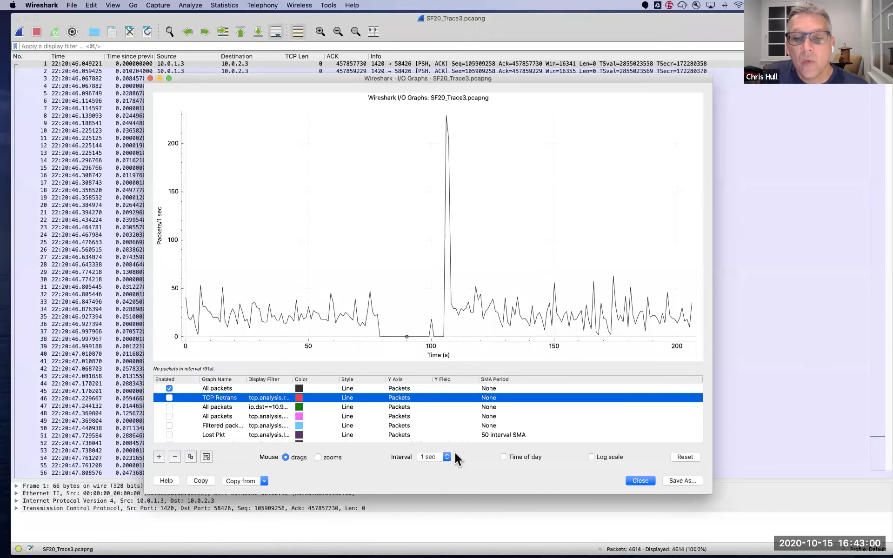
{"action": "left_click", "coordinate": [504, 457]}
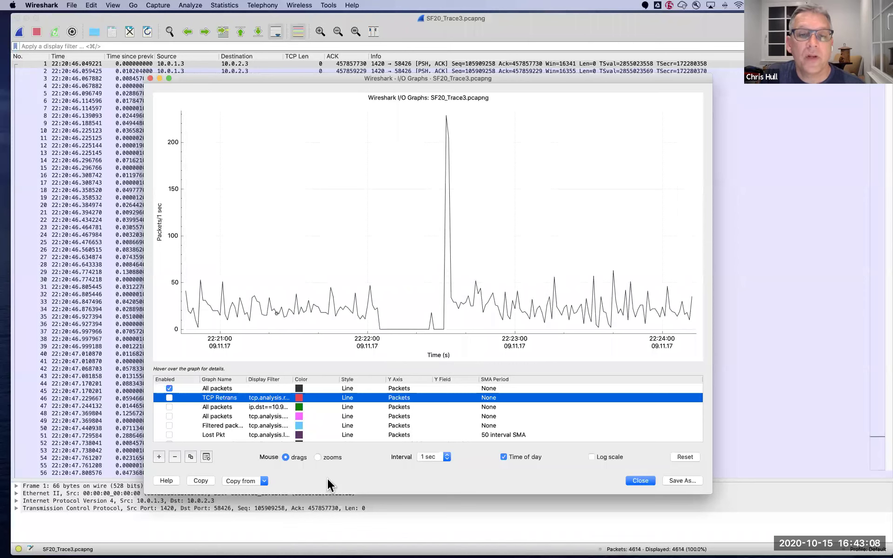
Zoom the I/O graph into the outage and traffic spike between about 22:22:00 and 22:22:45, and close the graph.
{"action": "left_click", "coordinate": [318, 457]}
{"action": "left_click_drag", "start_coordinate": [363, 149], "coordinate": [480, 331]}
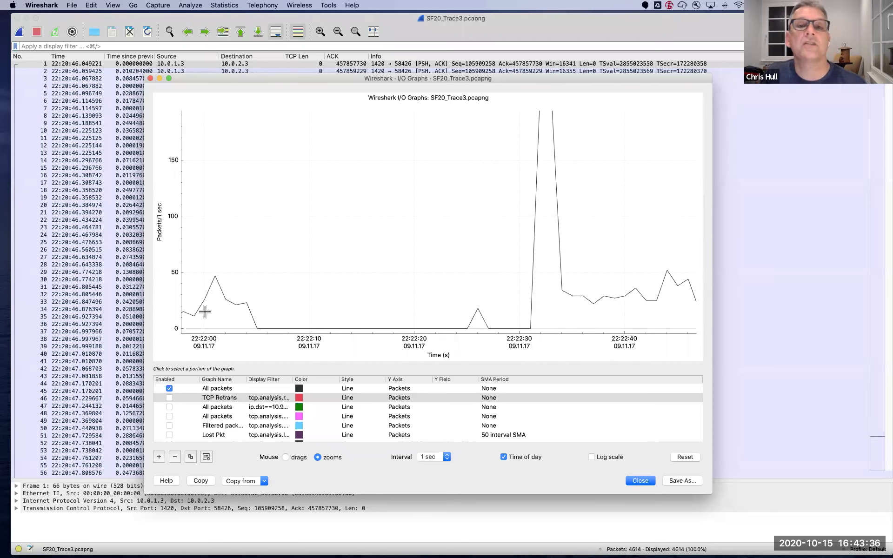
{"action": "left_click", "coordinate": [640, 480]}
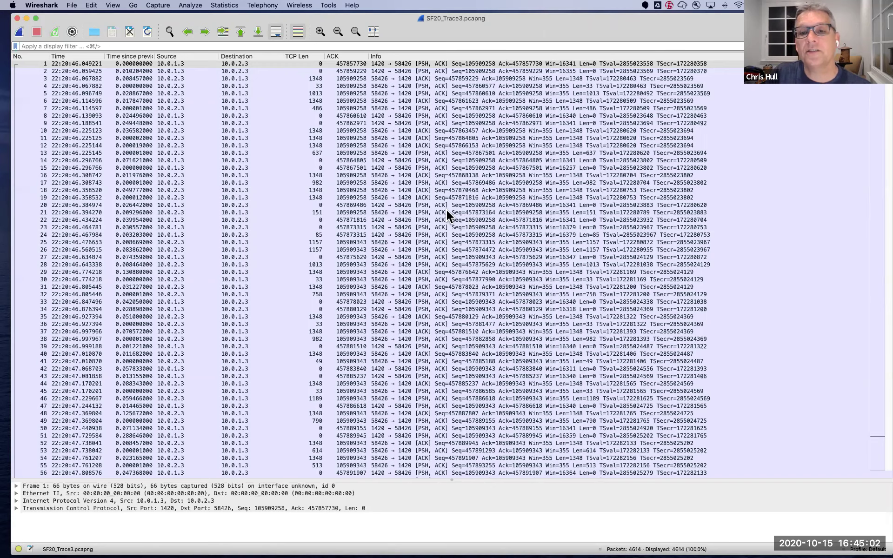
{"action": "key", "text": "ctrl+Right"}
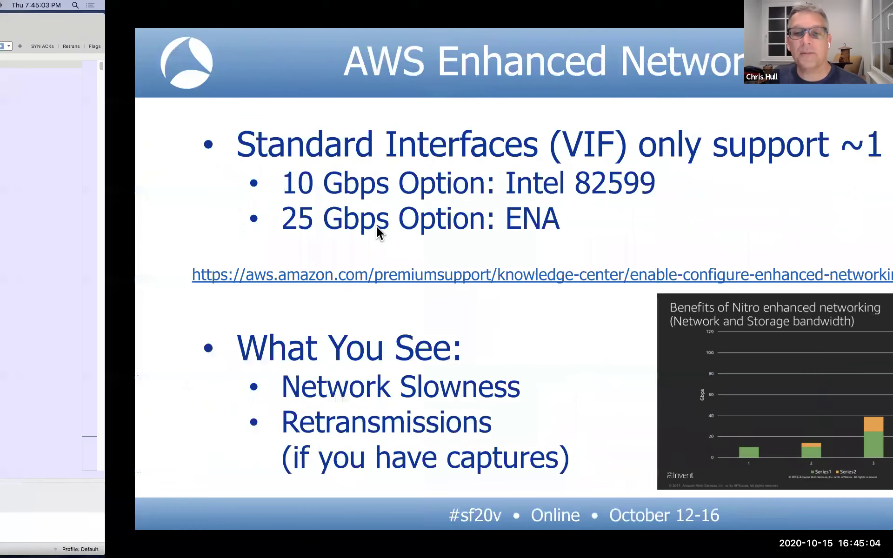
{"action": "key", "text": "Right"}
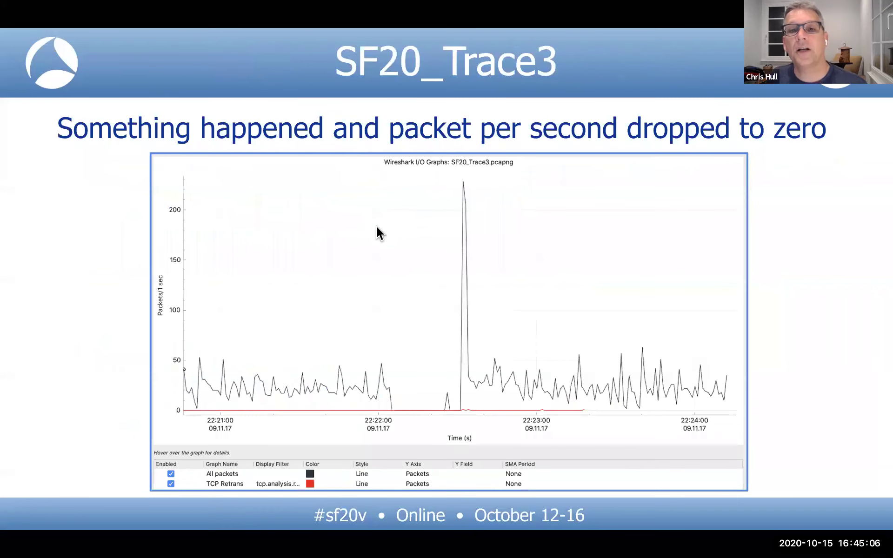
{"action": "key", "text": "Right"}
{"action": "key", "text": "Right"}
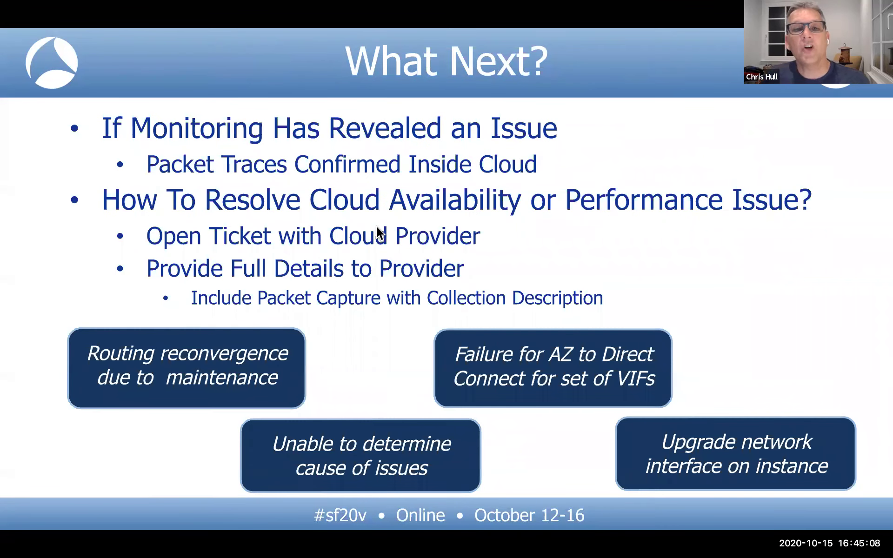